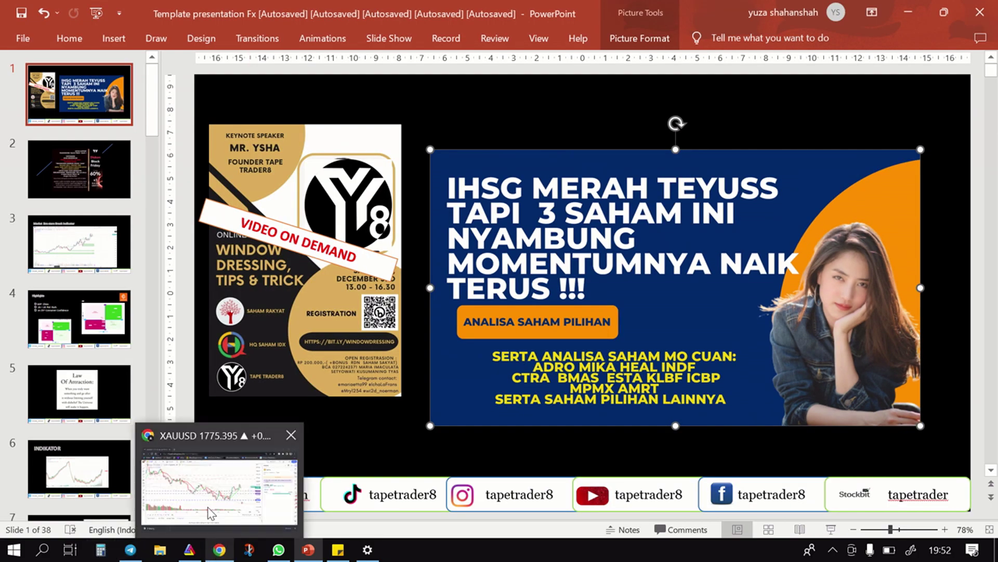
Open tradingview.com in a new Chrome tab
{"action": "left_click", "coordinate": [219, 550]}
{"action": "left_click", "coordinate": [209, 14]}
{"action": "left_click", "coordinate": [214, 46]}
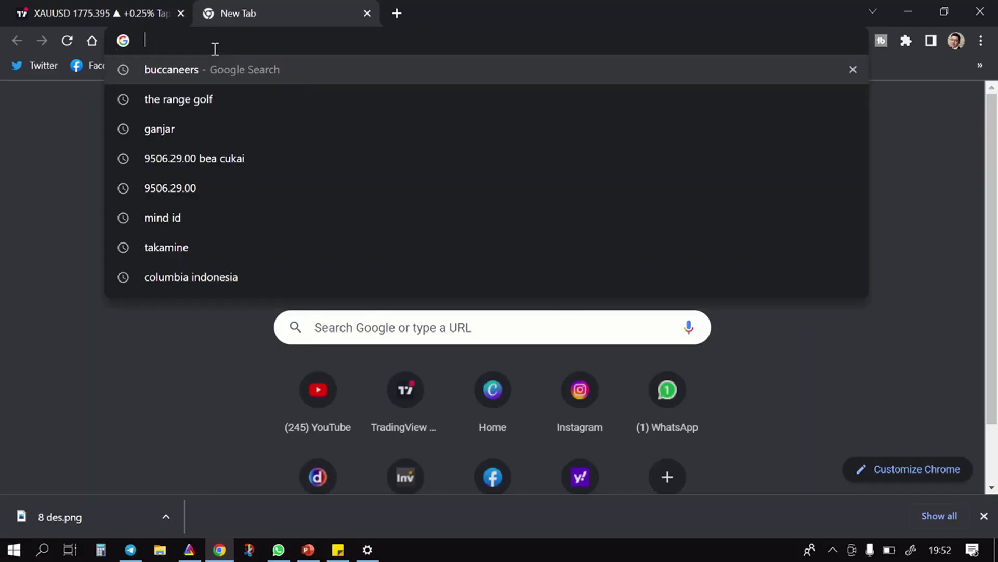
{"action": "type", "text": "Tr"}
{"action": "key", "text": "BackSpace"}
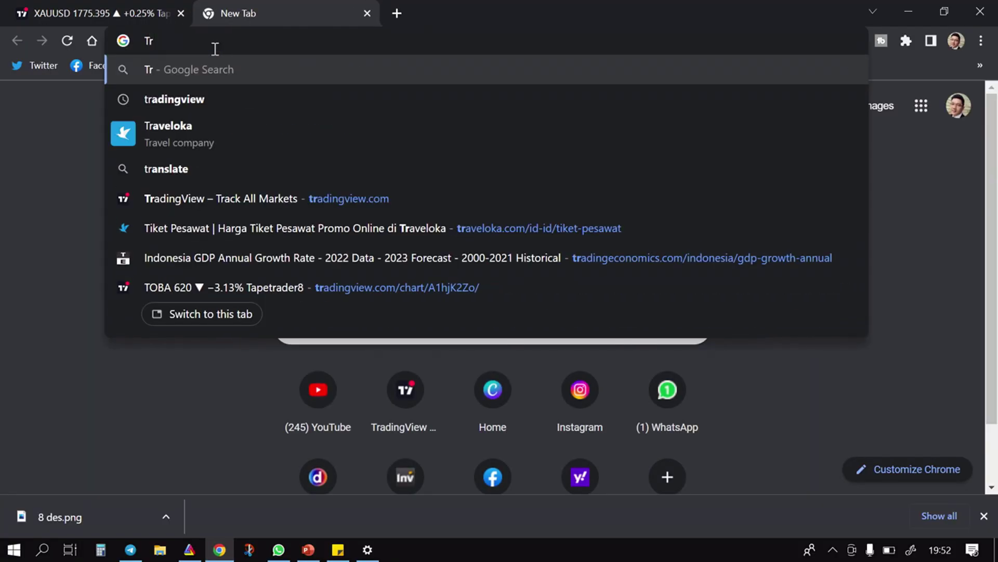
{"action": "type", "text": "a"}
{"action": "key", "text": "Return"}
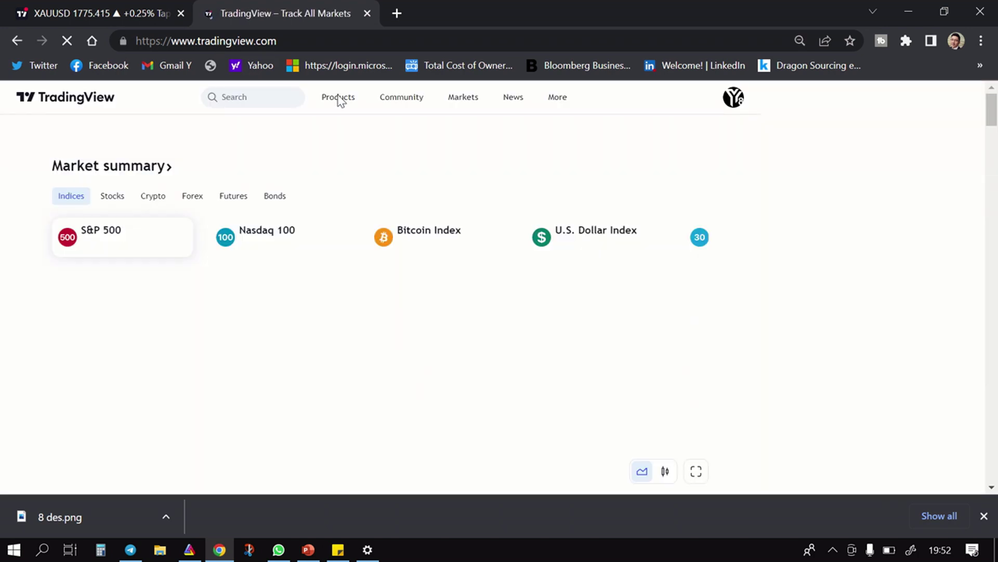
Glance at the full chart page, return home, and open the Stock Heatmap from Products
{"action": "mouse_move", "coordinate": [338, 97]}
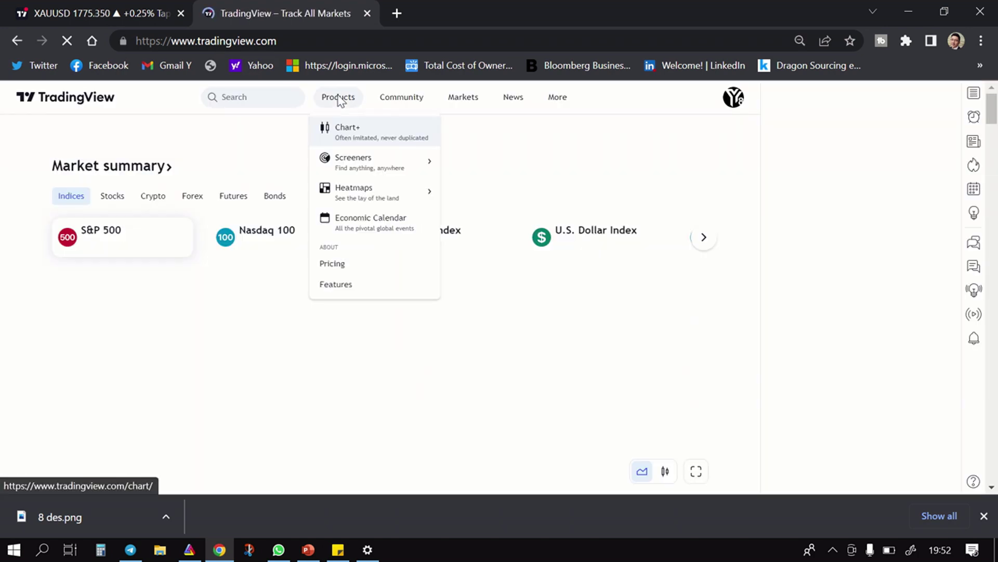
{"action": "left_click", "coordinate": [349, 131]}
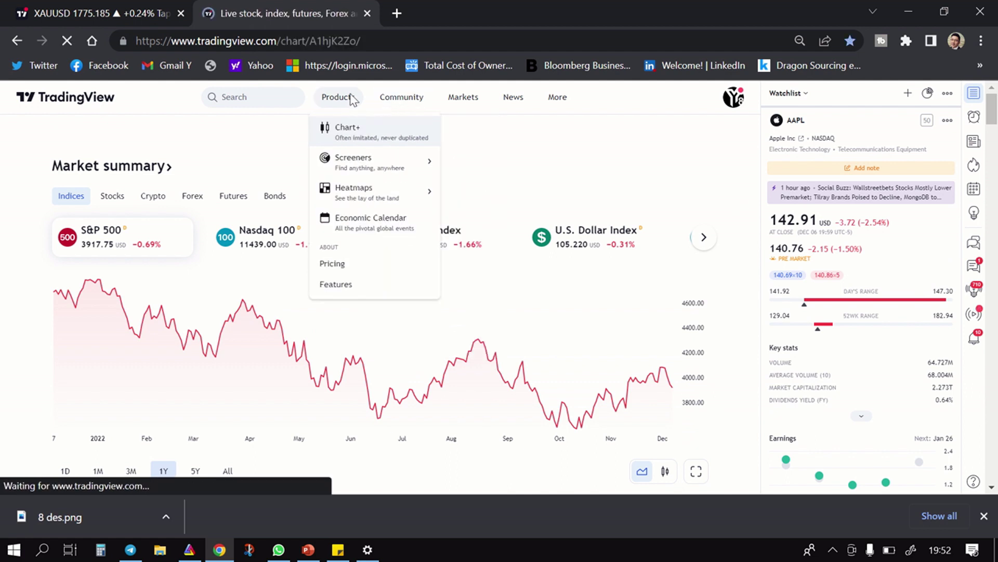
{"action": "left_click", "coordinate": [17, 41]}
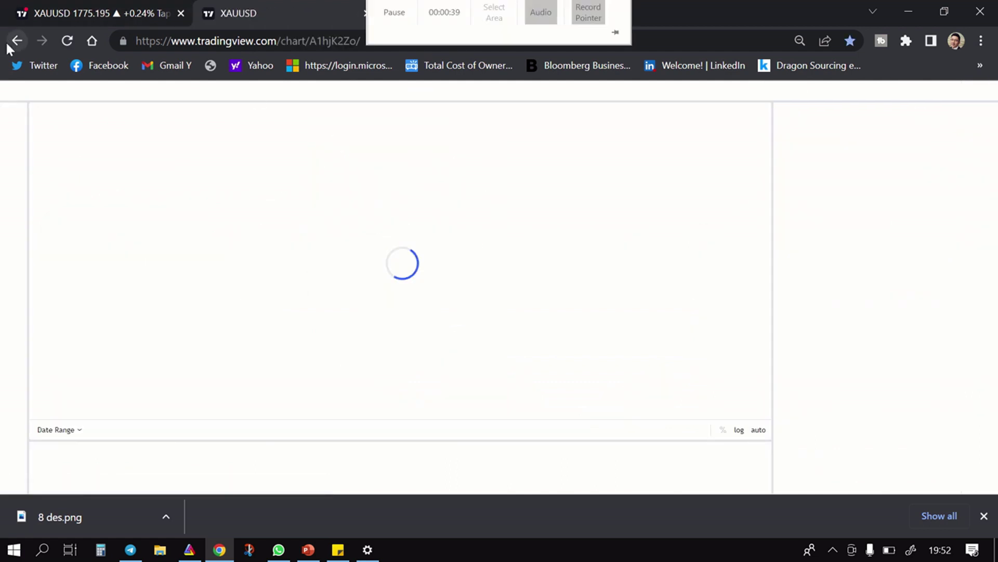
{"action": "left_click", "coordinate": [20, 42]}
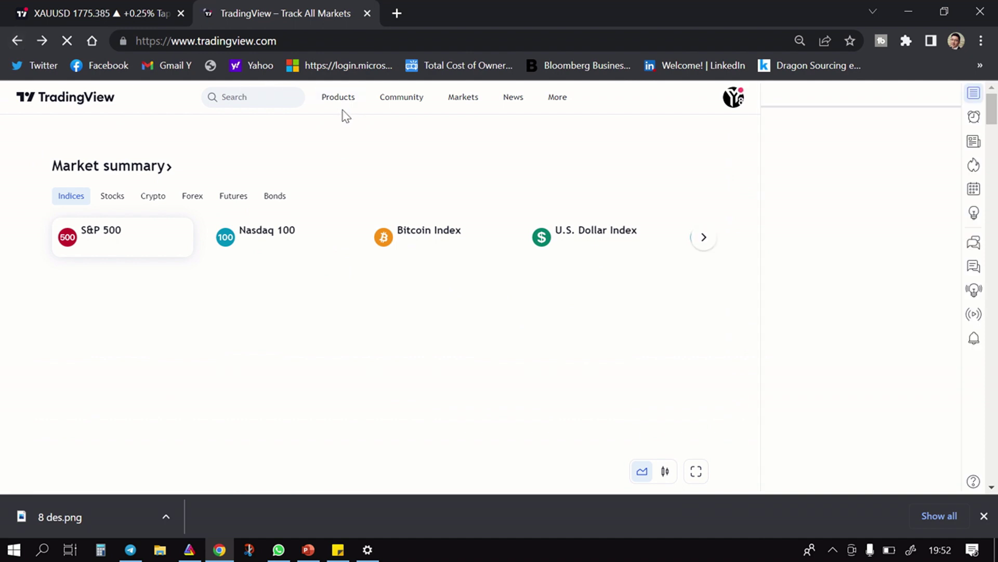
{"action": "mouse_move", "coordinate": [339, 98]}
{"action": "mouse_move", "coordinate": [362, 200]}
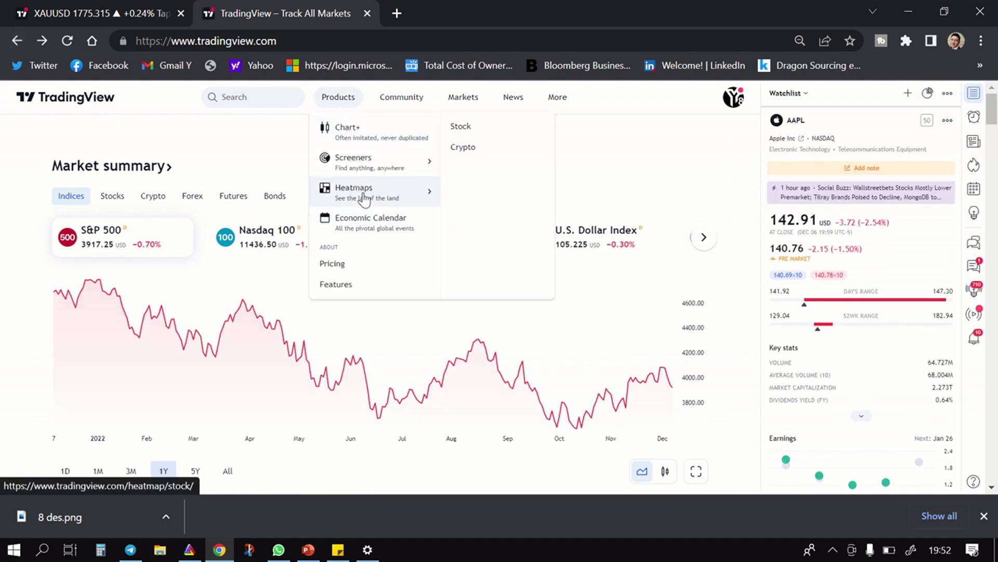
{"action": "left_click", "coordinate": [470, 127]}
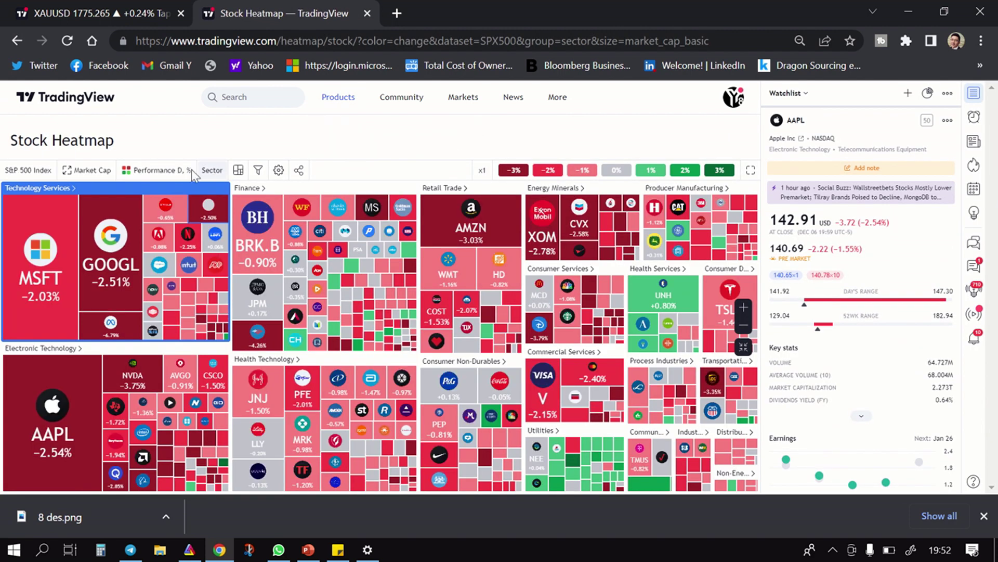
Change the heatmap source from the S&P 500 Index to All Indonesian companies
{"action": "left_click", "coordinate": [28, 170]}
{"action": "scroll", "coordinate": [541, 260], "scroll_direction": "down", "scroll_amount": 2}
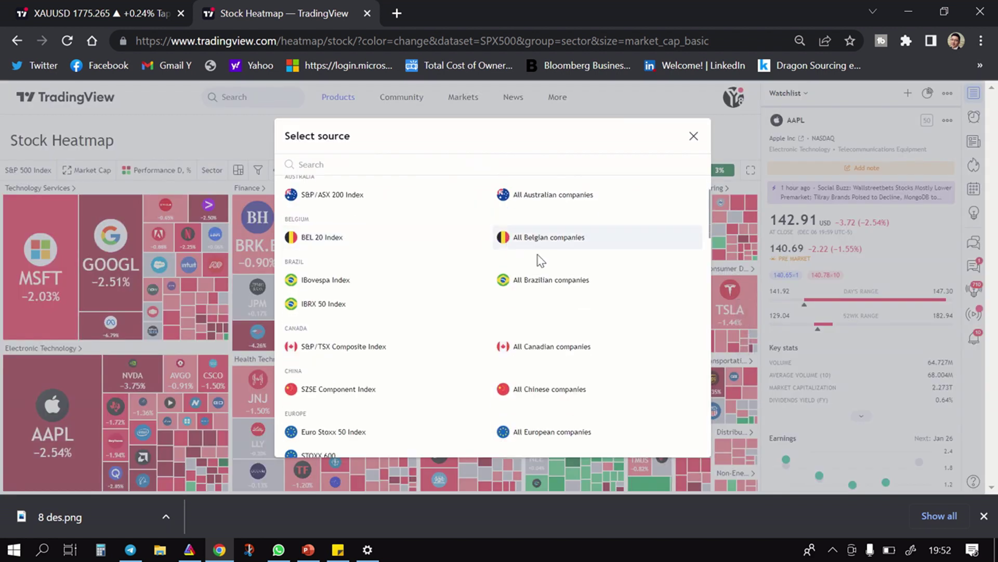
{"action": "scroll", "coordinate": [590, 262], "scroll_direction": "down", "scroll_amount": 15}
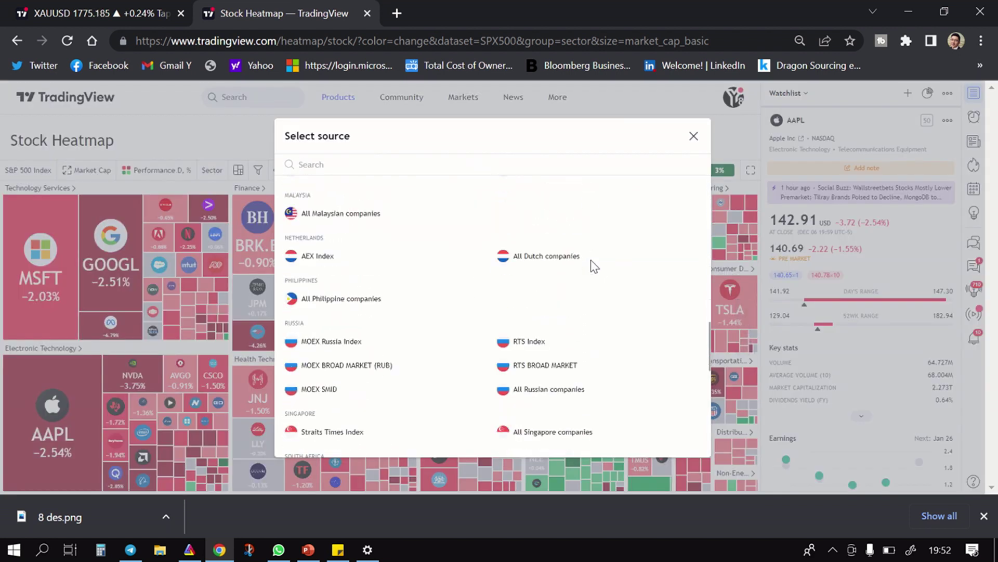
{"action": "scroll", "coordinate": [590, 260], "scroll_direction": "down", "scroll_amount": 5}
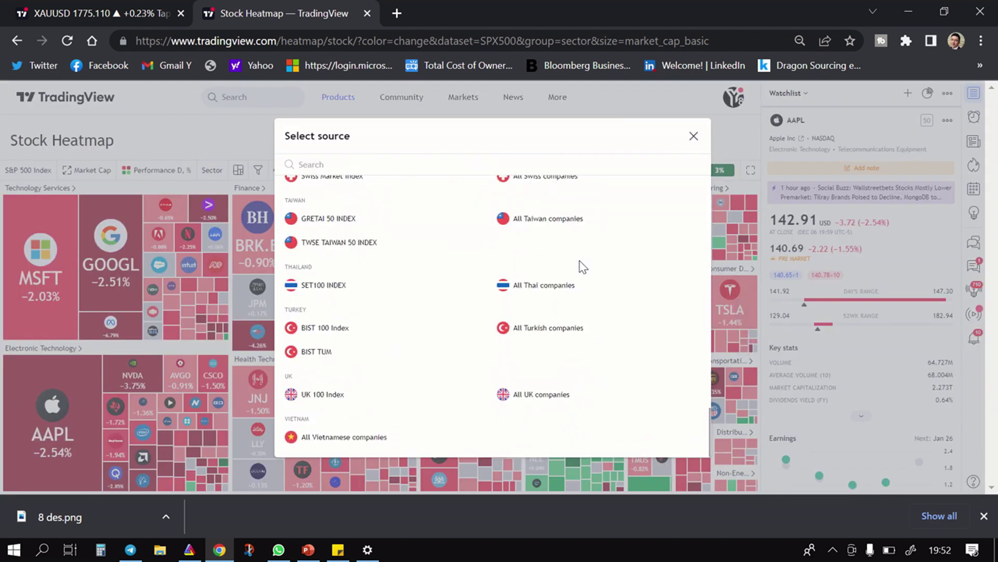
{"action": "scroll", "coordinate": [581, 266], "scroll_direction": "up", "scroll_amount": 5}
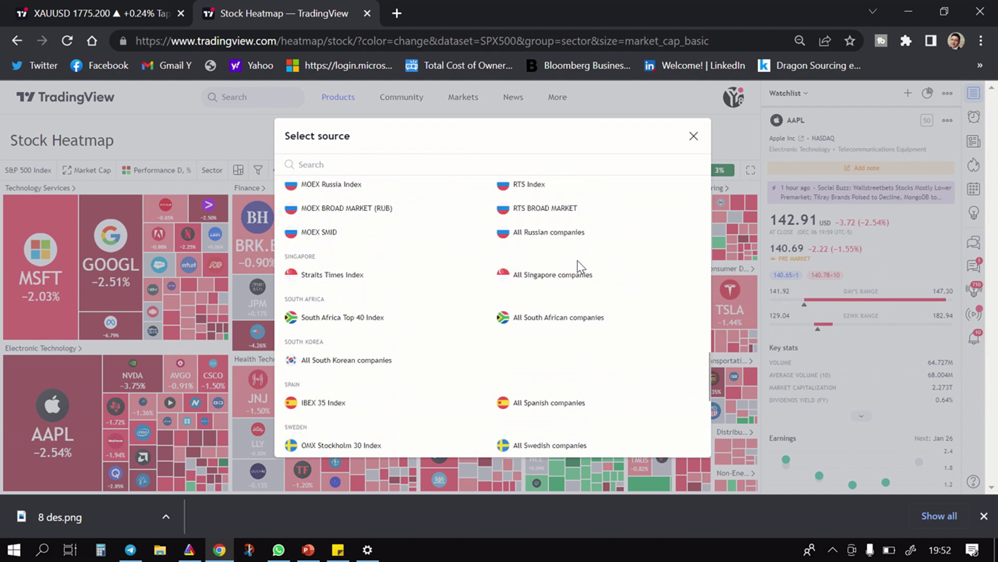
{"action": "scroll", "coordinate": [578, 260], "scroll_direction": "up", "scroll_amount": 5}
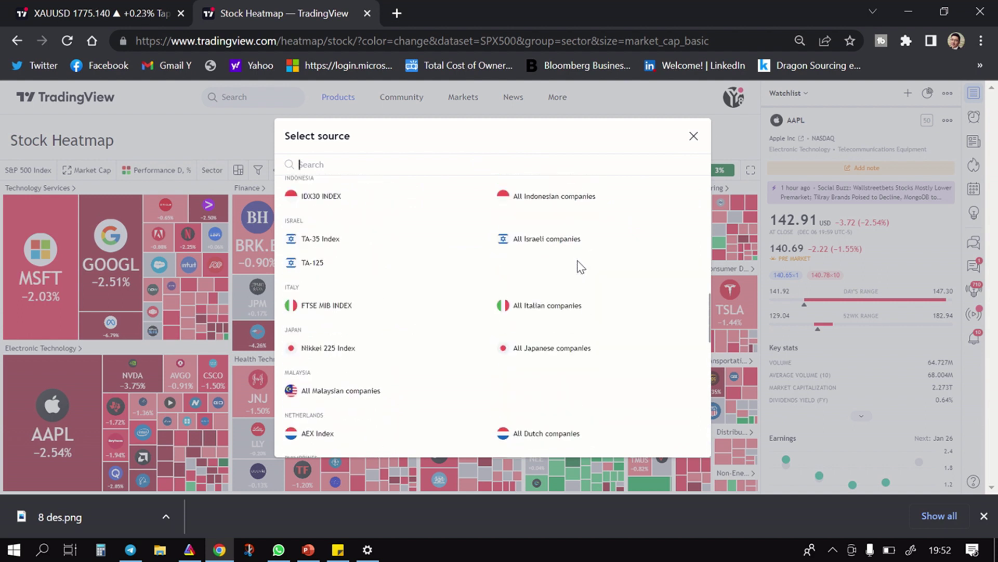
{"action": "left_click", "coordinate": [563, 319]}
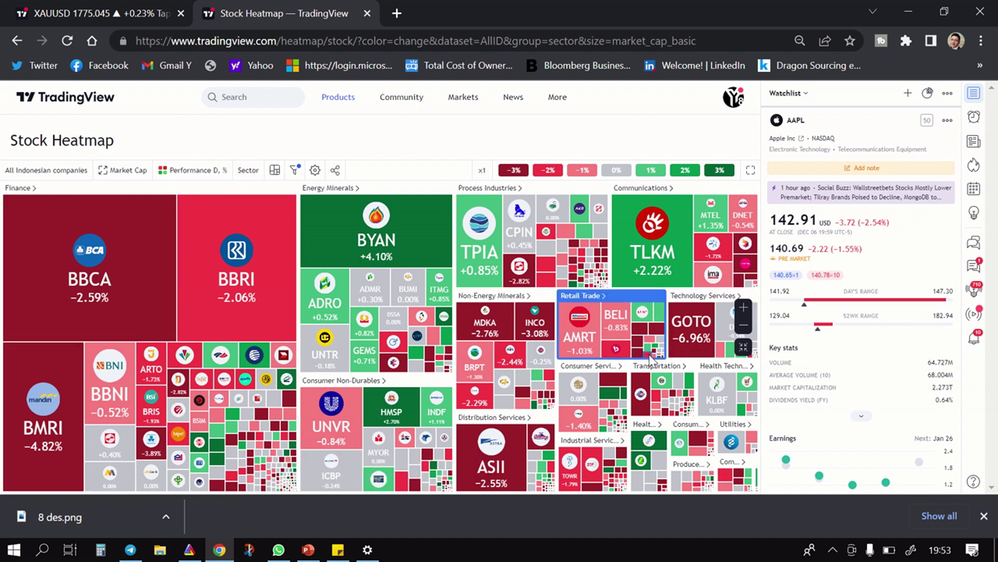
Check the GOTO and SMMA heatmap tiles, then return to the XAUUSD gold chart tab
{"action": "mouse_move", "coordinate": [650, 358]}
{"action": "mouse_move", "coordinate": [691, 338]}
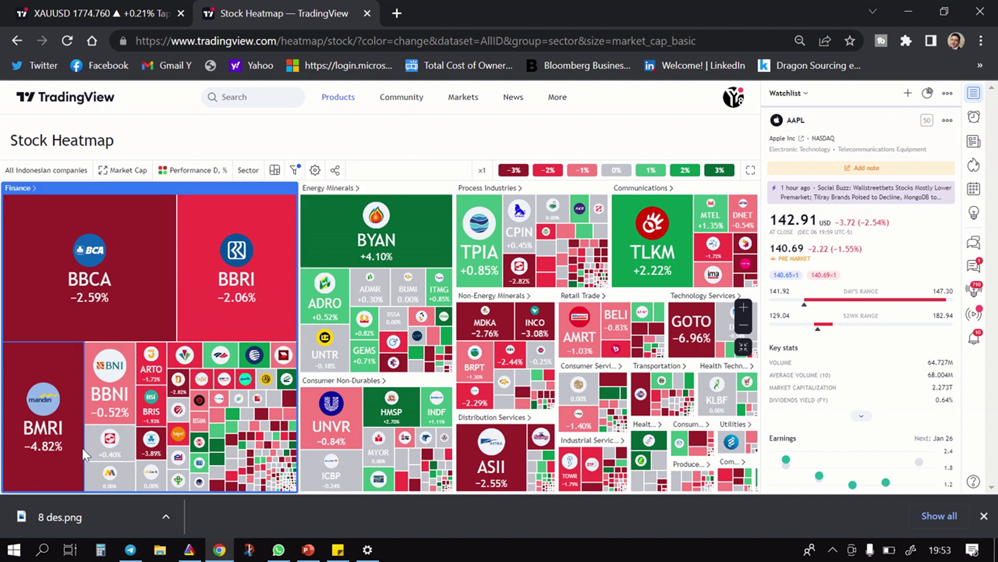
{"action": "mouse_move", "coordinate": [86, 437]}
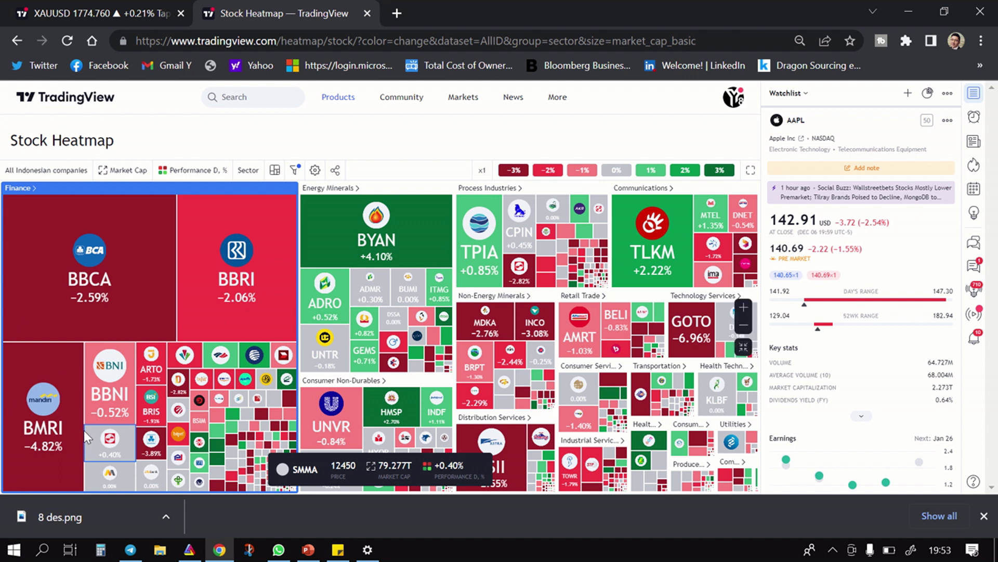
{"action": "left_click", "coordinate": [126, 20]}
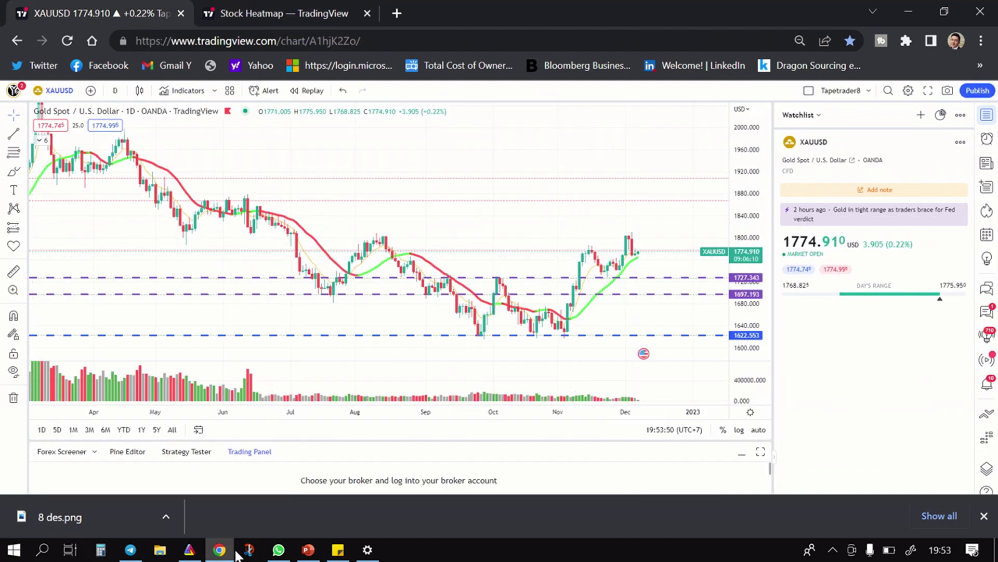
Switch the chart symbol from gold to the IDX Composite index
{"action": "left_click", "coordinate": [70, 94]}
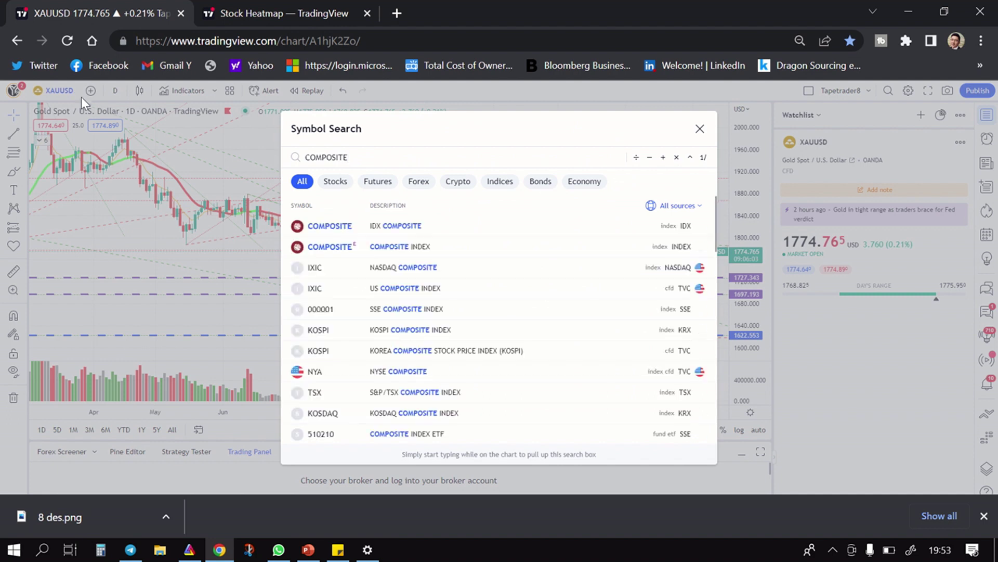
{"action": "left_click", "coordinate": [423, 224]}
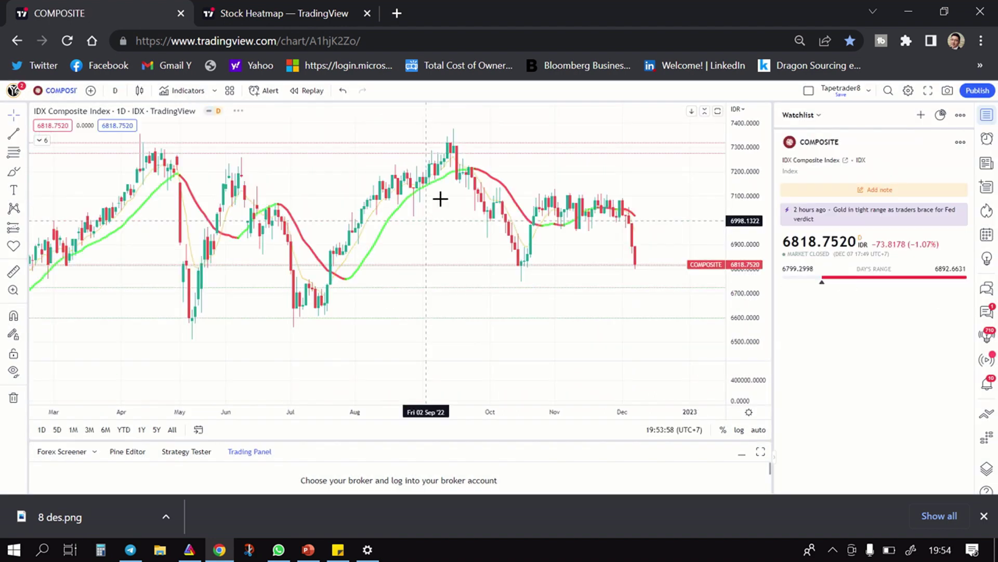
{"action": "scroll", "coordinate": [647, 202], "scroll_direction": "down", "scroll_amount": 3}
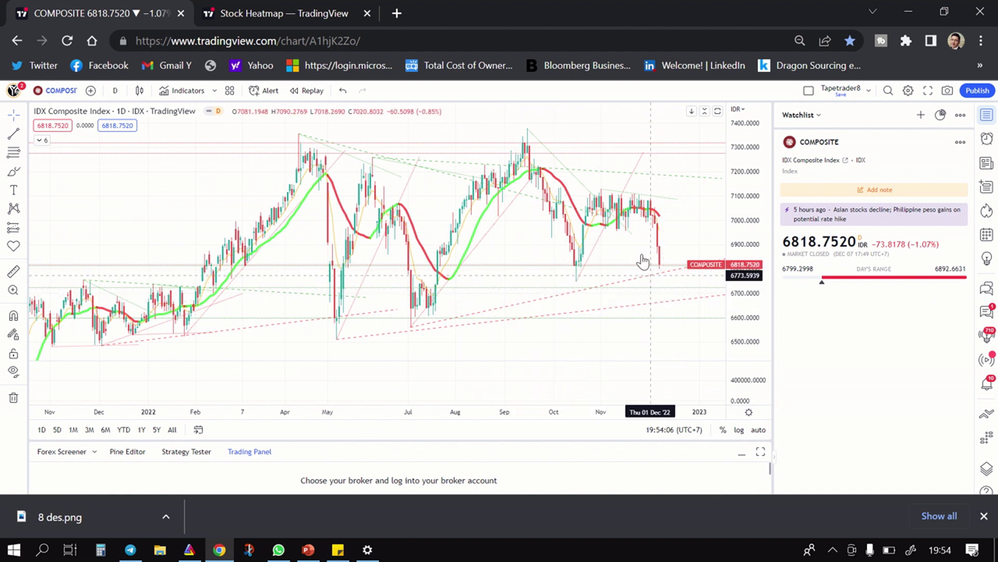
{"action": "scroll", "coordinate": [260, 182], "scroll_direction": "down", "scroll_amount": 2}
Set the IDX Composite chart to a 1-week interval
{"action": "left_click", "coordinate": [115, 92]}
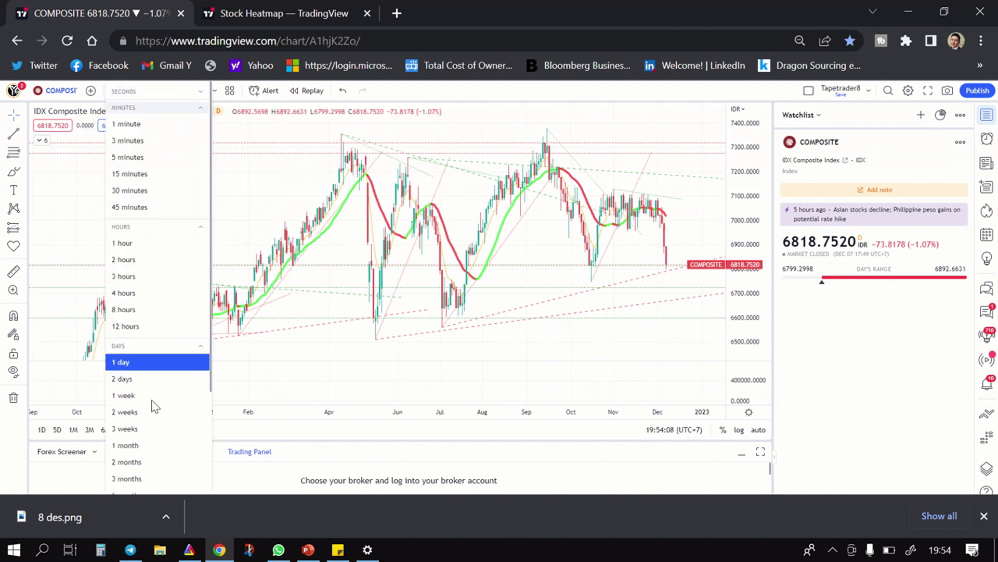
{"action": "left_click", "coordinate": [133, 396]}
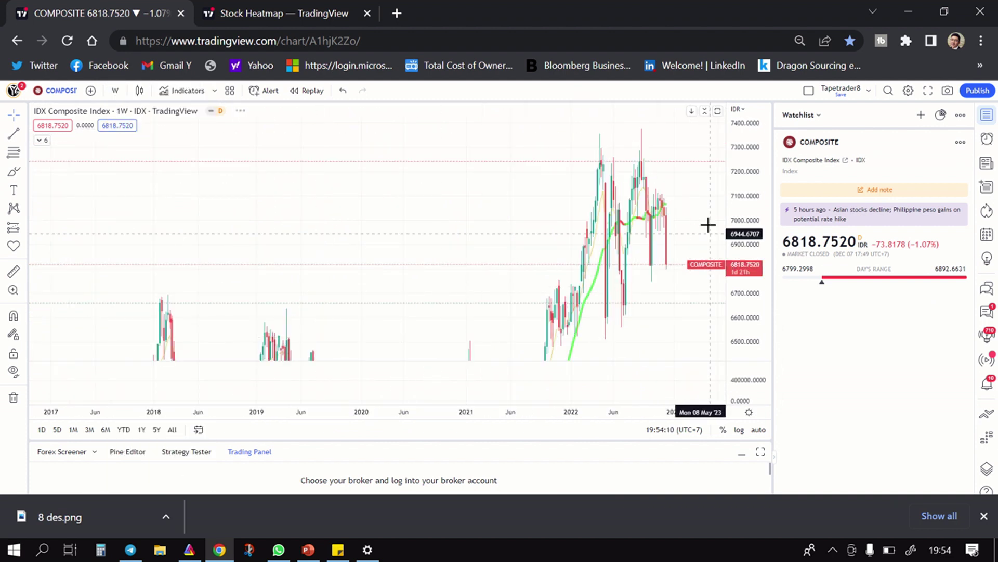
{"action": "scroll", "coordinate": [684, 208], "scroll_direction": "up", "scroll_amount": 5}
{"action": "scroll", "coordinate": [662, 224], "scroll_direction": "up", "scroll_amount": 3}
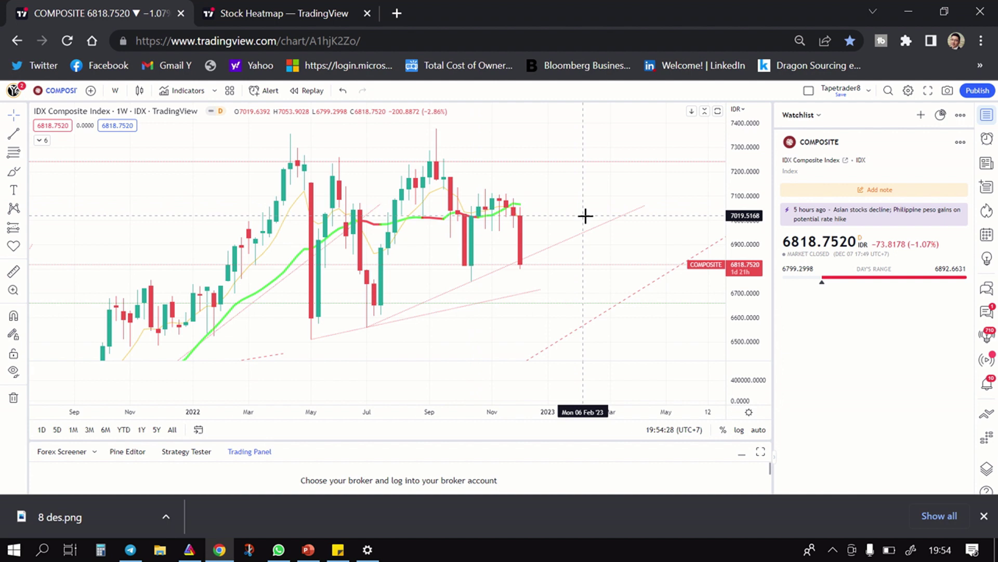
{"action": "left_click", "coordinate": [115, 90]}
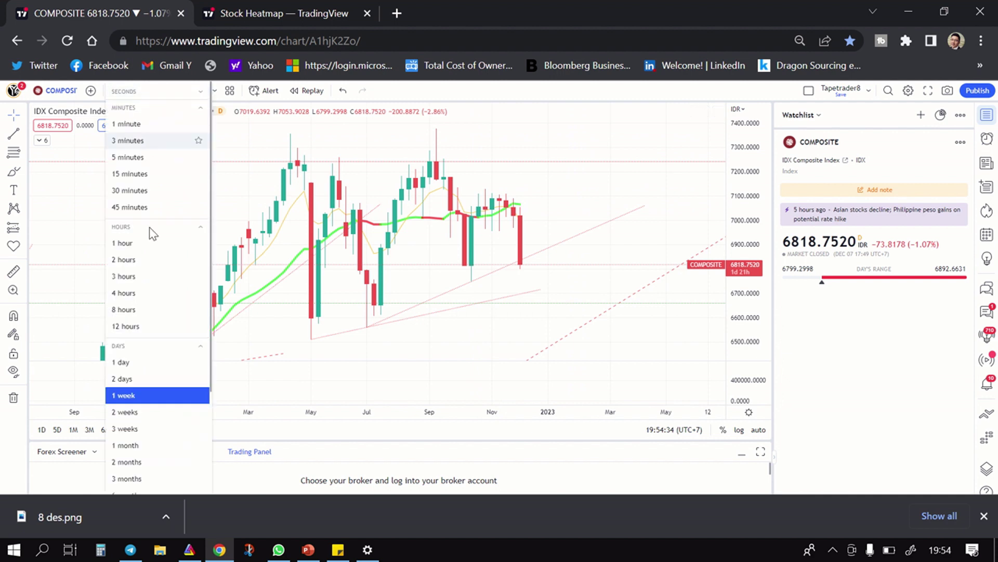
{"action": "left_click", "coordinate": [125, 362]}
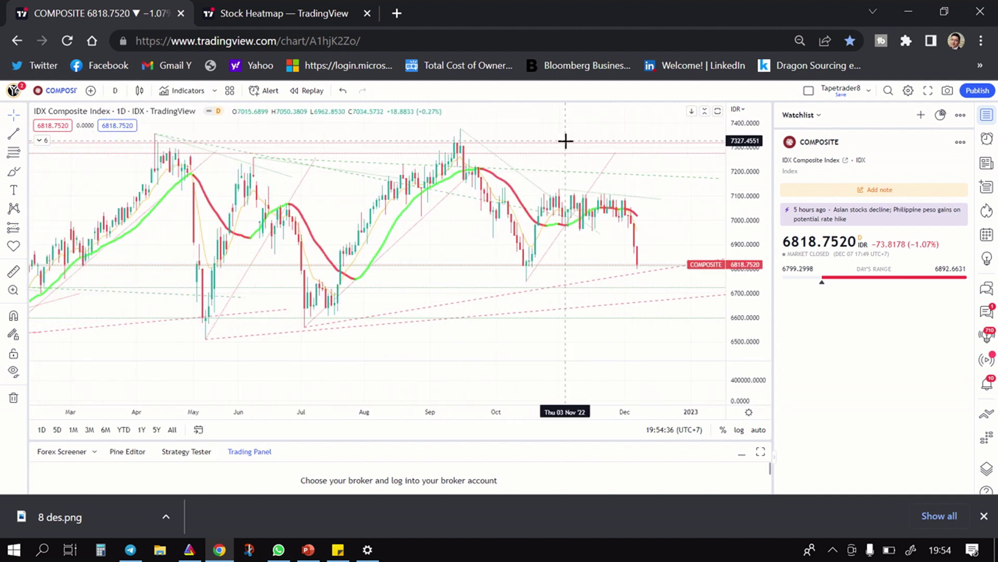
{"action": "scroll", "coordinate": [562, 145], "scroll_direction": "down", "scroll_amount": 3}
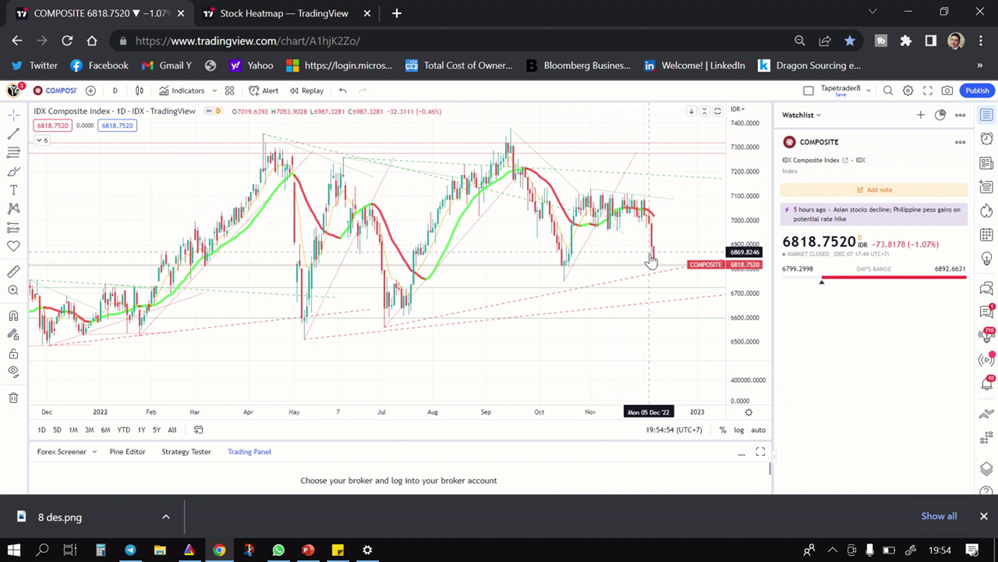
{"action": "scroll", "coordinate": [482, 276], "scroll_direction": "down", "scroll_amount": 1}
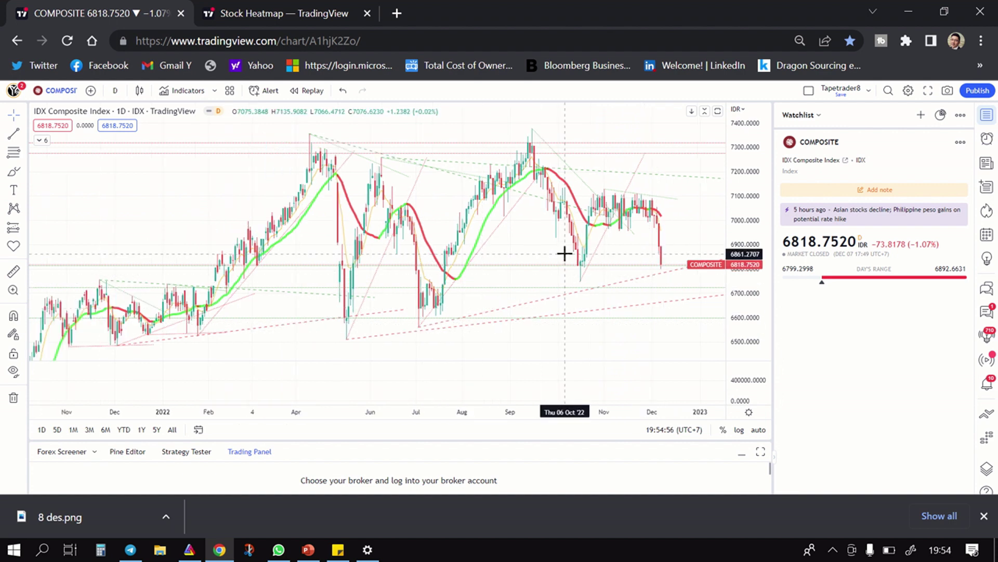
{"action": "scroll", "coordinate": [564, 255], "scroll_direction": "up", "scroll_amount": 2}
{"action": "scroll", "coordinate": [559, 257], "scroll_direction": "down", "scroll_amount": 3}
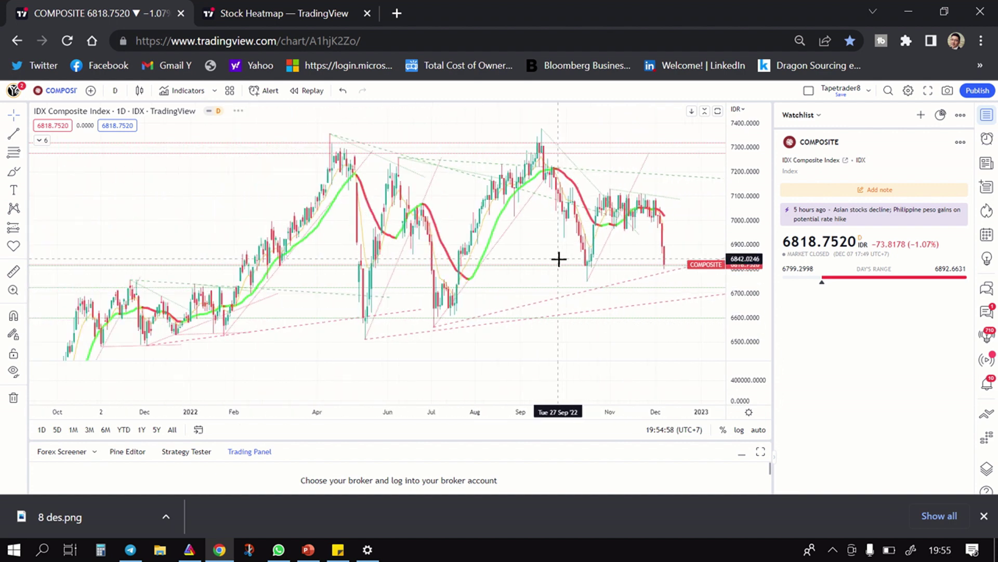
{"action": "scroll", "coordinate": [559, 258], "scroll_direction": "up", "scroll_amount": 1}
{"action": "scroll", "coordinate": [559, 258], "scroll_direction": "down", "scroll_amount": 1}
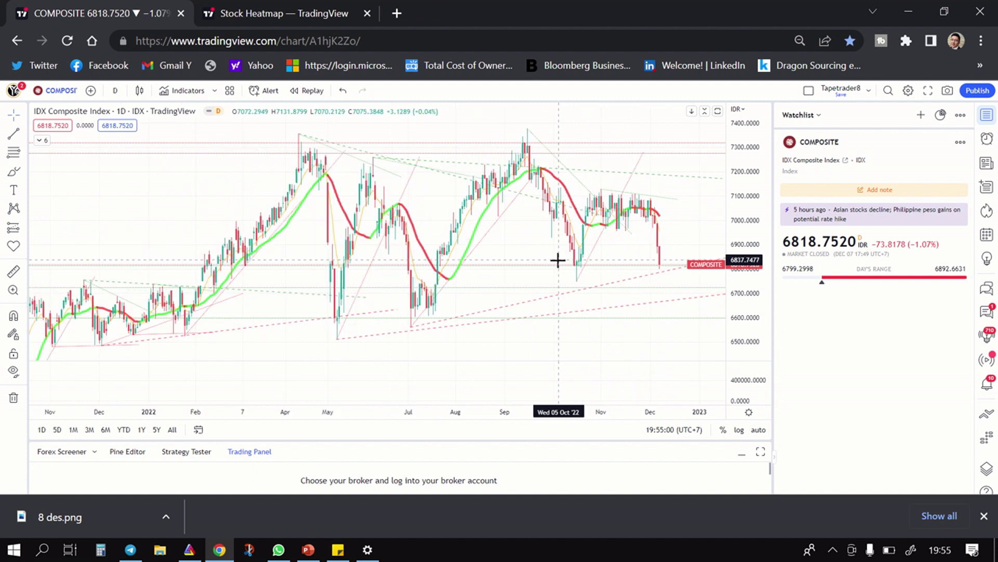
{"action": "scroll", "coordinate": [559, 267], "scroll_direction": "up", "scroll_amount": 1}
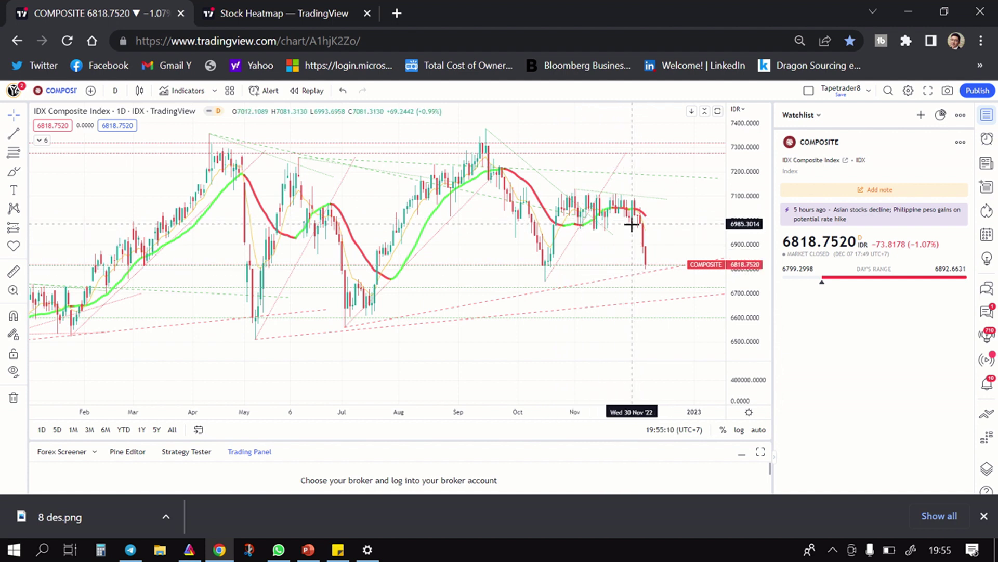
{"action": "left_click", "coordinate": [60, 91]}
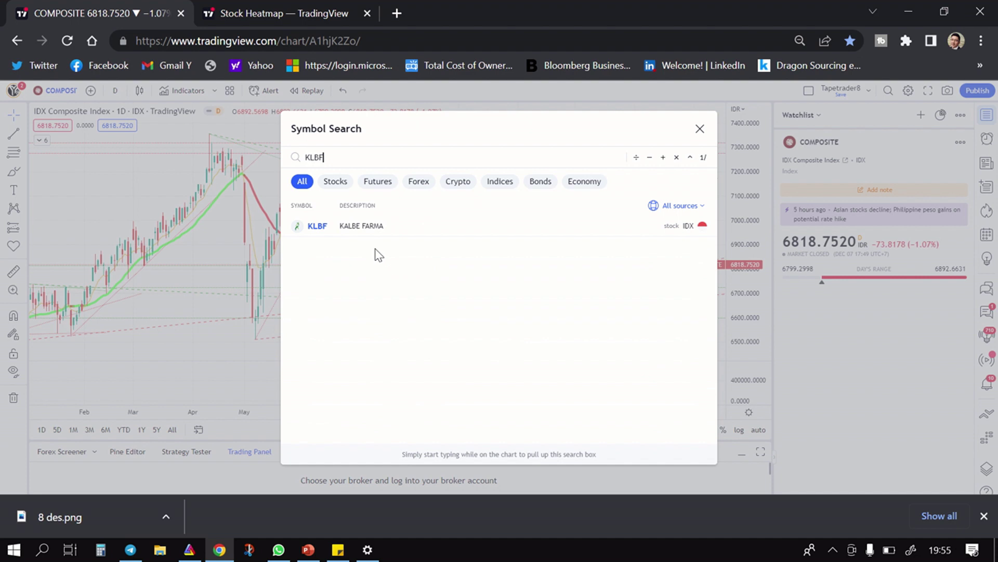
Load the KALBE FARMA (KLBF) chart and shift it along the timeline
{"action": "left_click", "coordinate": [367, 226]}
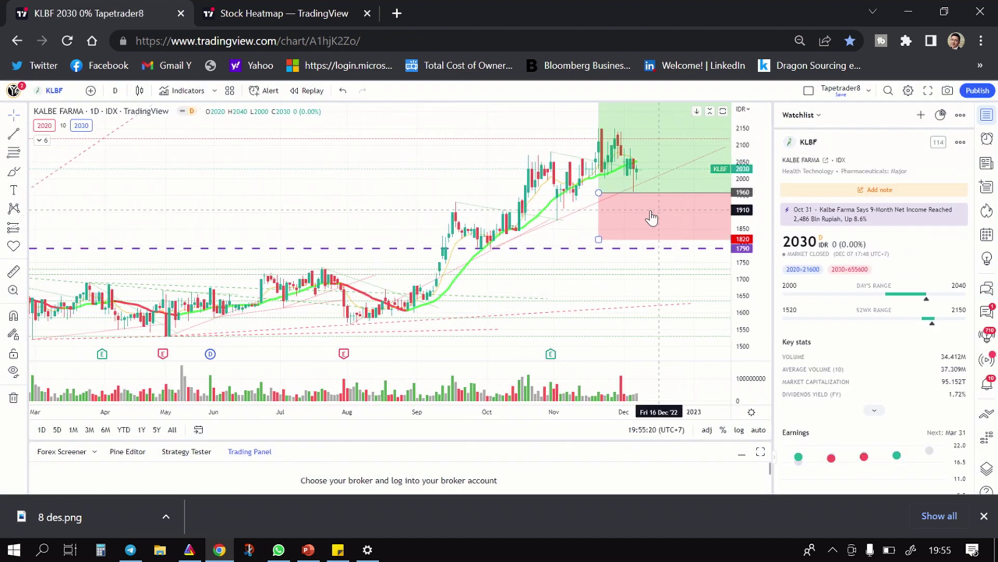
{"action": "scroll", "coordinate": [651, 218], "scroll_direction": "up", "scroll_amount": 2}
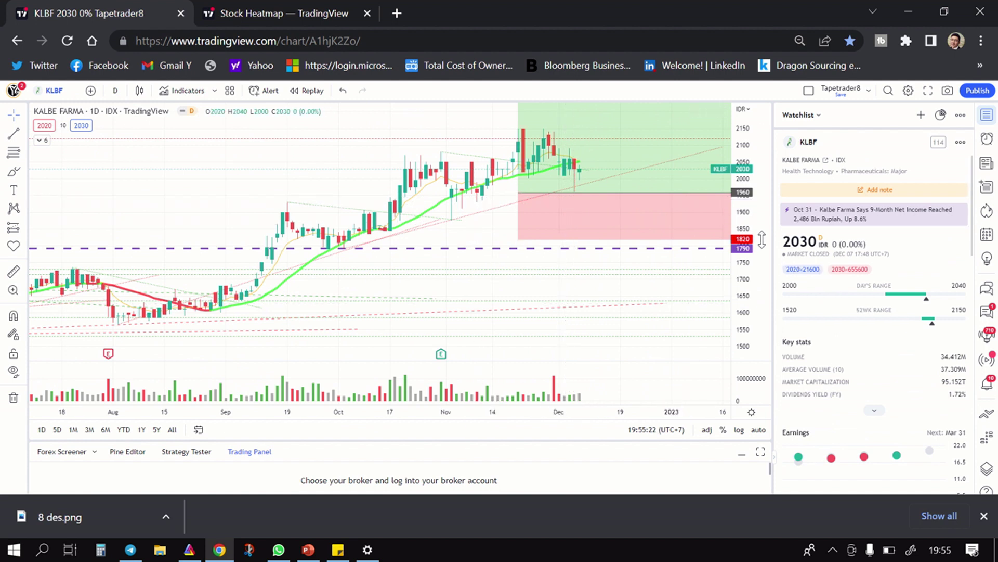
{"action": "scroll", "coordinate": [460, 298], "scroll_direction": "down", "scroll_amount": 3}
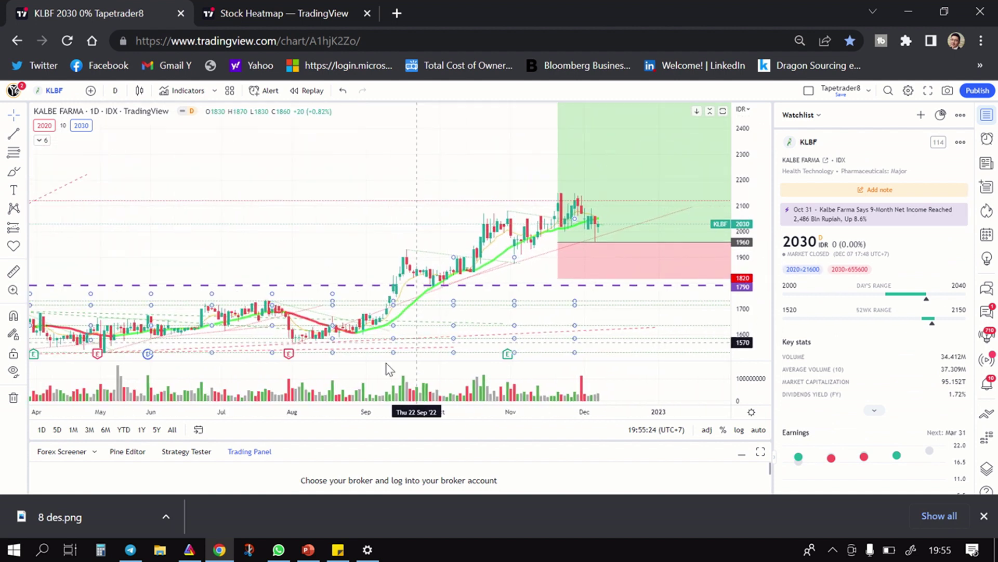
{"action": "left_click_drag", "start_coordinate": [504, 281], "coordinate": [446, 263]}
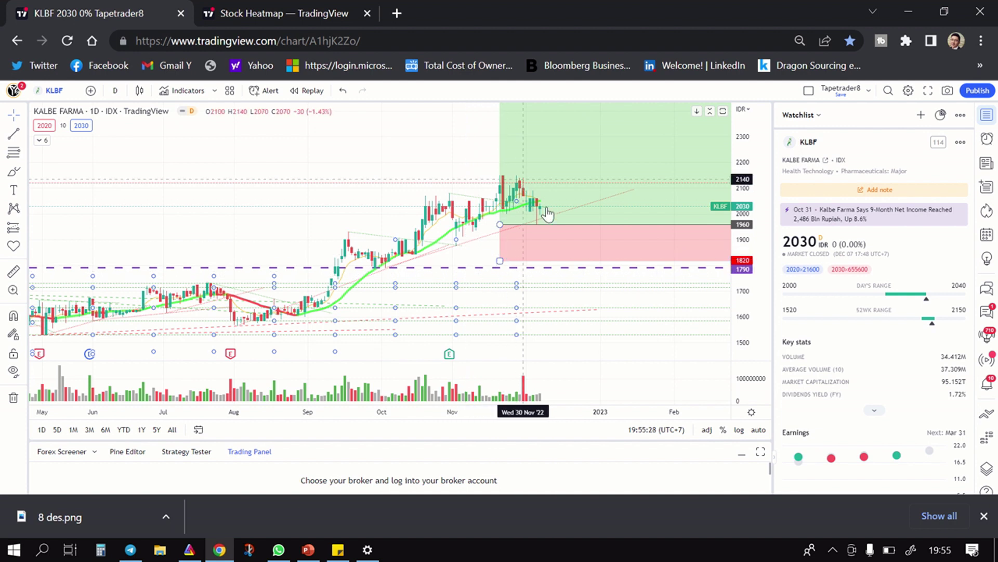
{"action": "scroll", "coordinate": [571, 197], "scroll_direction": "down", "scroll_amount": 3}
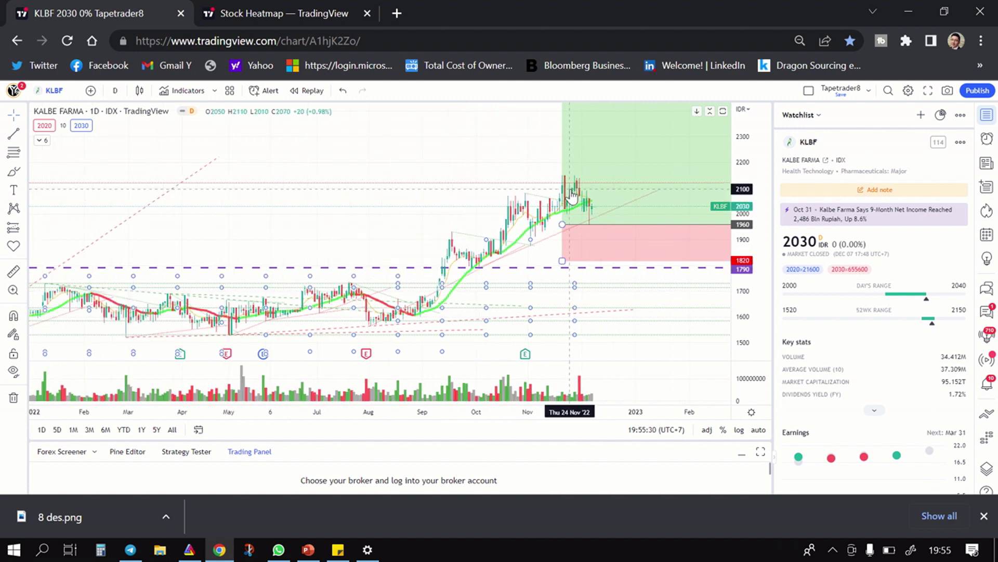
Put KLBF on weekly candles and compress the price scale to show a wider range
{"action": "left_click", "coordinate": [115, 91]}
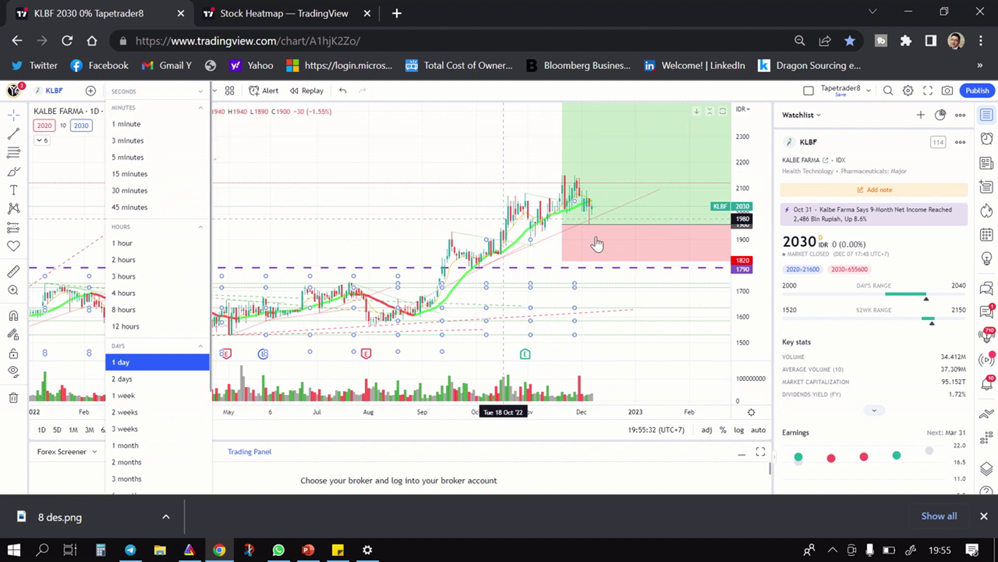
{"action": "left_click", "coordinate": [750, 157]}
{"action": "left_click_drag", "start_coordinate": [750, 157], "coordinate": [246, 41]}
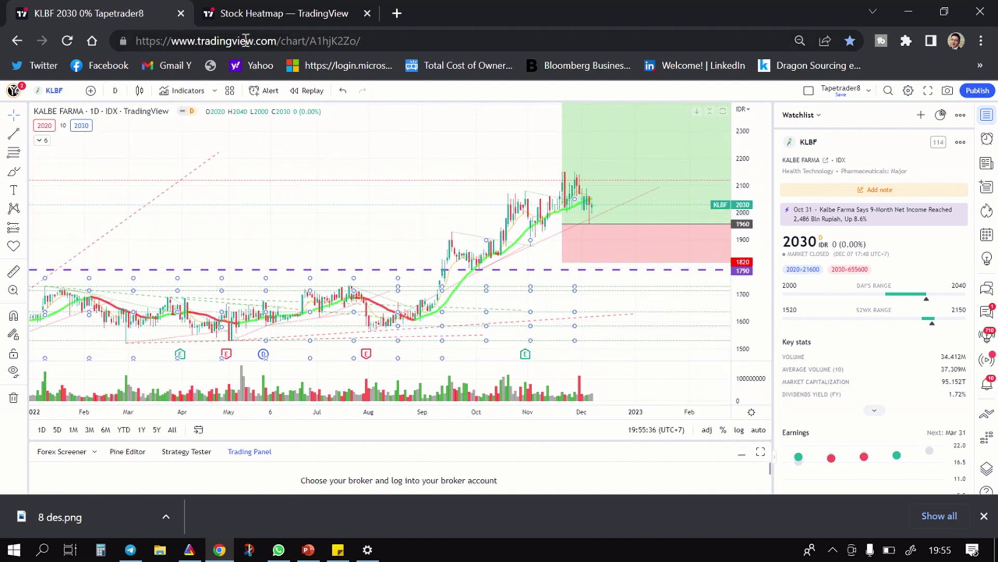
{"action": "left_click", "coordinate": [115, 90]}
{"action": "left_click", "coordinate": [138, 393]}
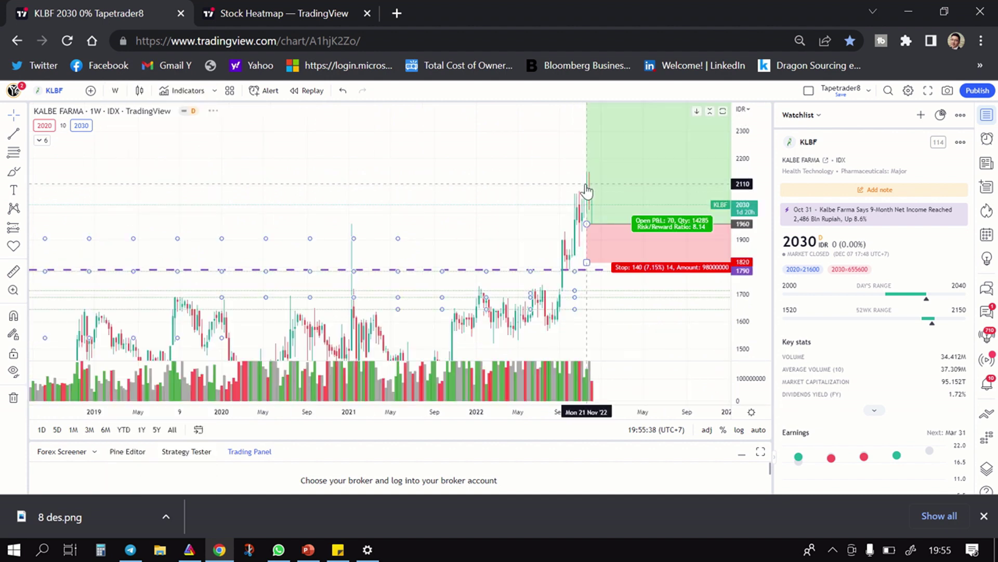
{"action": "left_click_drag", "start_coordinate": [743, 197], "coordinate": [744, 321]}
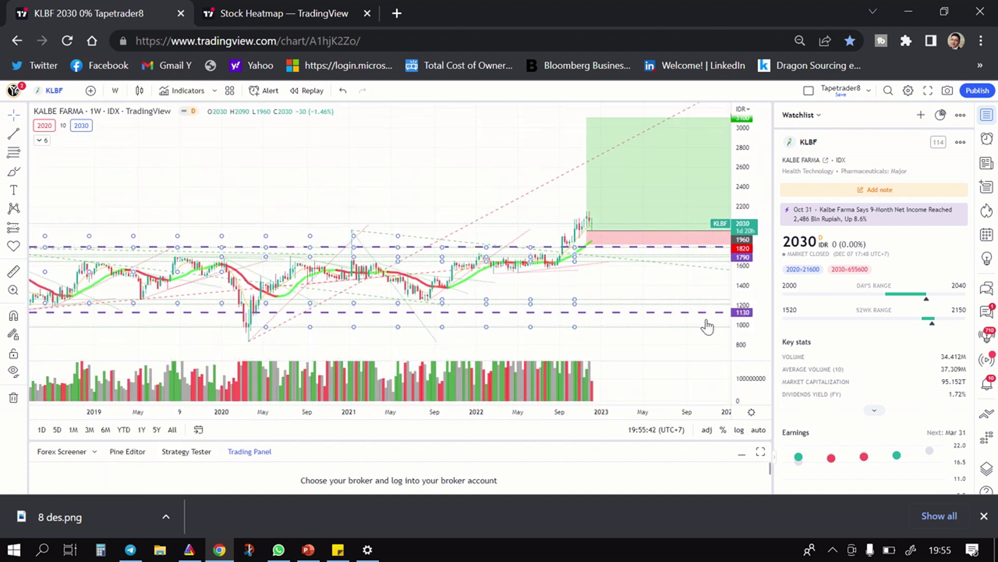
Search for the symbol PTRO
{"action": "left_click", "coordinate": [54, 90]}
{"action": "type", "text": "PPTR"}
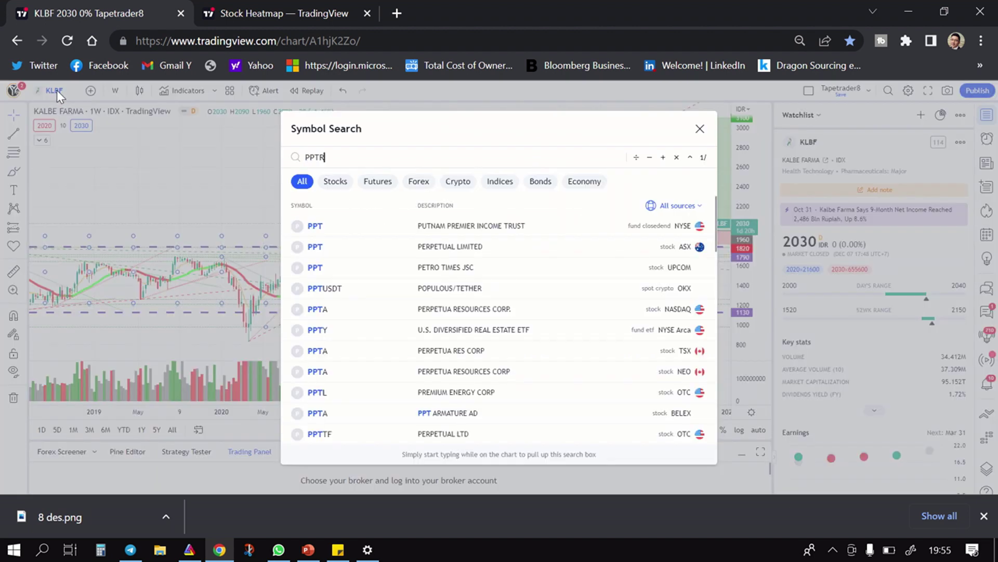
{"action": "key", "text": "BackSpace"}
{"action": "key", "text": "BackSpace"}
{"action": "type", "text": "TRO"}
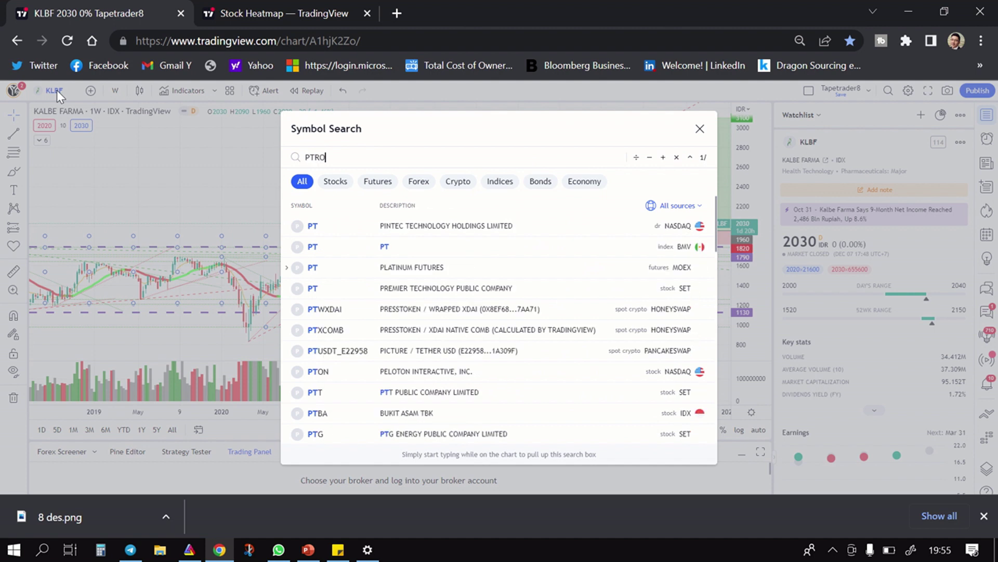
Load the PETROSEA (PTRO) chart, stretch its price axis to show the setup, and start a new symbol search
{"action": "left_click", "coordinate": [347, 226]}
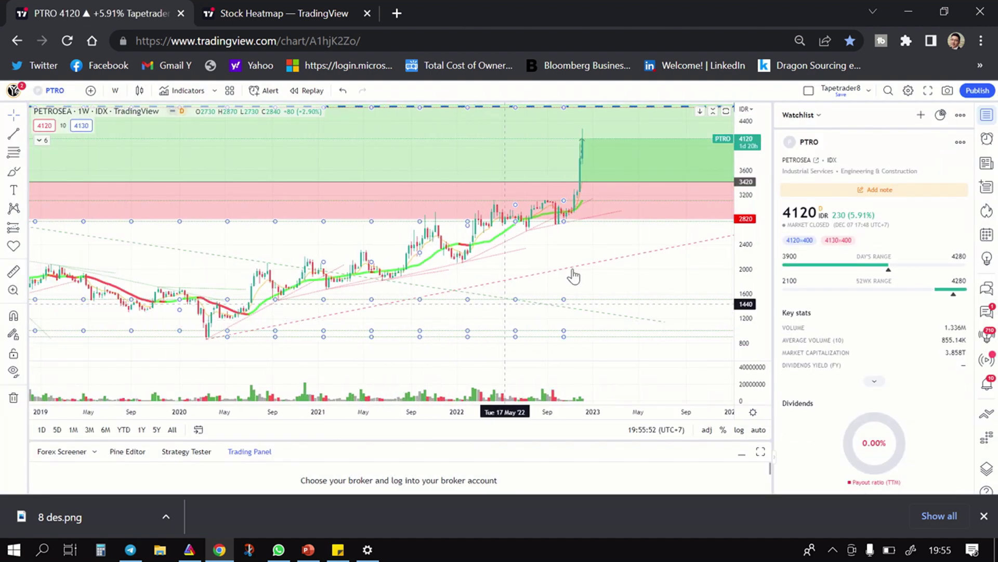
{"action": "left_click_drag", "start_coordinate": [745, 223], "coordinate": [713, 252]}
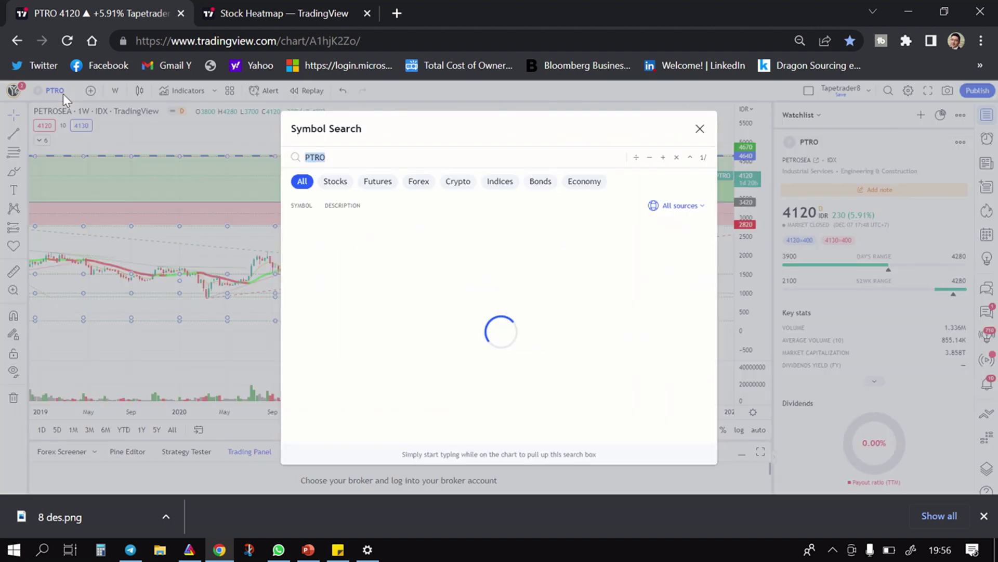
{"action": "left_click", "coordinate": [64, 94]}
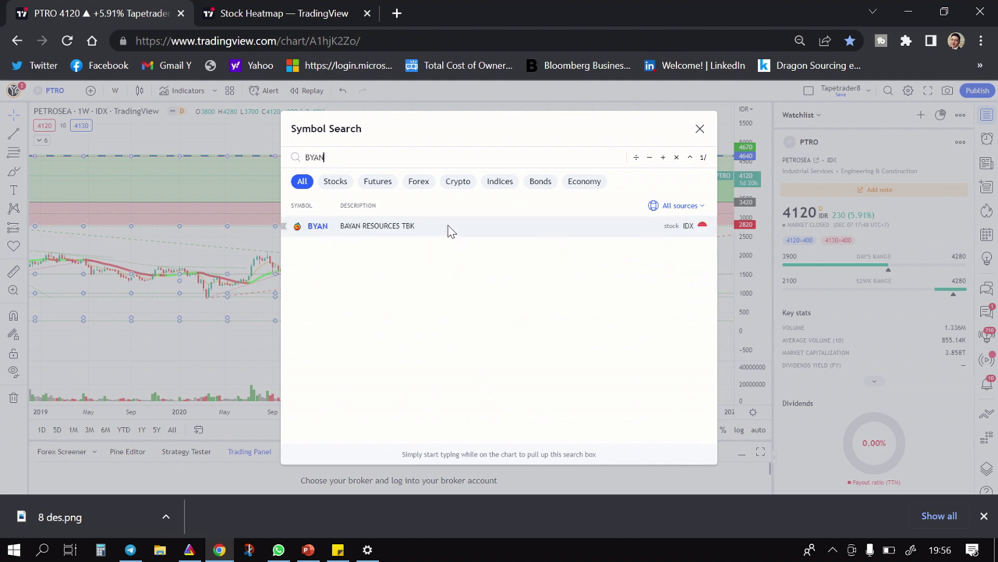
Load the BAYAN RESOURCES (BYAN) chart and zoom around it
{"action": "left_click", "coordinate": [448, 227]}
{"action": "scroll", "coordinate": [523, 157], "scroll_direction": "down", "scroll_amount": 6}
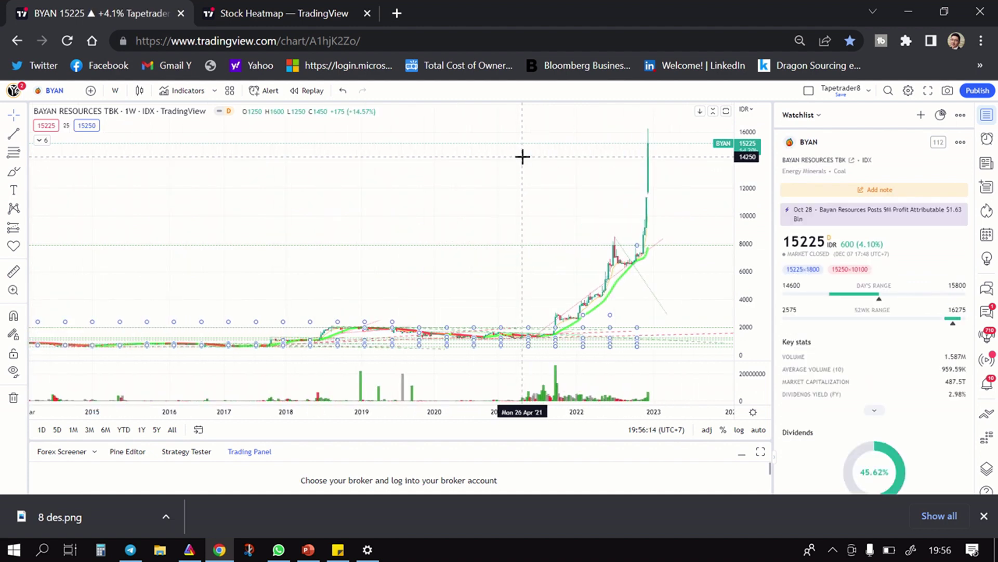
{"action": "scroll", "coordinate": [523, 158], "scroll_direction": "up", "scroll_amount": 2}
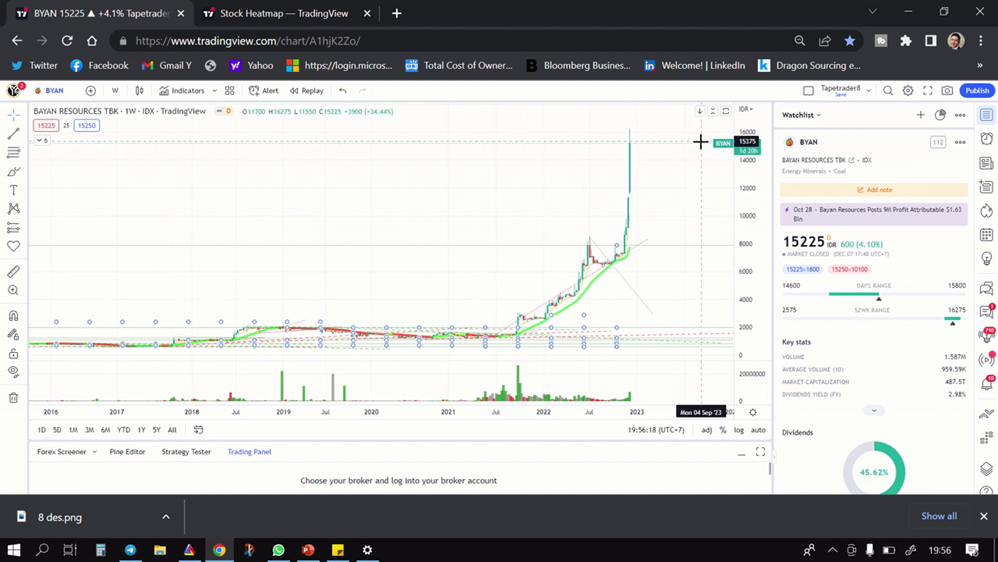
{"action": "scroll", "coordinate": [701, 141], "scroll_direction": "up", "scroll_amount": 3}
{"action": "scroll", "coordinate": [709, 156], "scroll_direction": "down", "scroll_amount": 2}
{"action": "scroll", "coordinate": [709, 158], "scroll_direction": "up", "scroll_amount": 2}
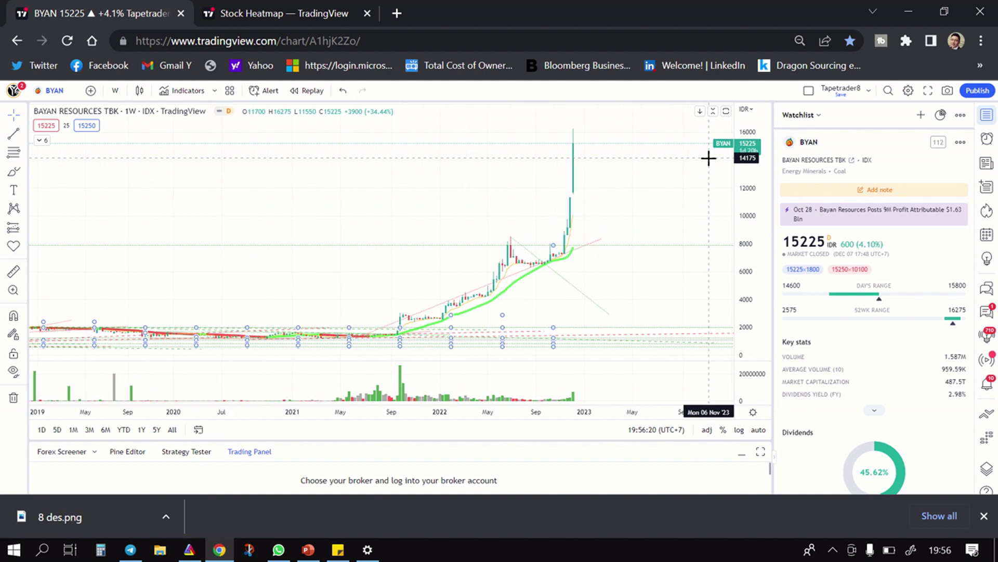
{"action": "scroll", "coordinate": [709, 158], "scroll_direction": "up", "scroll_amount": 2}
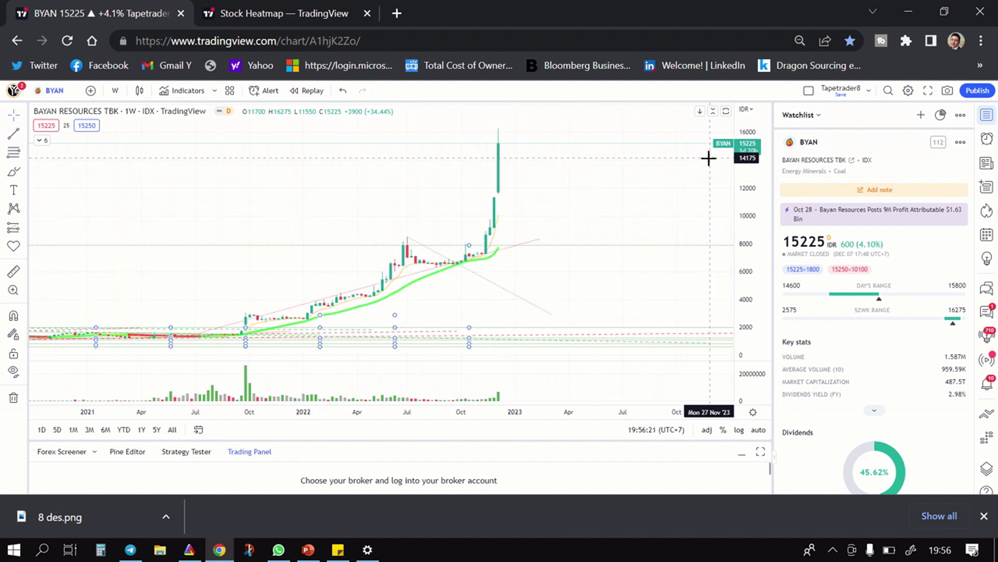
Switch BYAN to daily candles, zoom out back to 2015, and bring up the ticker sticky note
{"action": "left_click", "coordinate": [118, 92]}
{"action": "left_click", "coordinate": [143, 363]}
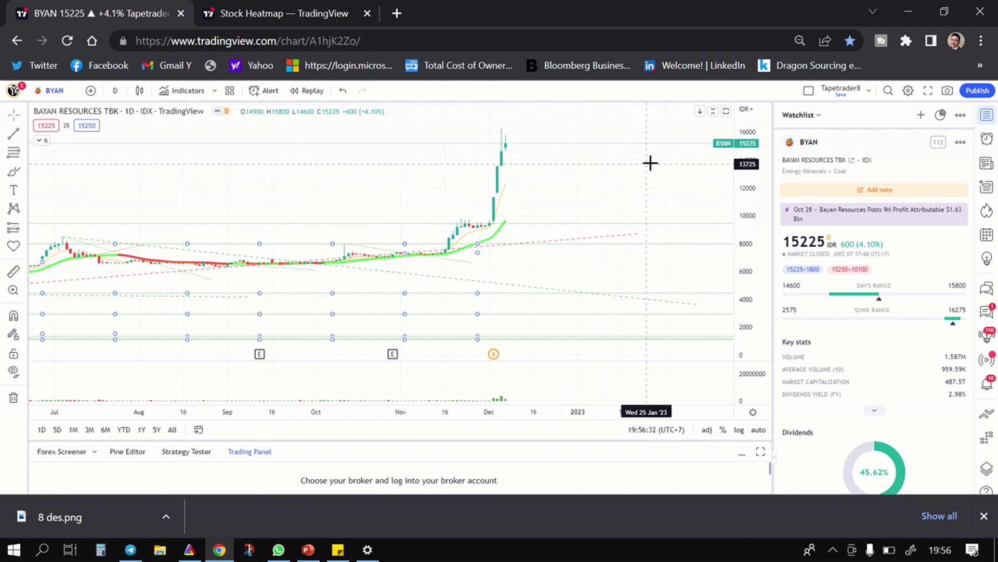
{"action": "scroll", "coordinate": [670, 192], "scroll_direction": "down", "scroll_amount": 3}
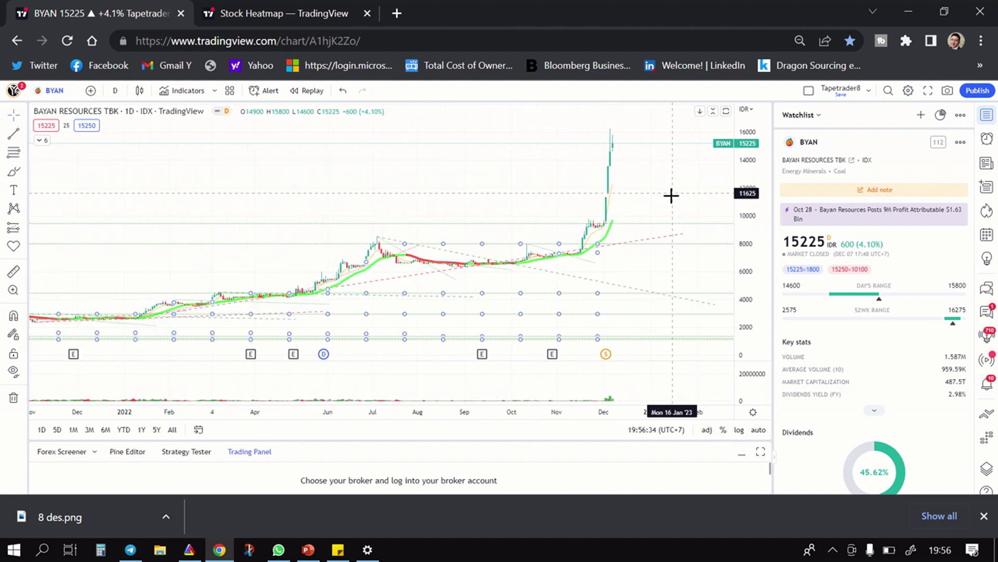
{"action": "scroll", "coordinate": [671, 195], "scroll_direction": "down", "scroll_amount": 4}
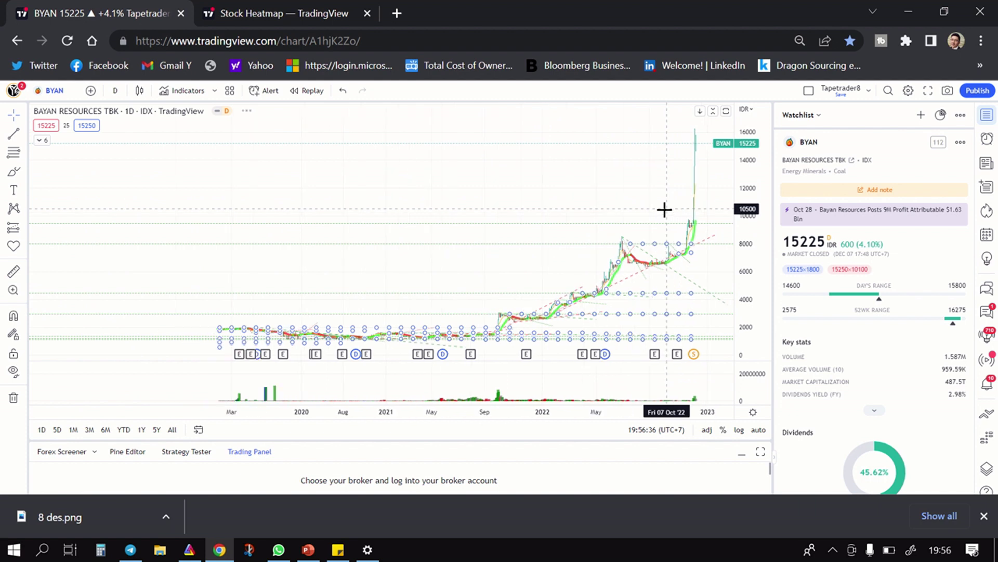
{"action": "scroll", "coordinate": [662, 204], "scroll_direction": "down", "scroll_amount": 4}
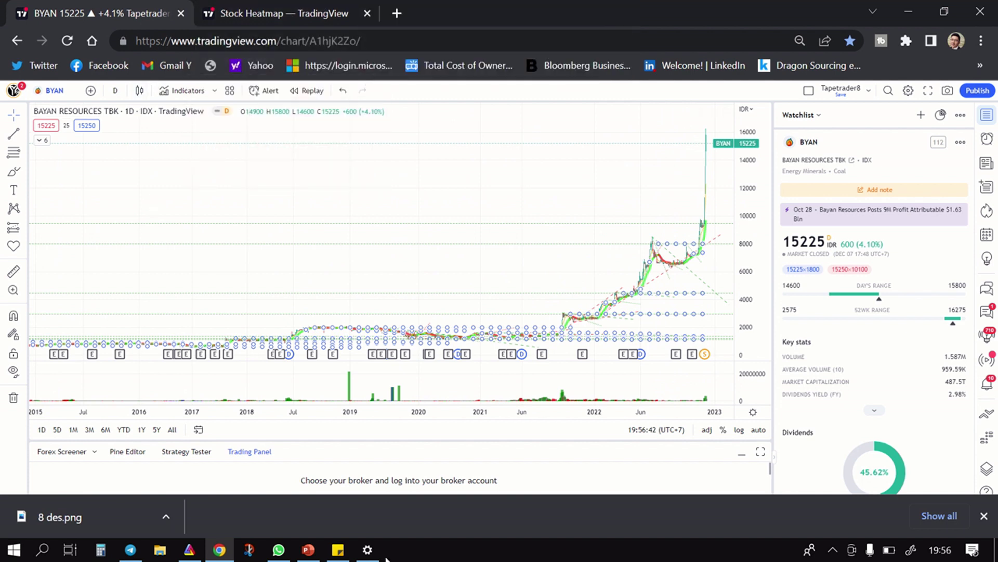
{"action": "left_click", "coordinate": [341, 548]}
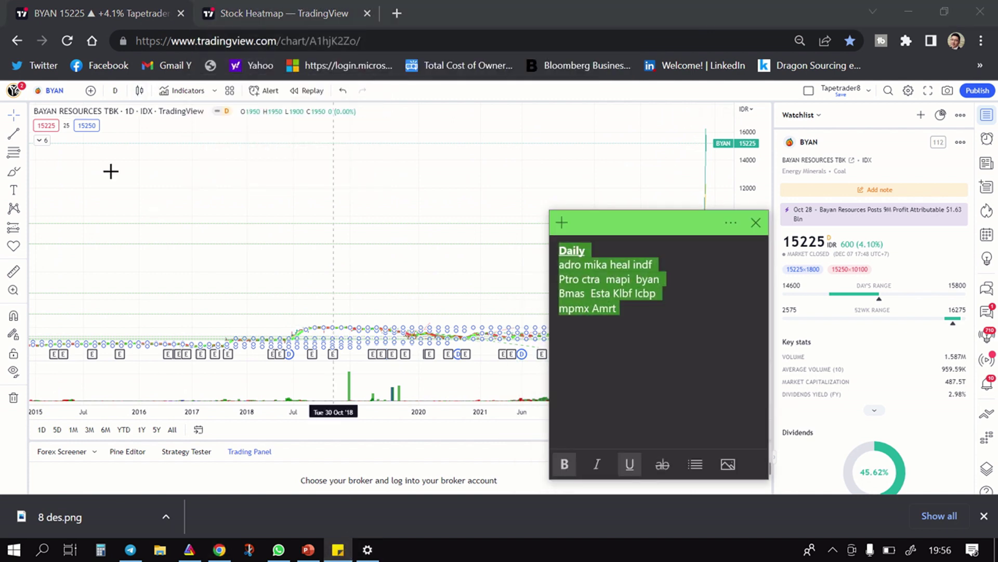
Open the ADRO chart and pan it to show recent months
{"action": "left_click", "coordinate": [56, 89]}
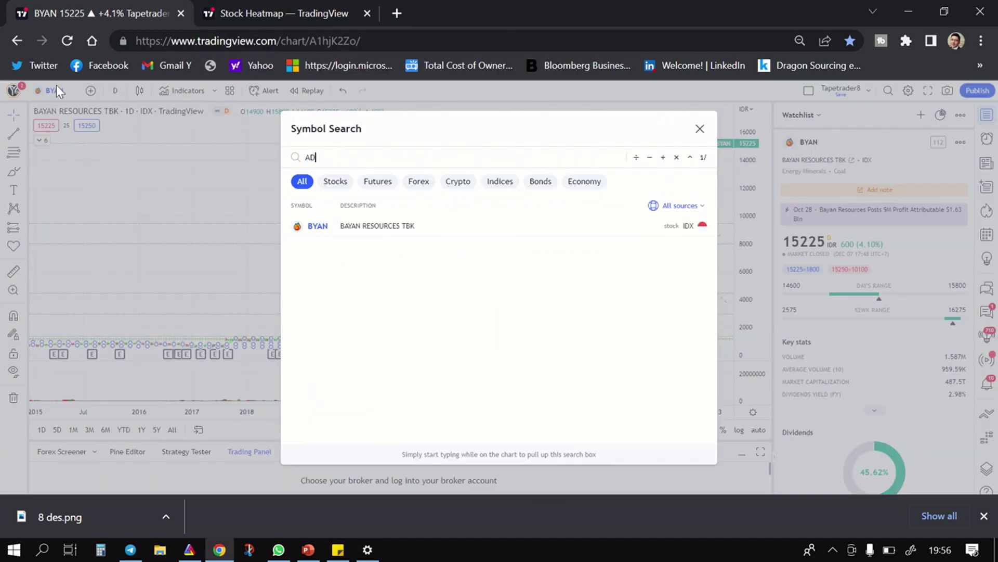
{"action": "type", "text": "ADRO"}
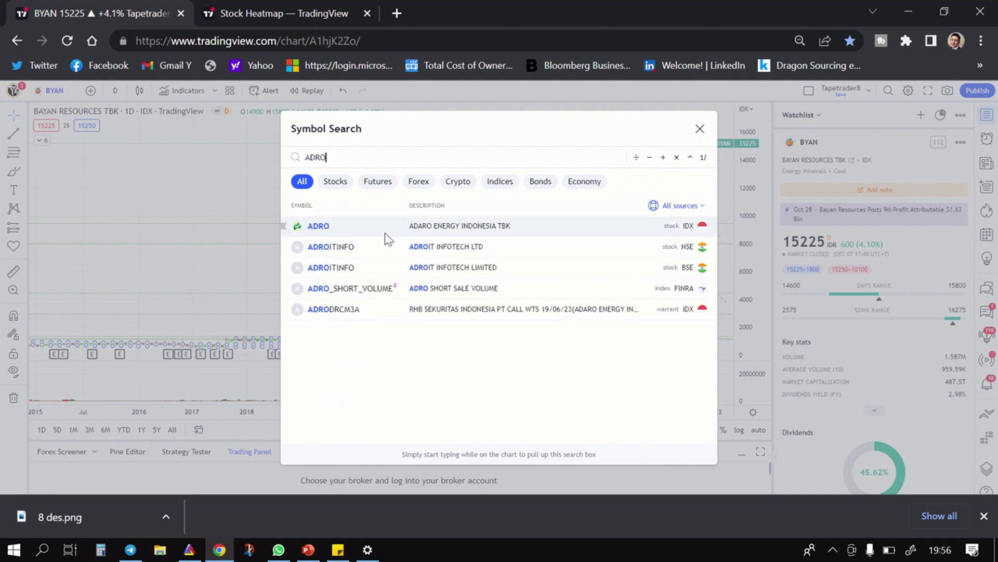
{"action": "left_click", "coordinate": [394, 227]}
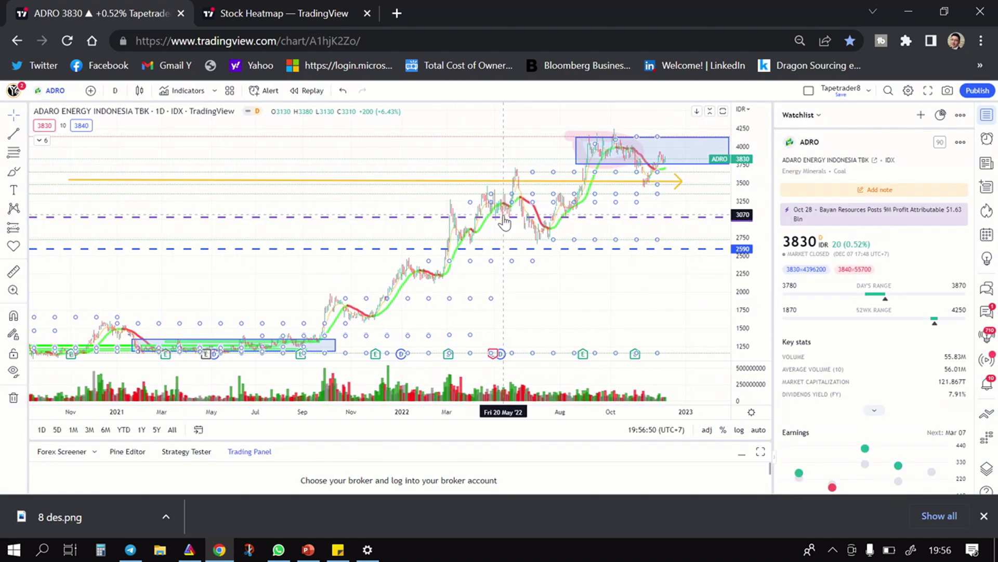
{"action": "scroll", "coordinate": [612, 146], "scroll_direction": "up", "scroll_amount": 3}
{"action": "scroll", "coordinate": [702, 207], "scroll_direction": "up", "scroll_amount": 3}
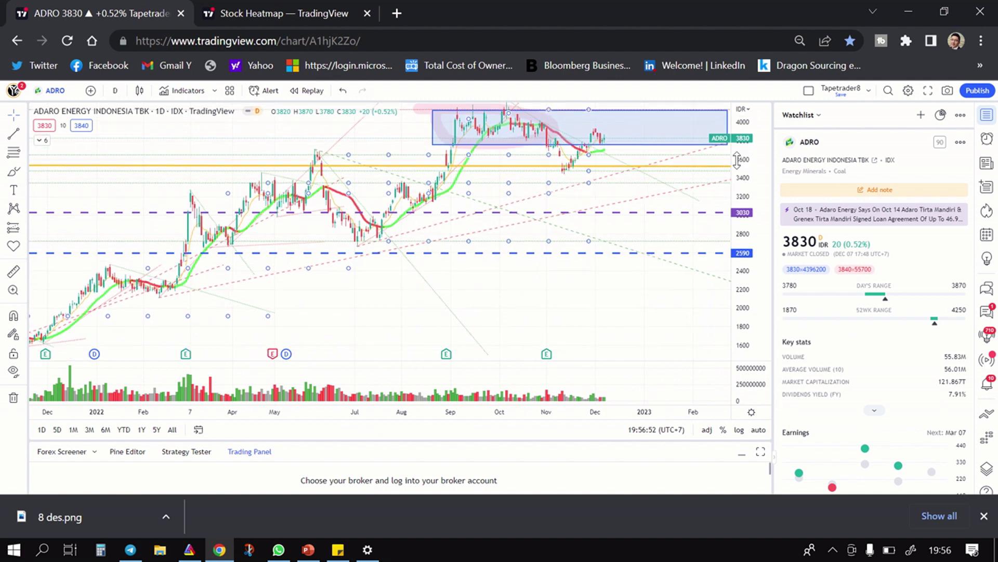
{"action": "left_click_drag", "start_coordinate": [623, 236], "coordinate": [471, 341]}
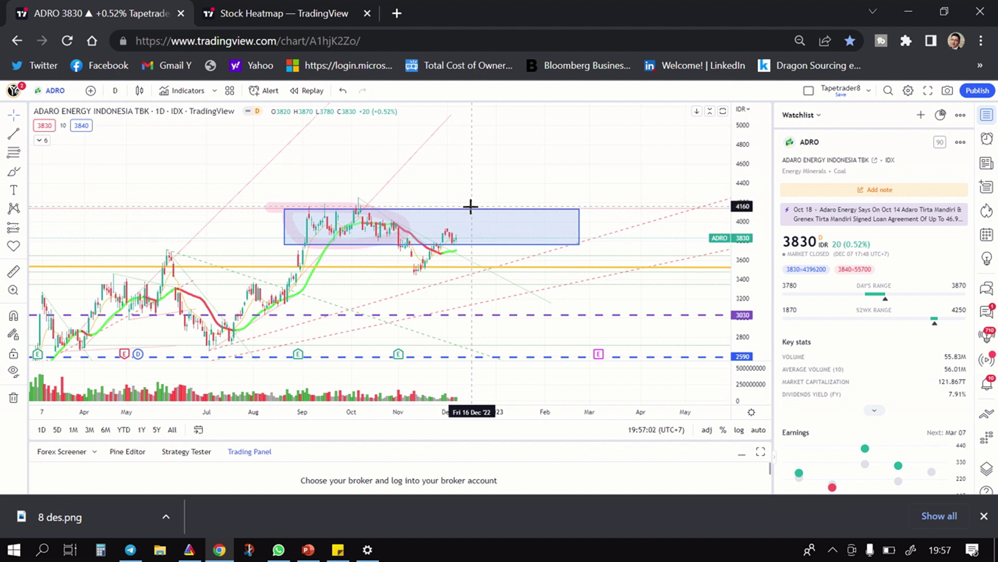
Draw a long position on ADRO's latest candles with a 260 target and 130 stop for risk/reward 2
{"action": "left_click", "coordinate": [25, 233]}
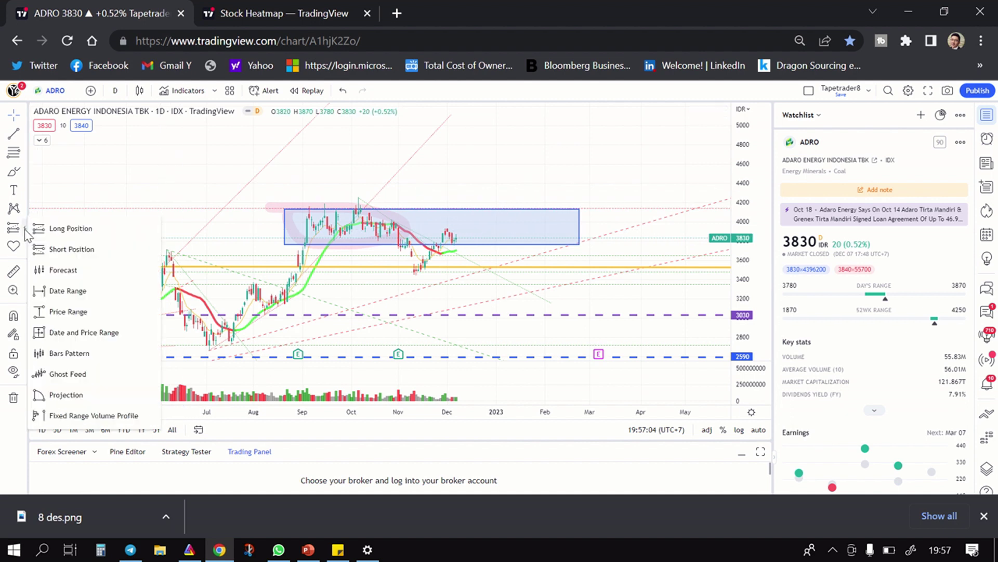
{"action": "left_click", "coordinate": [57, 230]}
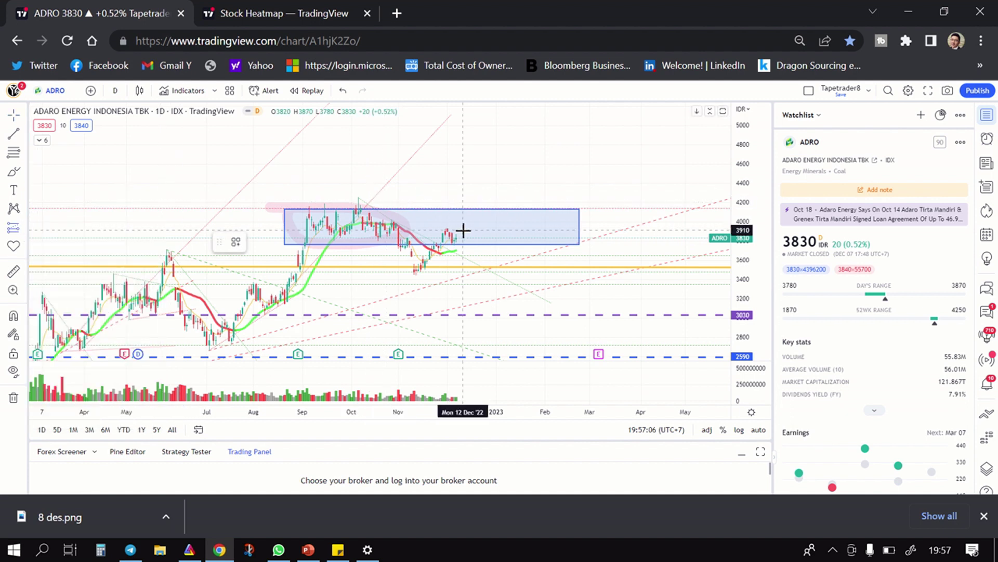
{"action": "left_click", "coordinate": [463, 230]}
{"action": "mouse_move", "coordinate": [460, 188]}
{"action": "left_mouse_down"}
{"action": "mouse_move", "coordinate": [458, 213]}
{"action": "mouse_move", "coordinate": [463, 206]}
{"action": "left_mouse_up"}
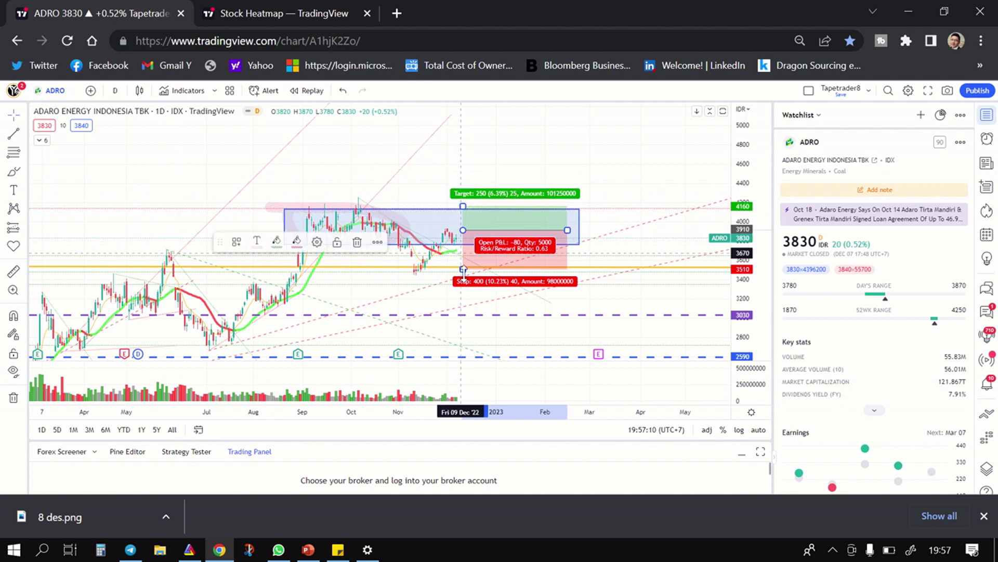
{"action": "mouse_move", "coordinate": [464, 269]}
{"action": "left_mouse_down"}
{"action": "mouse_move", "coordinate": [463, 231]}
{"action": "mouse_move", "coordinate": [463, 243]}
{"action": "left_mouse_up"}
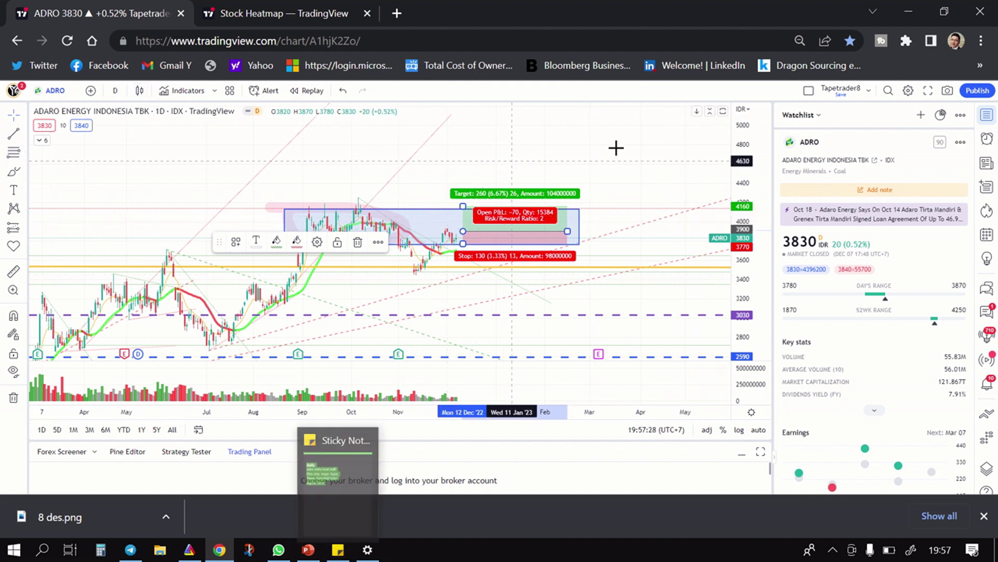
{"action": "scroll", "coordinate": [613, 148], "scroll_direction": "down", "scroll_amount": 3}
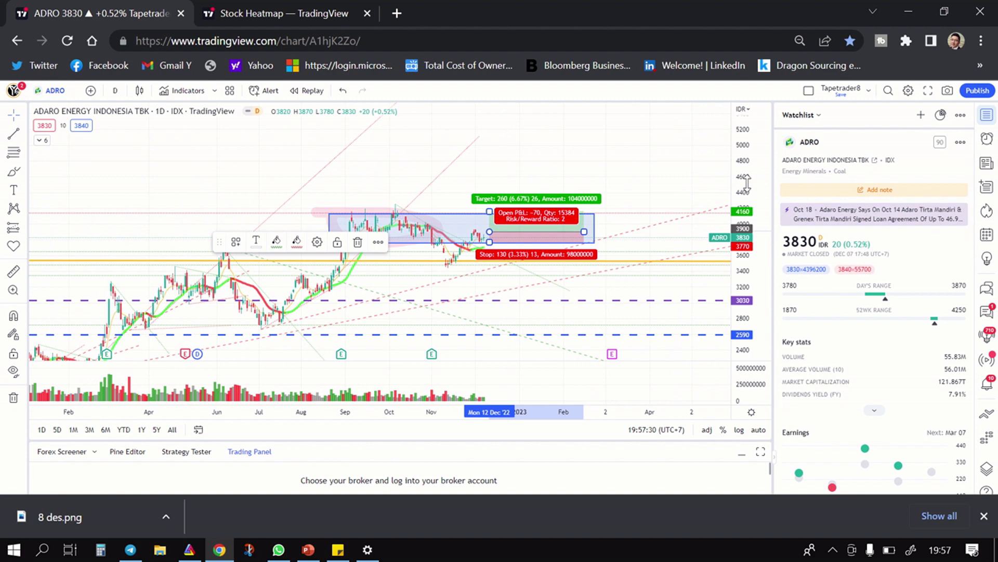
{"action": "left_click", "coordinate": [338, 551]}
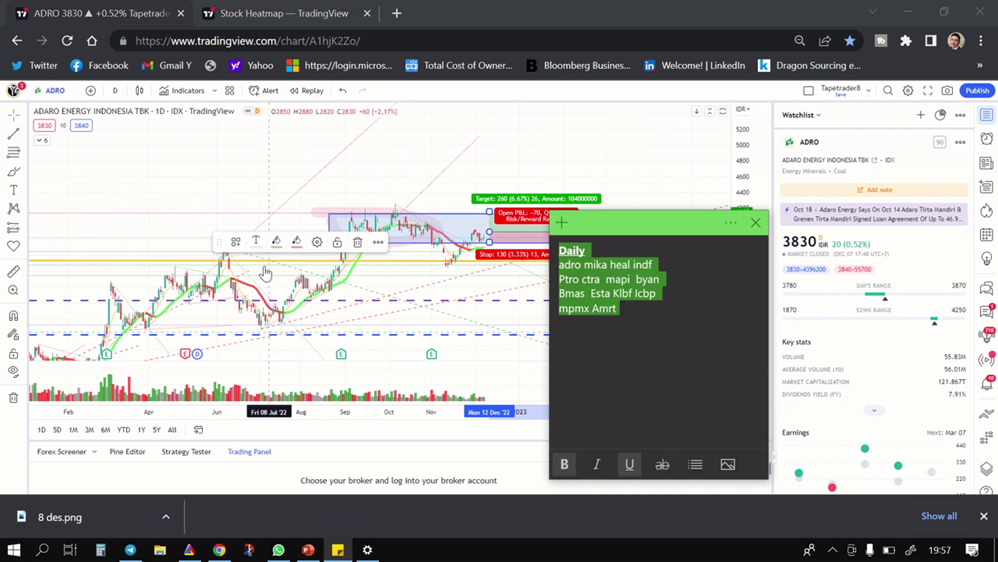
Switch the chart to MIKA and zoom and pan to recenter the candles
{"action": "left_click", "coordinate": [58, 91]}
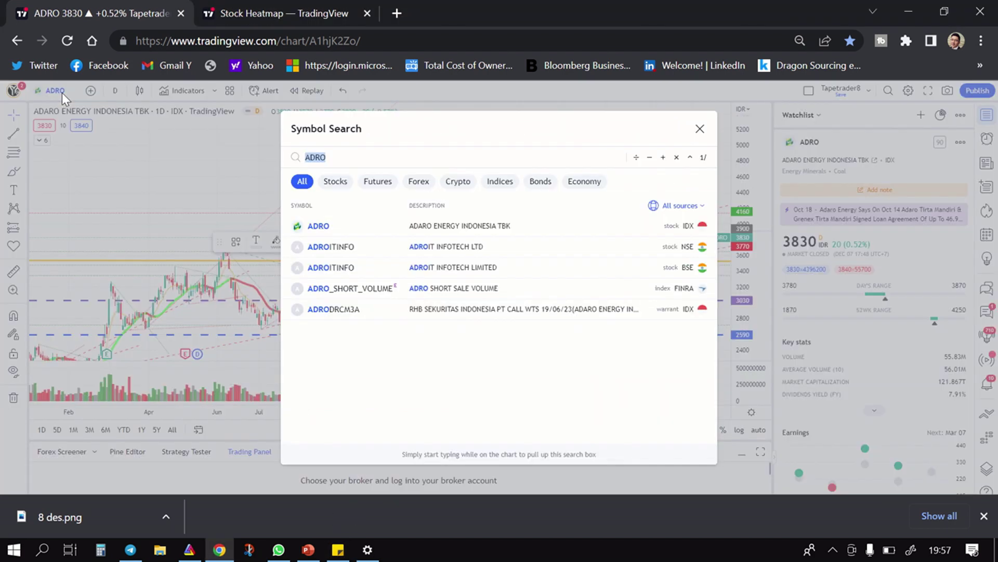
{"action": "type", "text": "MIKA"}
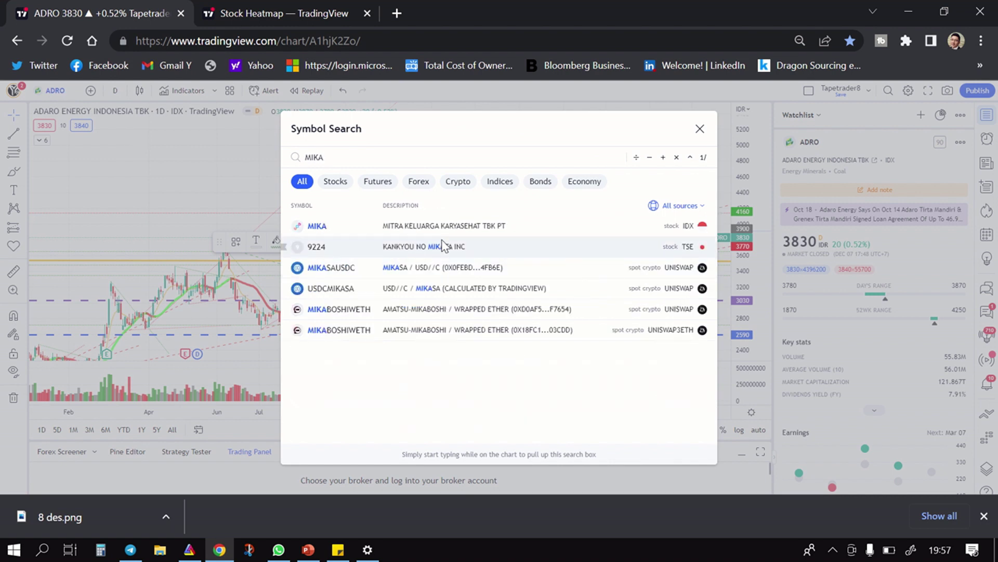
{"action": "key", "text": "Return"}
{"action": "scroll", "coordinate": [513, 266], "scroll_direction": "up", "scroll_amount": 10}
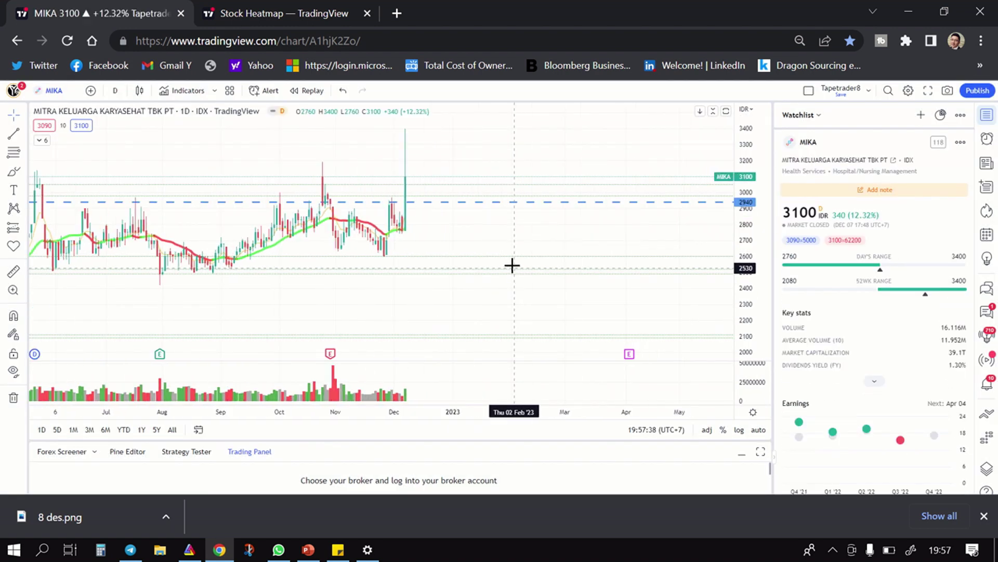
{"action": "scroll", "coordinate": [510, 264], "scroll_direction": "down", "scroll_amount": 8}
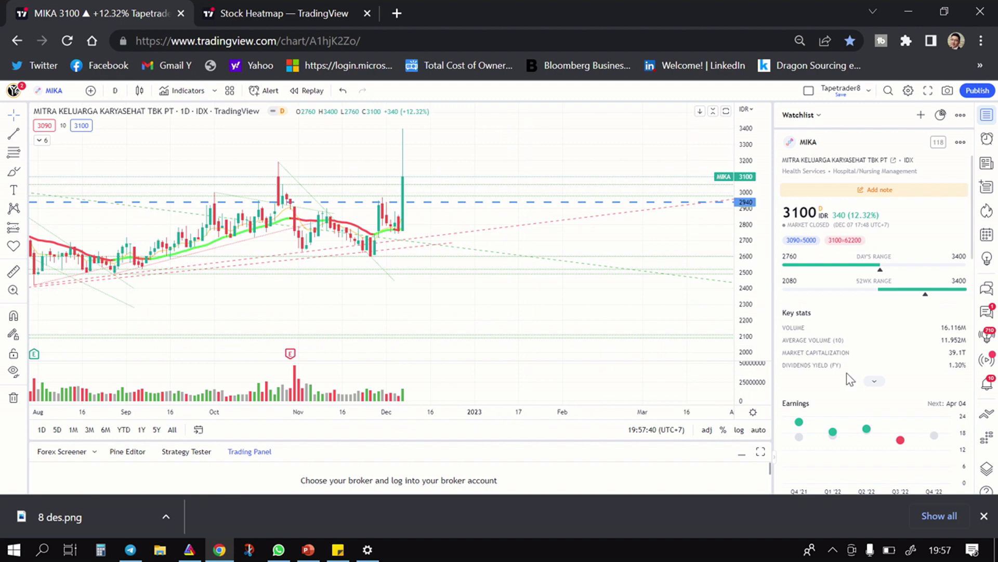
{"action": "scroll", "coordinate": [853, 374], "scroll_direction": "down", "scroll_amount": 6}
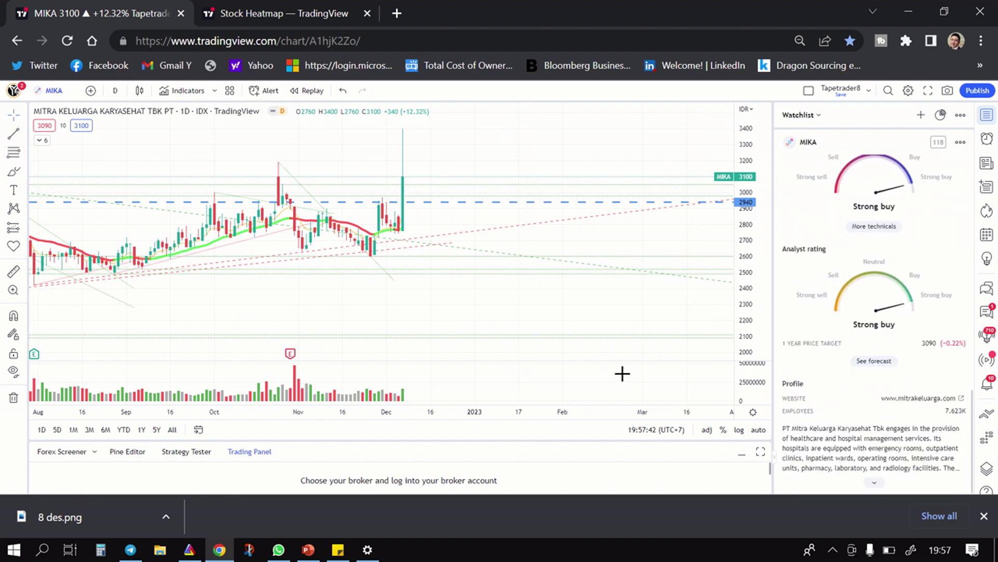
{"action": "scroll", "coordinate": [602, 367], "scroll_direction": "down", "scroll_amount": 2}
{"action": "scroll", "coordinate": [593, 371], "scroll_direction": "up", "scroll_amount": 1}
{"action": "scroll", "coordinate": [593, 371], "scroll_direction": "down", "scroll_amount": 2}
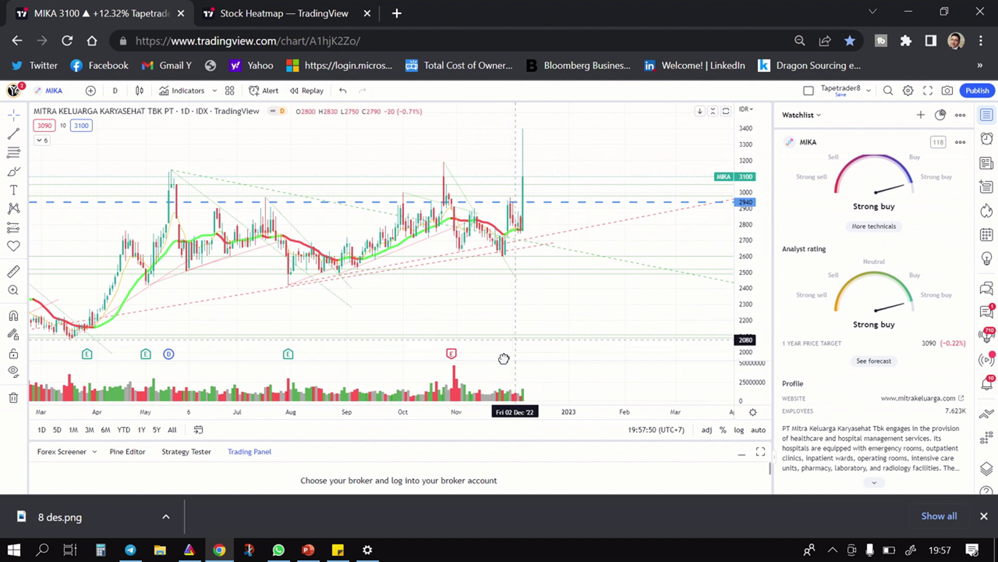
{"action": "left_click_drag", "start_coordinate": [503, 359], "coordinate": [451, 413]}
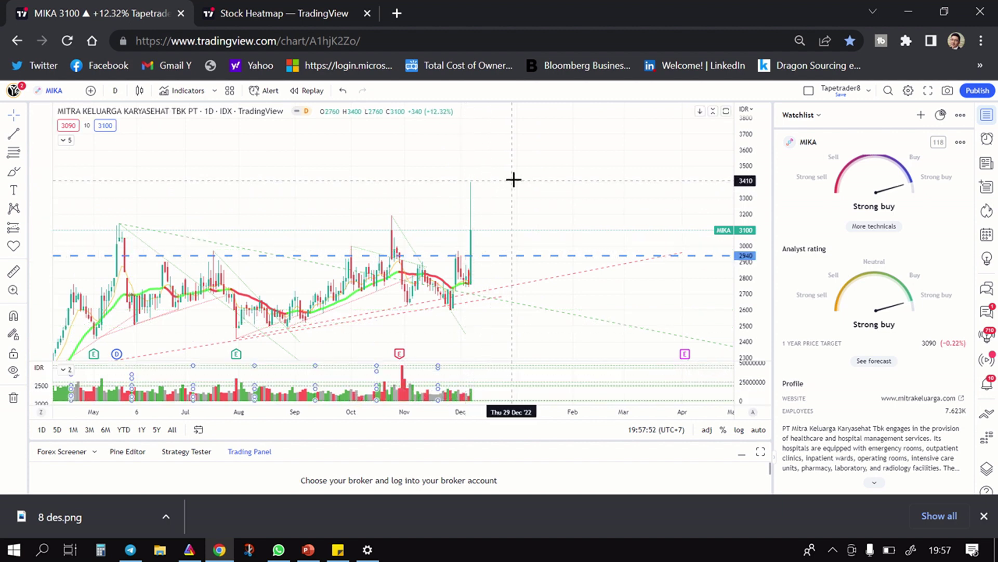
{"action": "scroll", "coordinate": [584, 154], "scroll_direction": "down", "scroll_amount": 3}
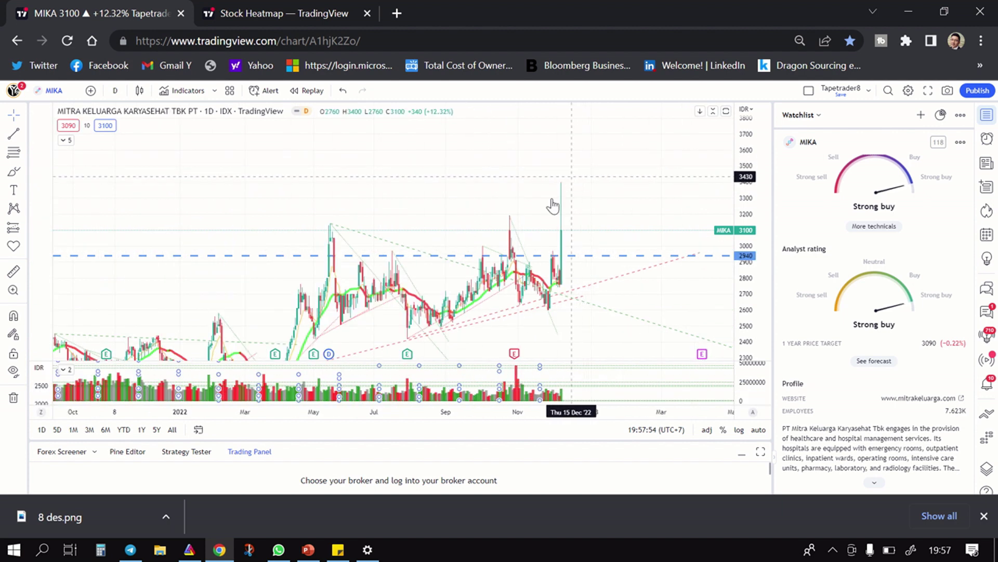
{"action": "scroll", "coordinate": [493, 248], "scroll_direction": "up", "scroll_amount": 4}
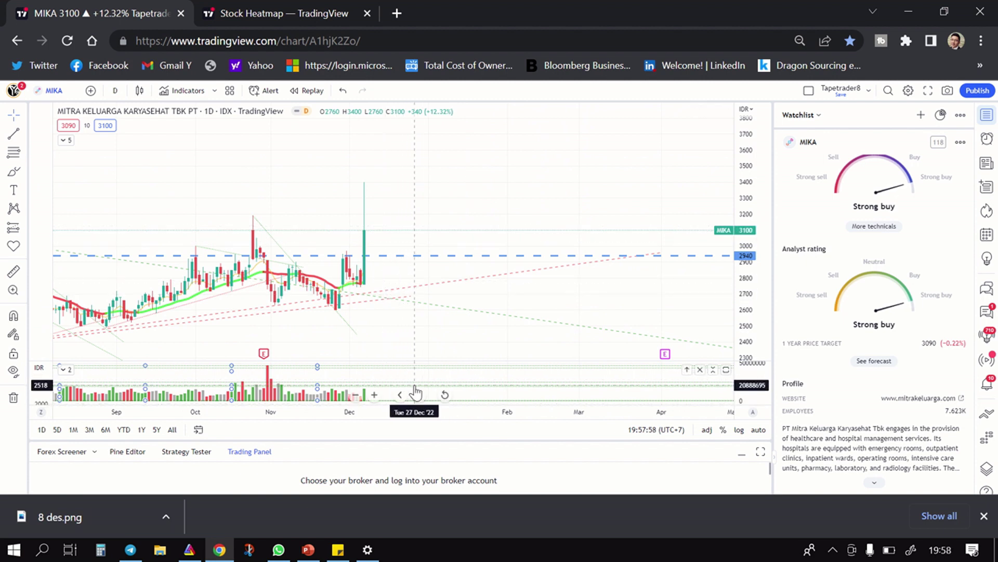
Move the Auto S/R indicator to the existing price pane above and bring up the Daily ticker note
{"action": "right_click", "coordinate": [414, 385]}
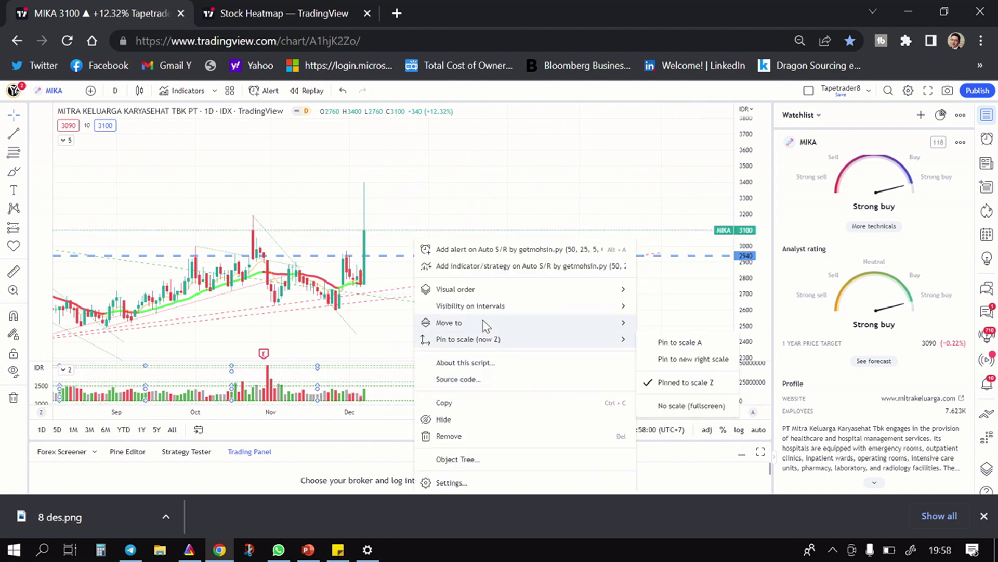
{"action": "mouse_move", "coordinate": [485, 325]}
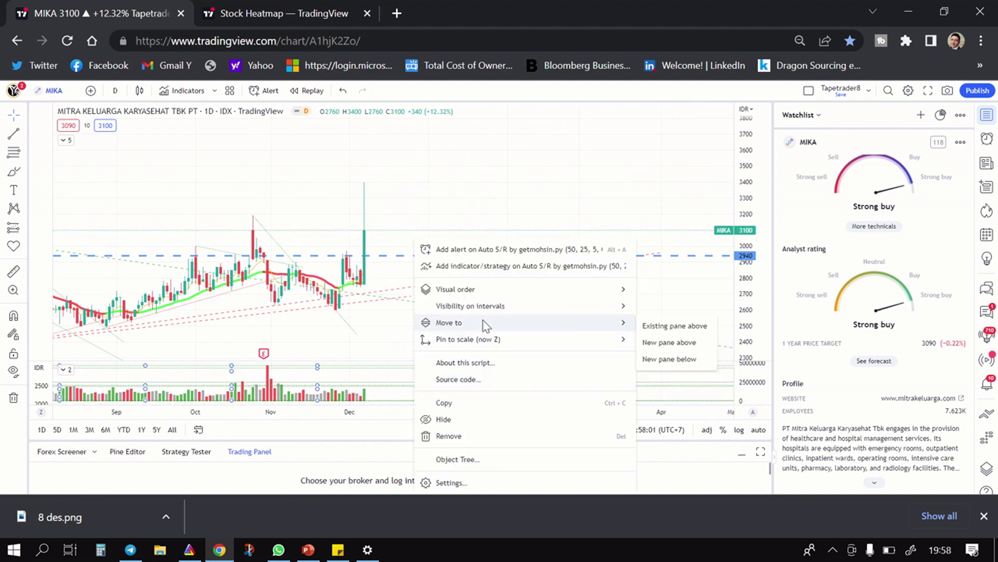
{"action": "left_click", "coordinate": [671, 326]}
{"action": "scroll", "coordinate": [619, 176], "scroll_direction": "down", "scroll_amount": 4}
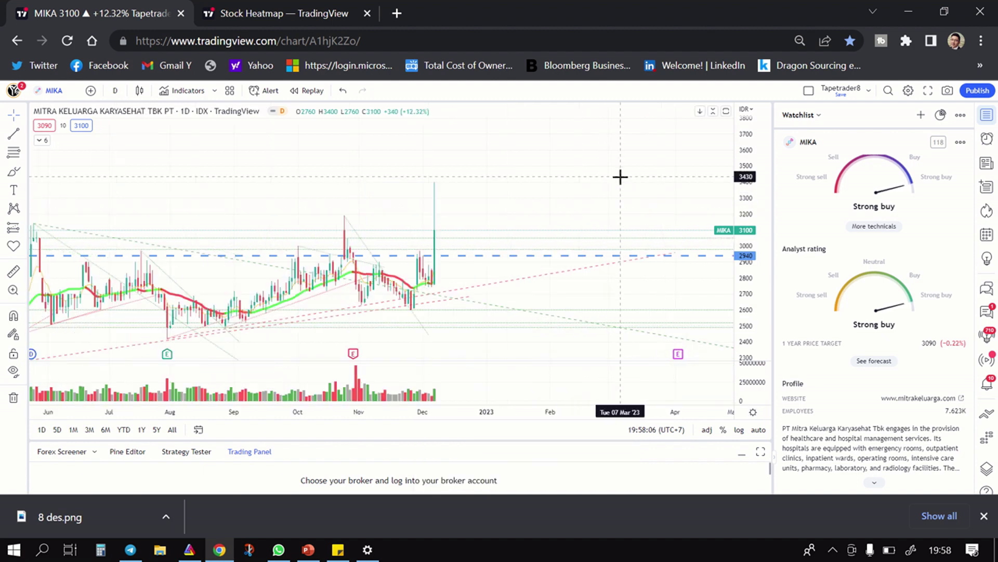
{"action": "scroll", "coordinate": [621, 176], "scroll_direction": "down", "scroll_amount": 4}
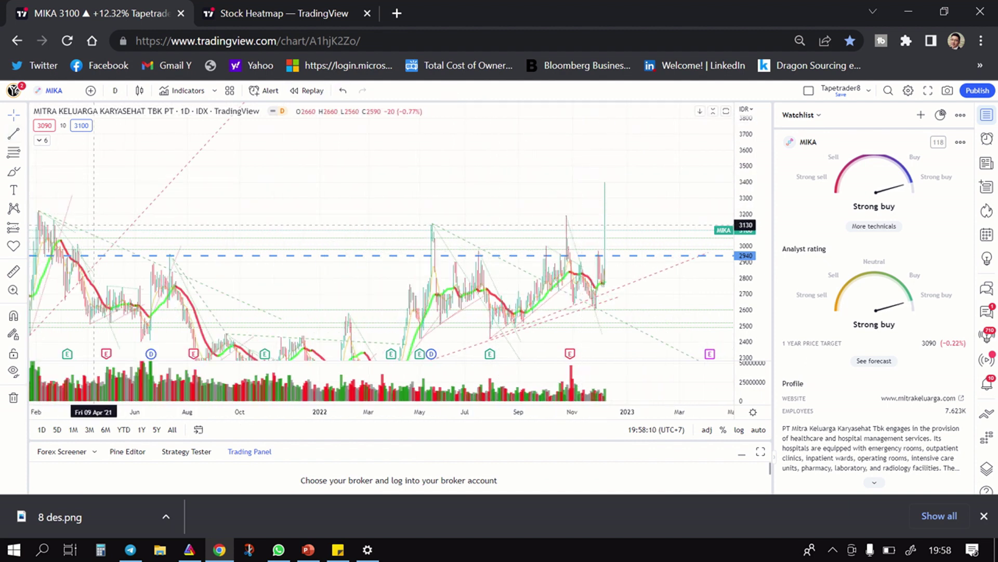
{"action": "left_click", "coordinate": [338, 550]}
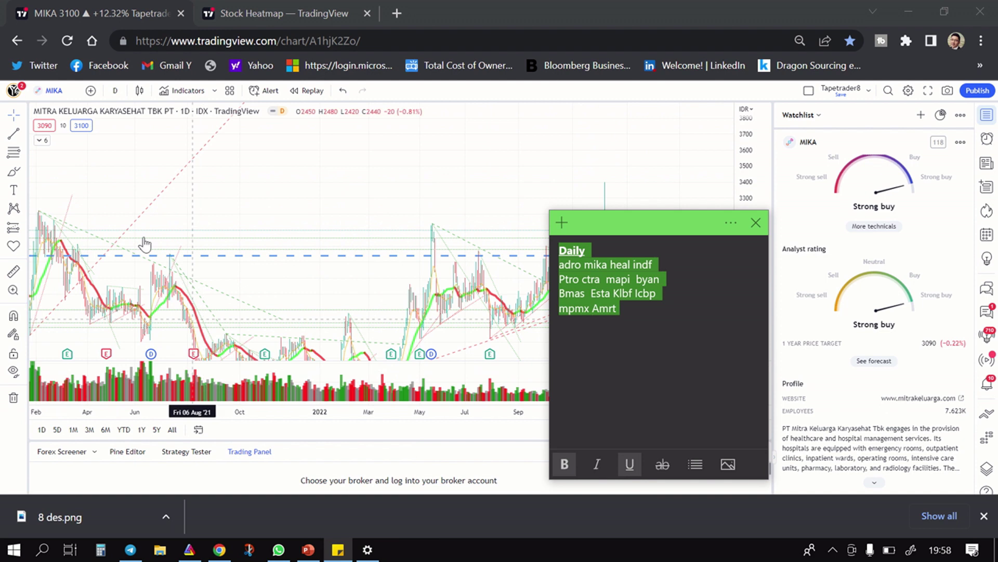
Open the Medikaloka Hermina (HEAL) daily chart and pan to recenter recent prices
{"action": "left_click", "coordinate": [54, 91]}
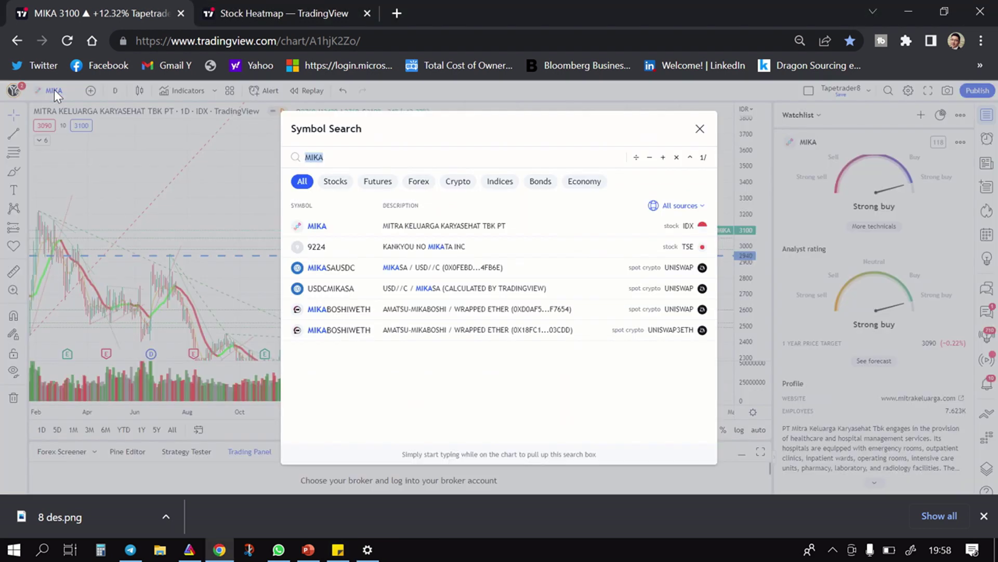
{"action": "type", "text": "HEAL"}
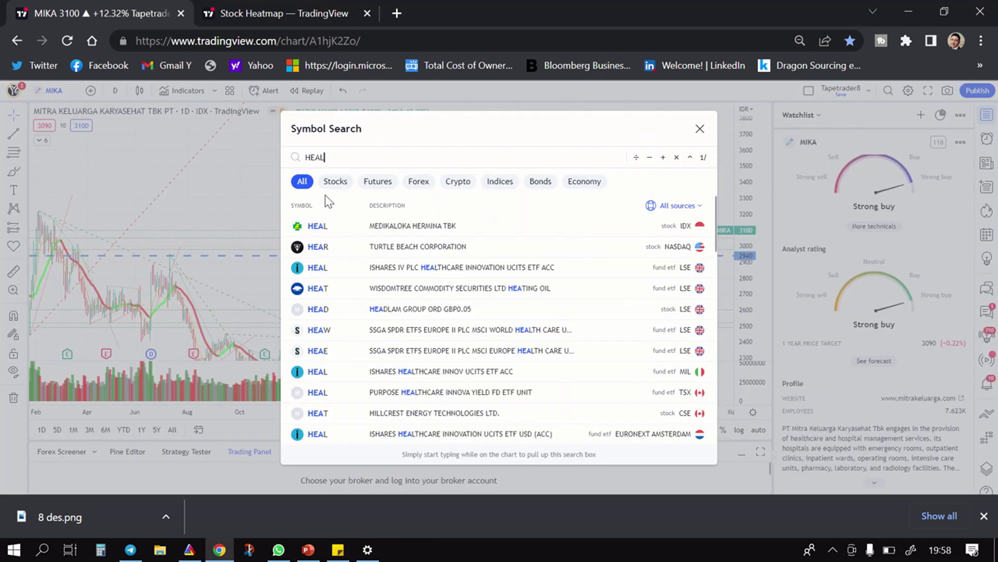
{"action": "left_click", "coordinate": [426, 228]}
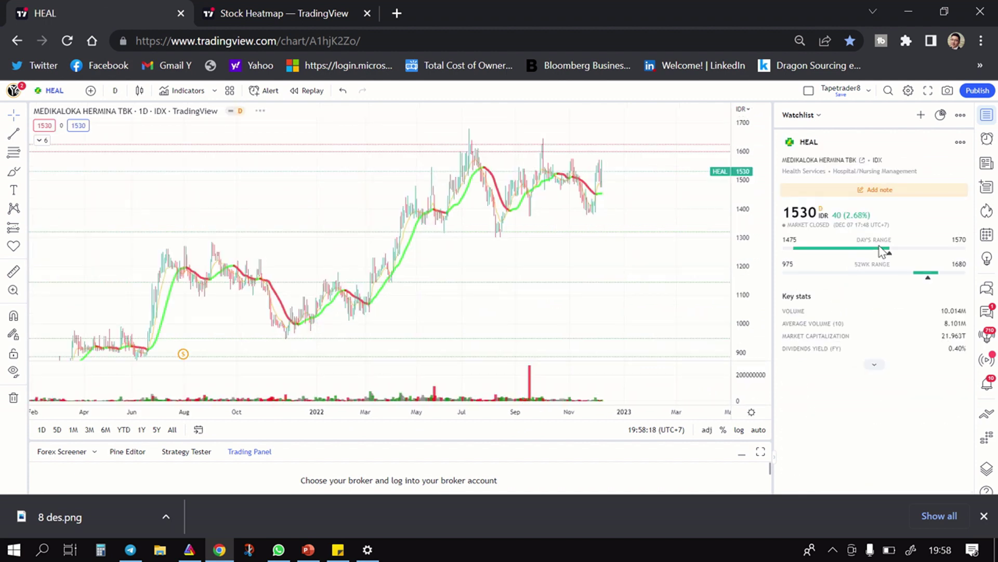
{"action": "scroll", "coordinate": [890, 324], "scroll_direction": "down", "scroll_amount": 5}
{"action": "scroll", "coordinate": [891, 324], "scroll_direction": "down", "scroll_amount": 5}
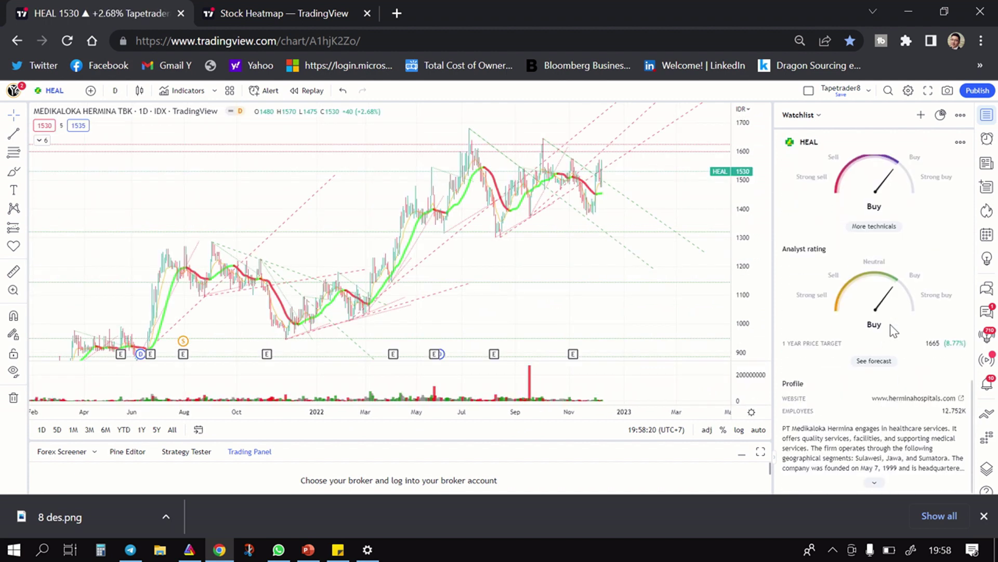
{"action": "scroll", "coordinate": [890, 323], "scroll_direction": "up", "scroll_amount": 3}
{"action": "scroll", "coordinate": [657, 263], "scroll_direction": "up", "scroll_amount": 3}
{"action": "scroll", "coordinate": [590, 257], "scroll_direction": "up", "scroll_amount": 5}
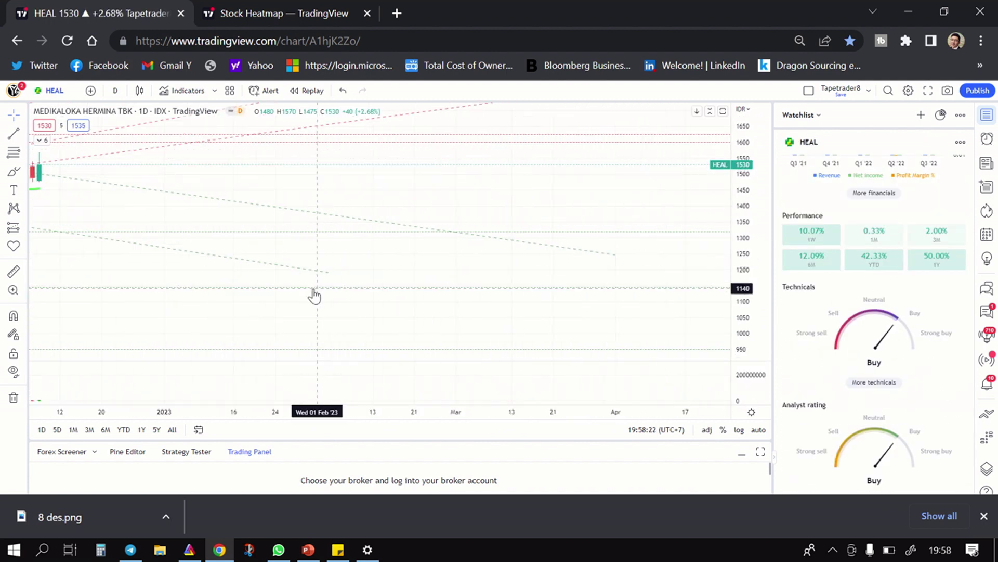
{"action": "scroll", "coordinate": [611, 264], "scroll_direction": "down", "scroll_amount": 5}
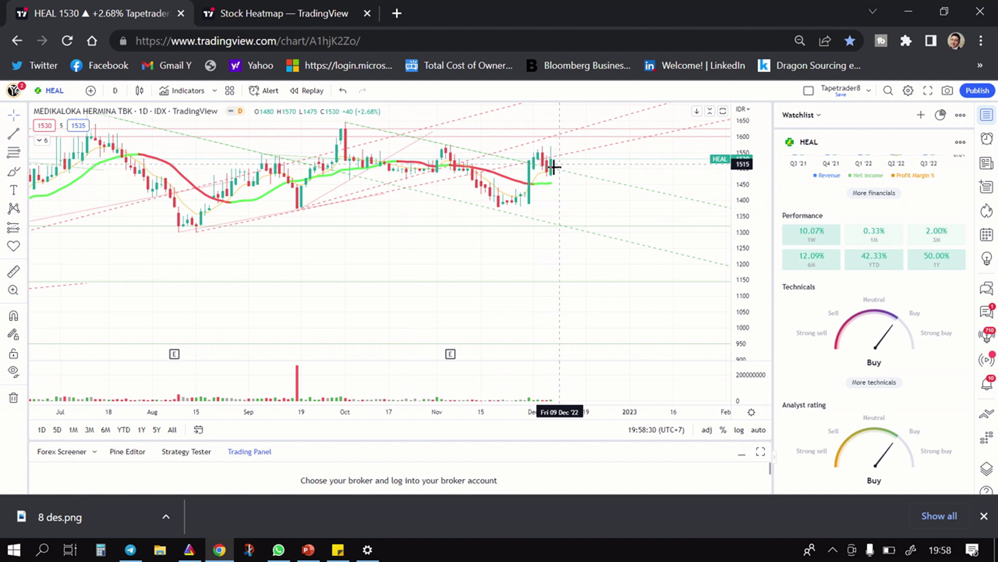
{"action": "left_click_drag", "start_coordinate": [582, 214], "coordinate": [519, 240]}
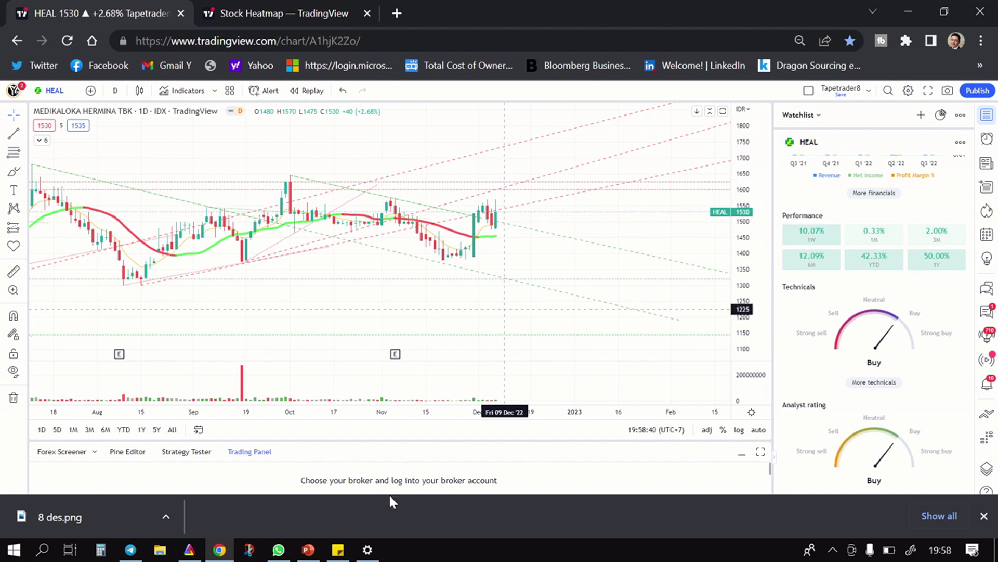
Check the Daily ticker note and switch the chart to Indofood Sukses Makmur (INDF) on IDX
{"action": "left_click", "coordinate": [339, 550]}
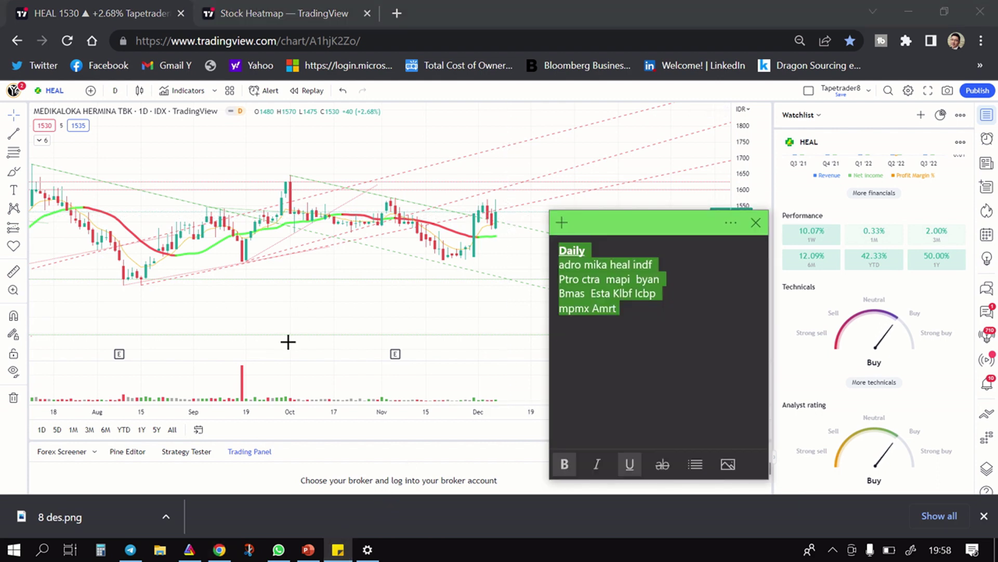
{"action": "left_click", "coordinate": [61, 93]}
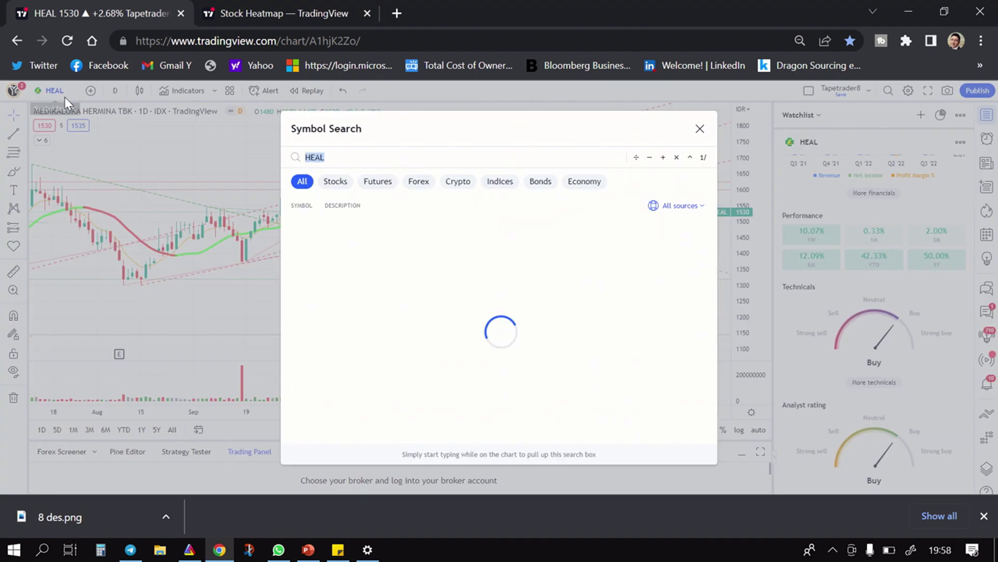
{"action": "type", "text": "INDF"}
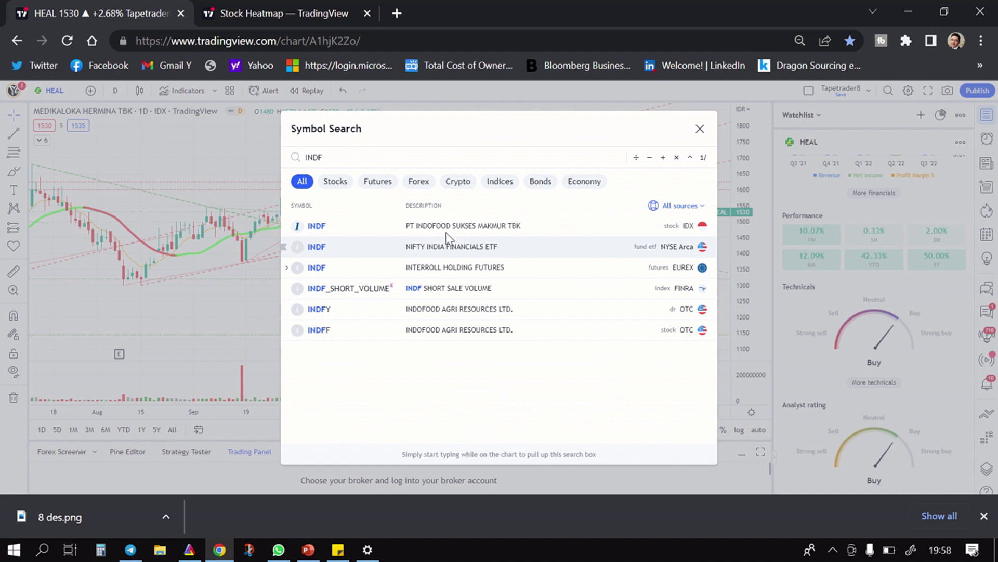
{"action": "left_click", "coordinate": [452, 226]}
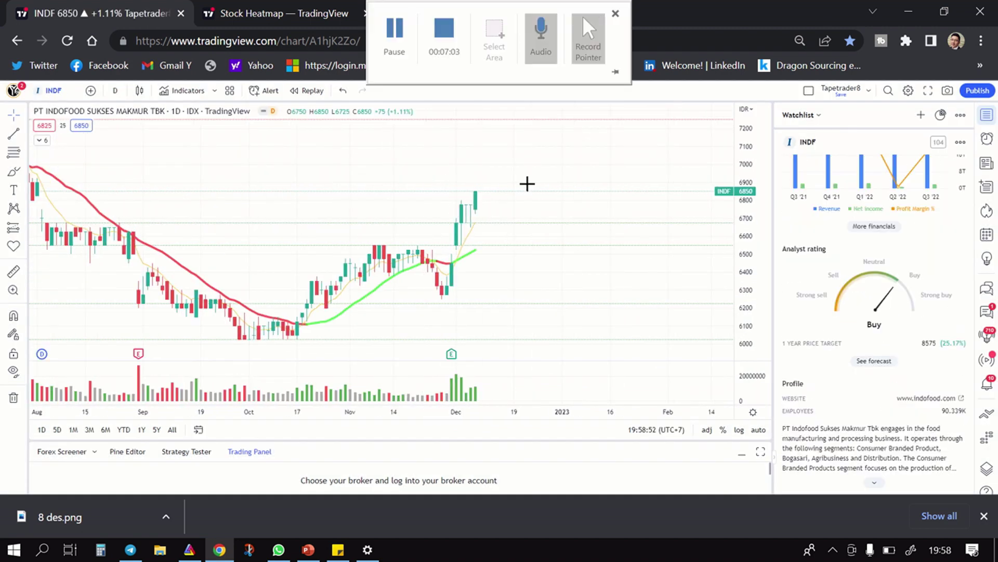
Zoom the INDF daily chart out so the dashed 6800 level is in view
{"action": "scroll", "coordinate": [512, 251], "scroll_direction": "down", "scroll_amount": 3}
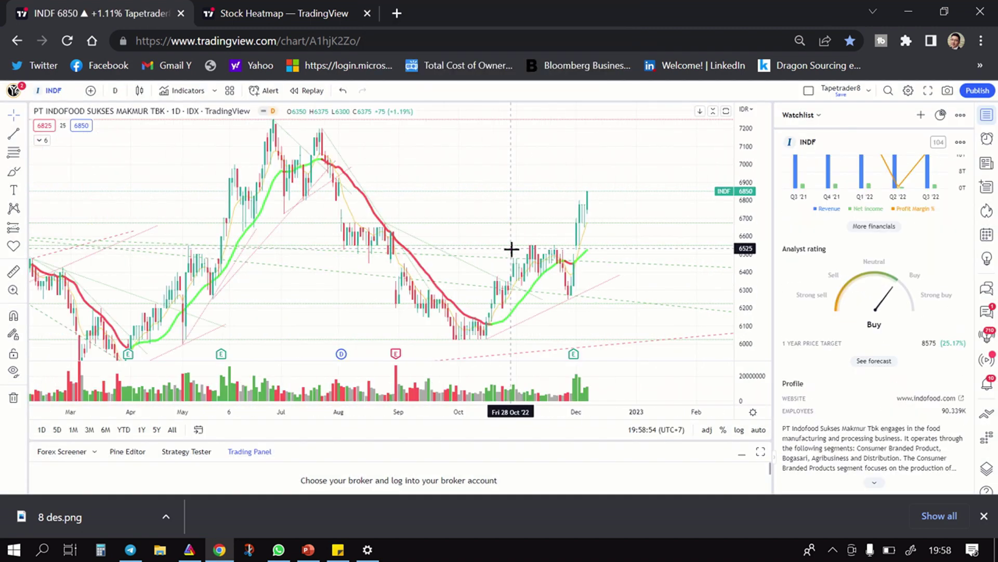
{"action": "scroll", "coordinate": [483, 230], "scroll_direction": "down", "scroll_amount": 3}
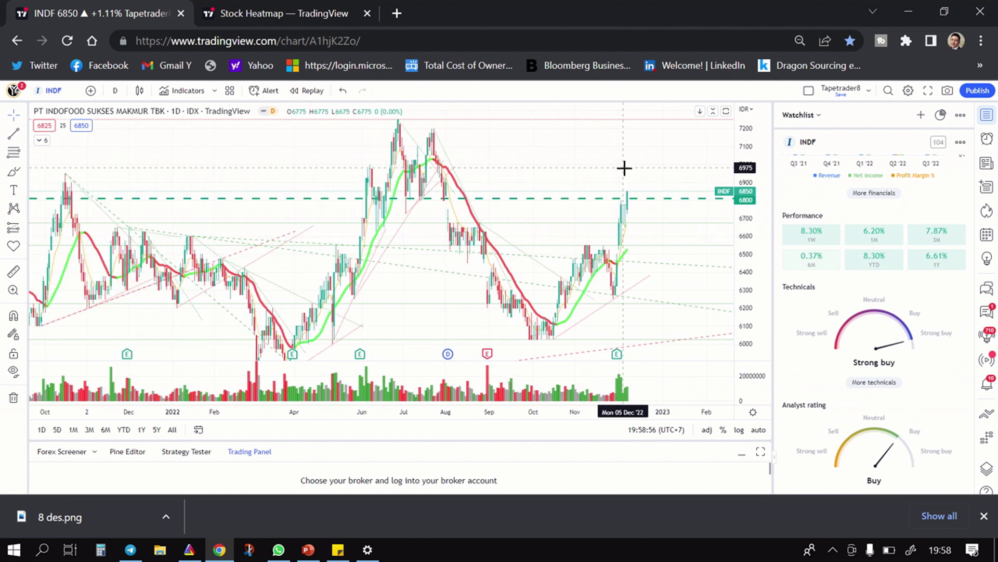
{"action": "scroll", "coordinate": [626, 171], "scroll_direction": "up", "scroll_amount": 2}
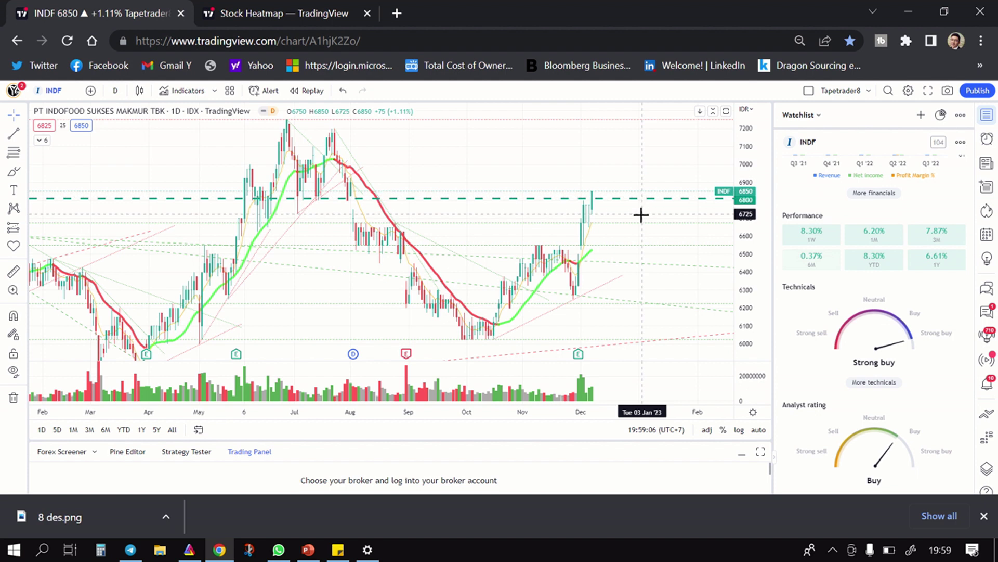
{"action": "left_click", "coordinate": [24, 231]}
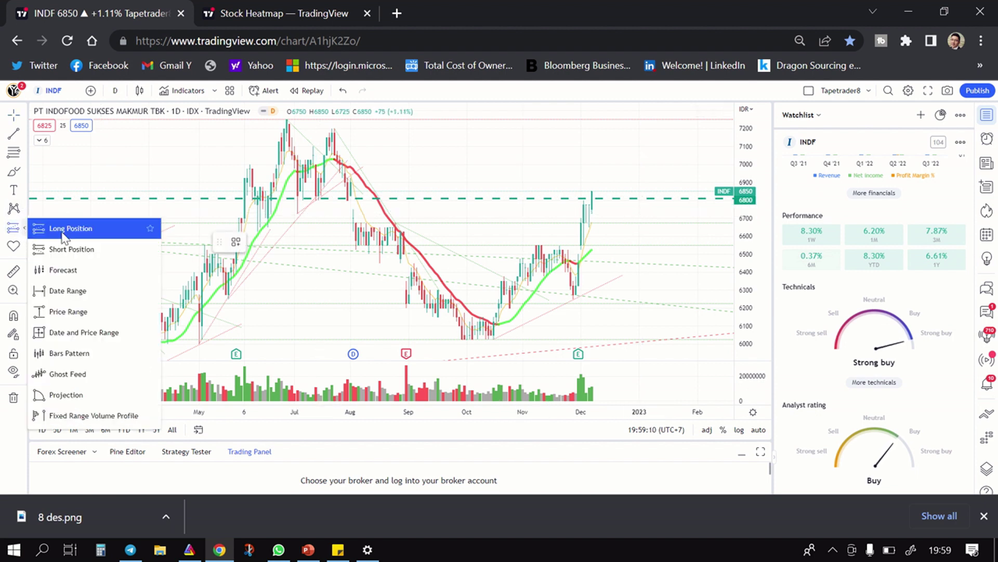
Draw a long position on INDF entering at 6850, stop 6650, target 7250 (risk/reward 2)
{"action": "left_click", "coordinate": [63, 232]}
{"action": "left_click", "coordinate": [616, 191]}
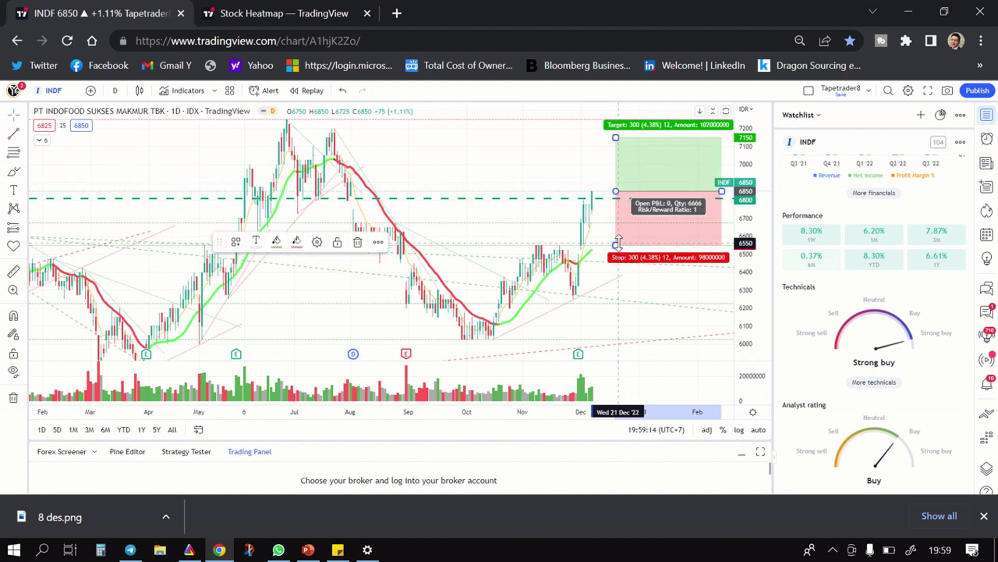
{"action": "left_click_drag", "start_coordinate": [617, 243], "coordinate": [627, 227]}
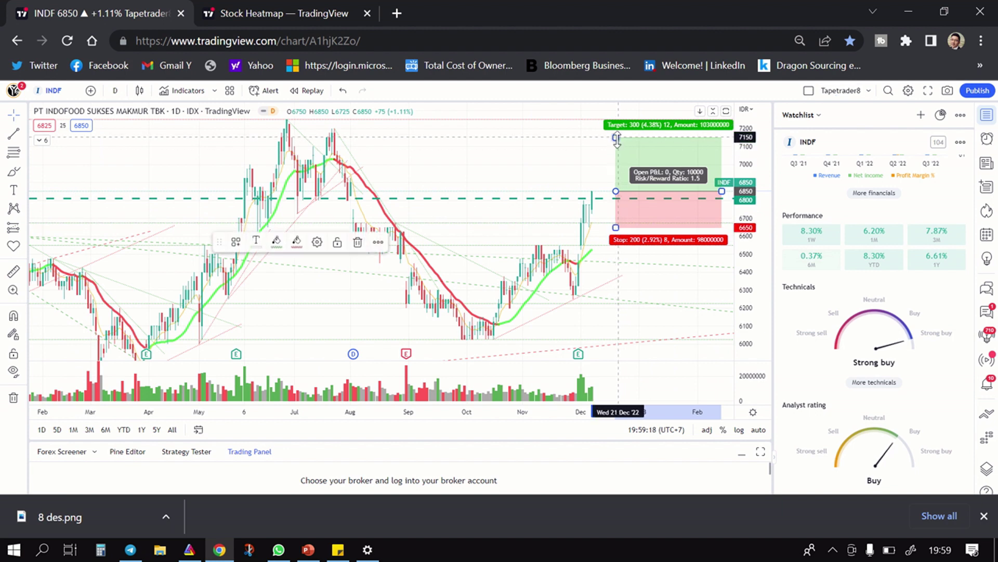
{"action": "mouse_move", "coordinate": [617, 139]}
{"action": "left_mouse_down"}
{"action": "mouse_move", "coordinate": [621, 112]}
{"action": "mouse_move", "coordinate": [622, 125]}
{"action": "left_mouse_up"}
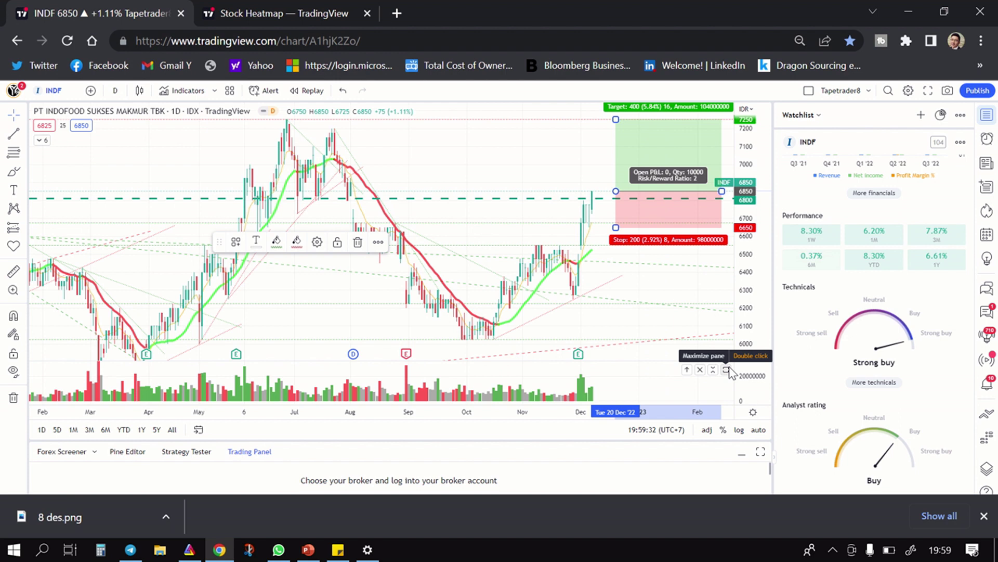
Check the Daily ticker note, then load Ciputra Development (CTRA) from the IDX
{"action": "left_click", "coordinate": [338, 550]}
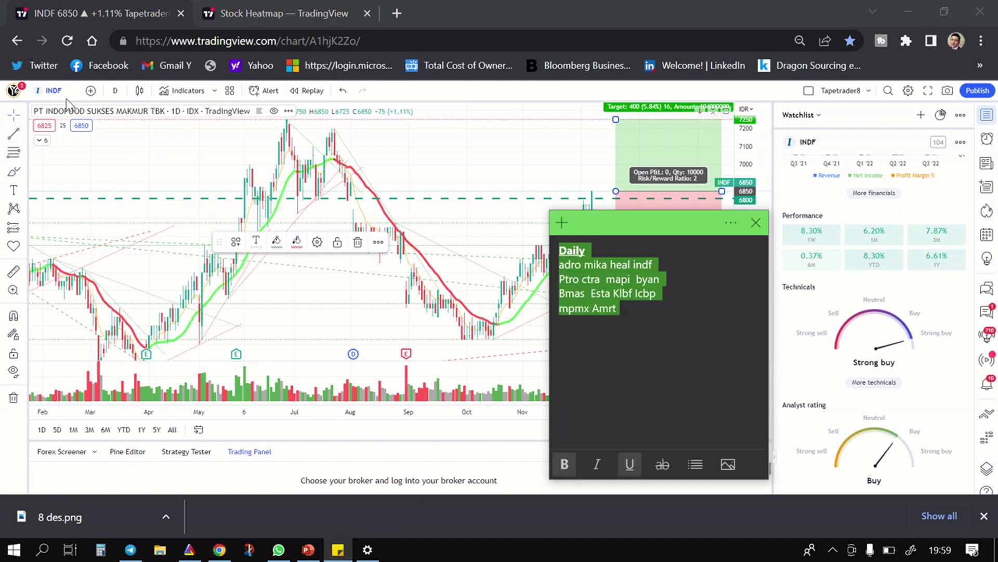
{"action": "mouse_move", "coordinate": [232, 6]}
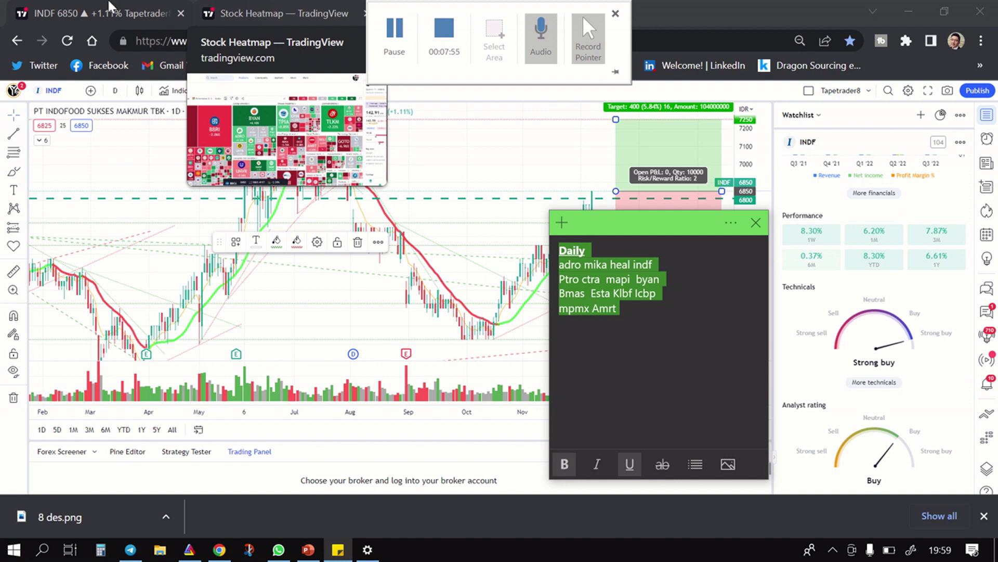
{"action": "left_click", "coordinate": [65, 92]}
{"action": "type", "text": "cta"}
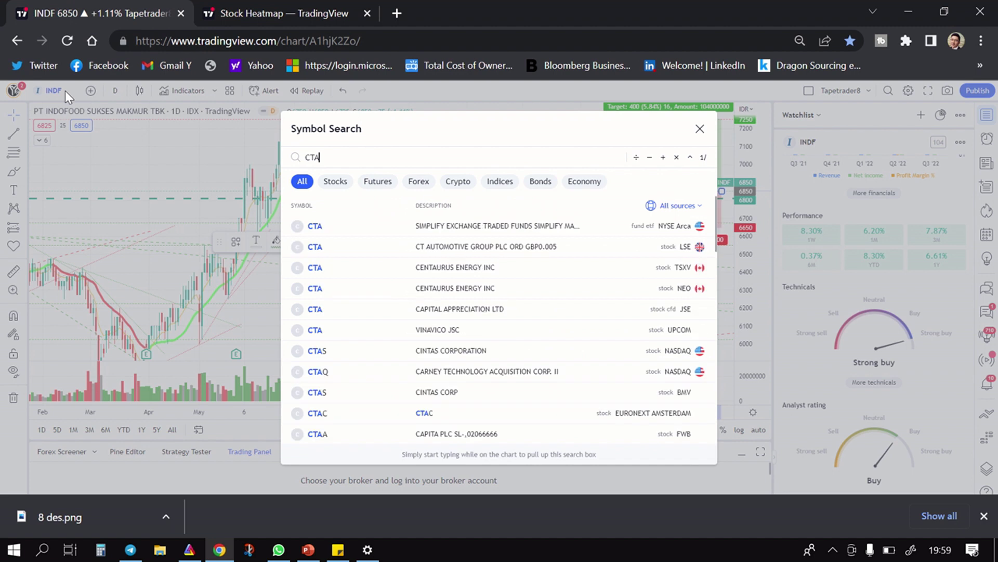
{"action": "key", "text": "BackSpace"}
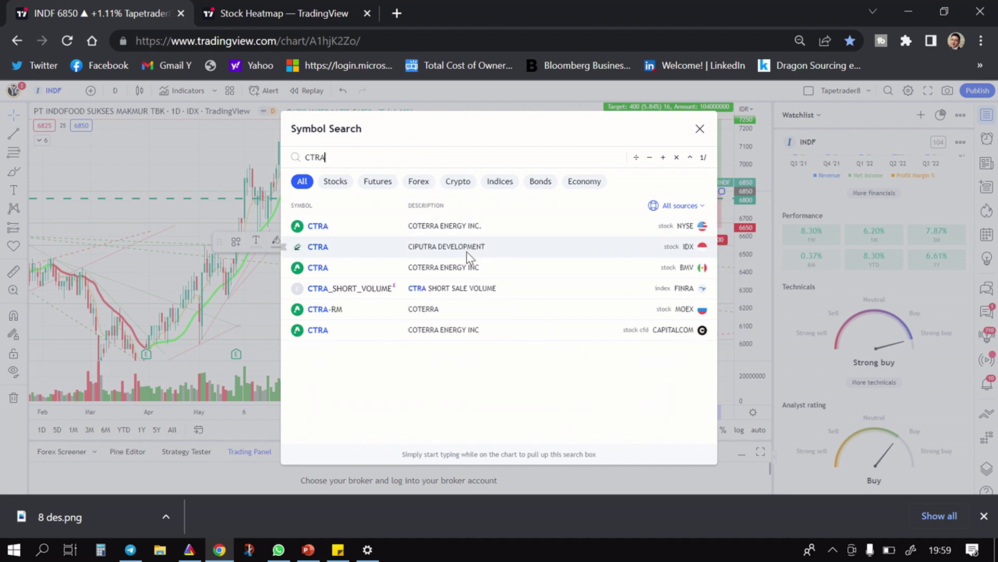
{"action": "left_click", "coordinate": [467, 251]}
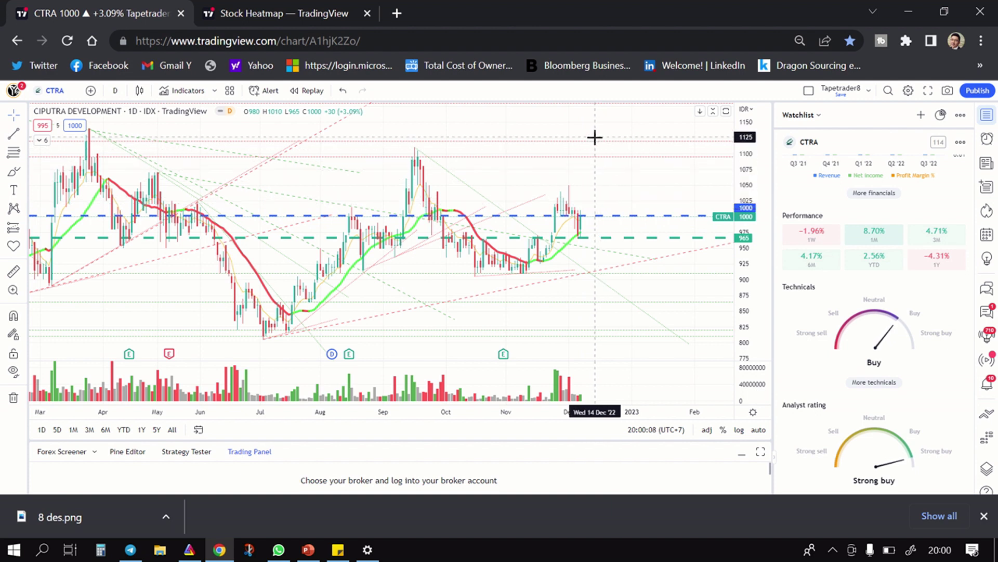
Place a long position on CTRA with the stop at 985 and the target at 1120
{"action": "scroll", "coordinate": [595, 137], "scroll_direction": "down", "scroll_amount": 3}
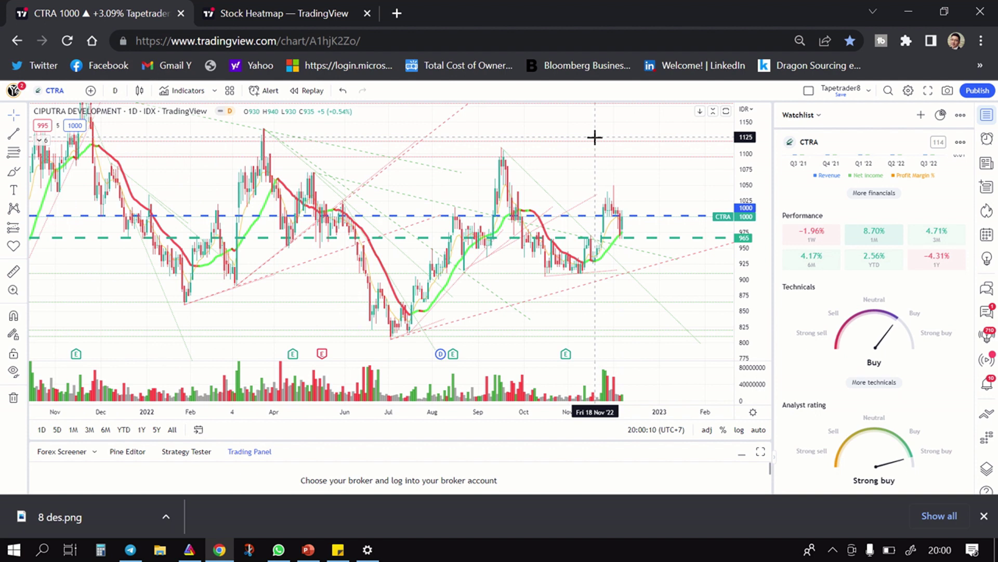
{"action": "left_click", "coordinate": [25, 231]}
{"action": "left_click", "coordinate": [73, 234]}
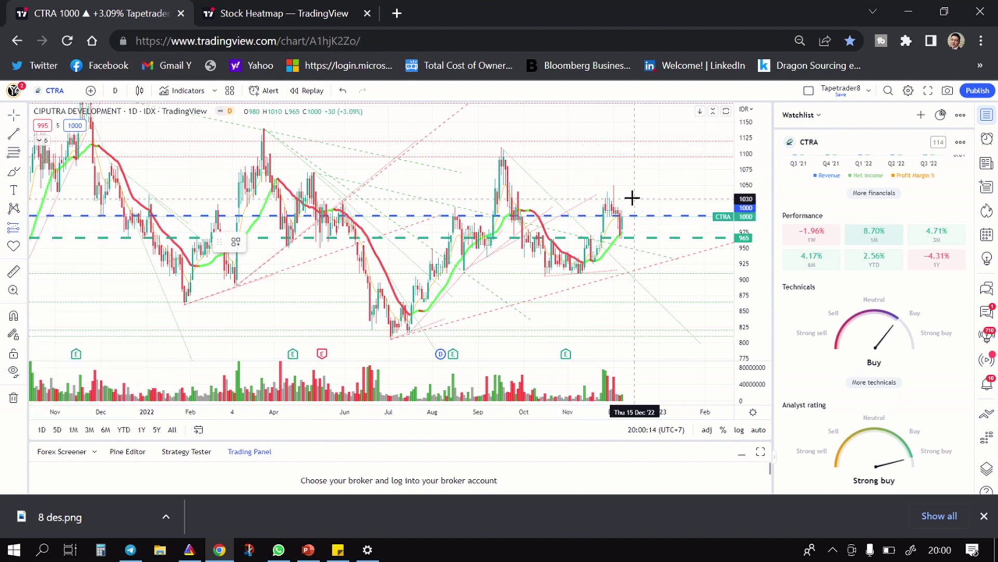
{"action": "left_click", "coordinate": [633, 198]}
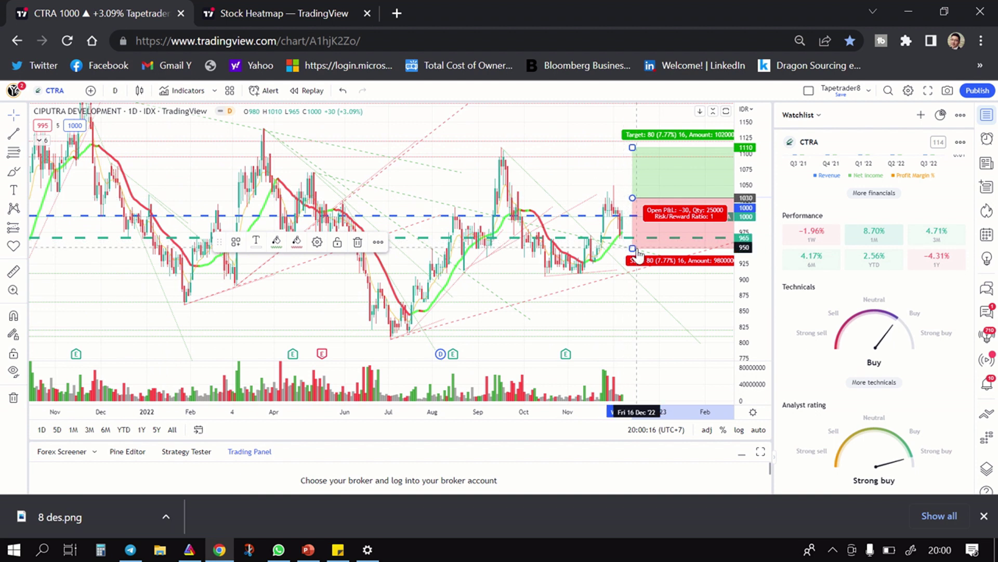
{"action": "left_click_drag", "start_coordinate": [633, 248], "coordinate": [634, 224]}
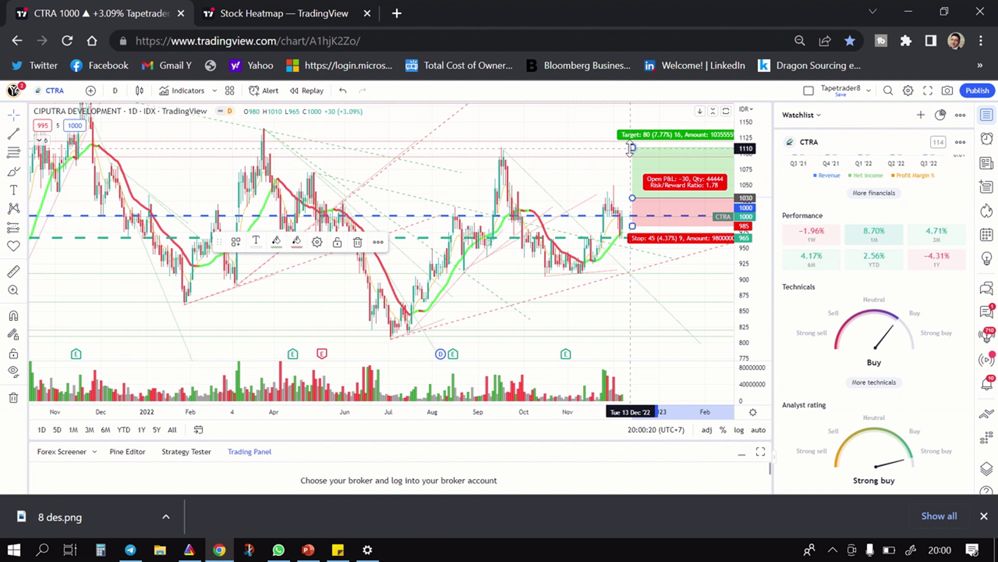
{"action": "left_click_drag", "start_coordinate": [631, 147], "coordinate": [631, 141]}
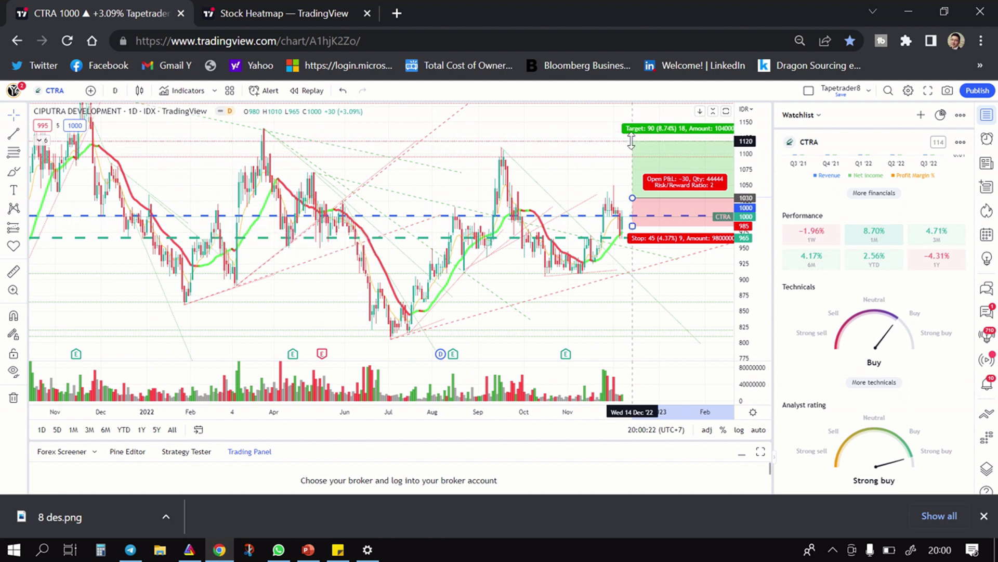
Move the CTRA setup's entry to 1015, starting on 09 Dec, for risk/reward 3.5
{"action": "left_click_drag", "start_coordinate": [495, 174], "coordinate": [290, 187]}
{"action": "left_click", "coordinate": [496, 204]}
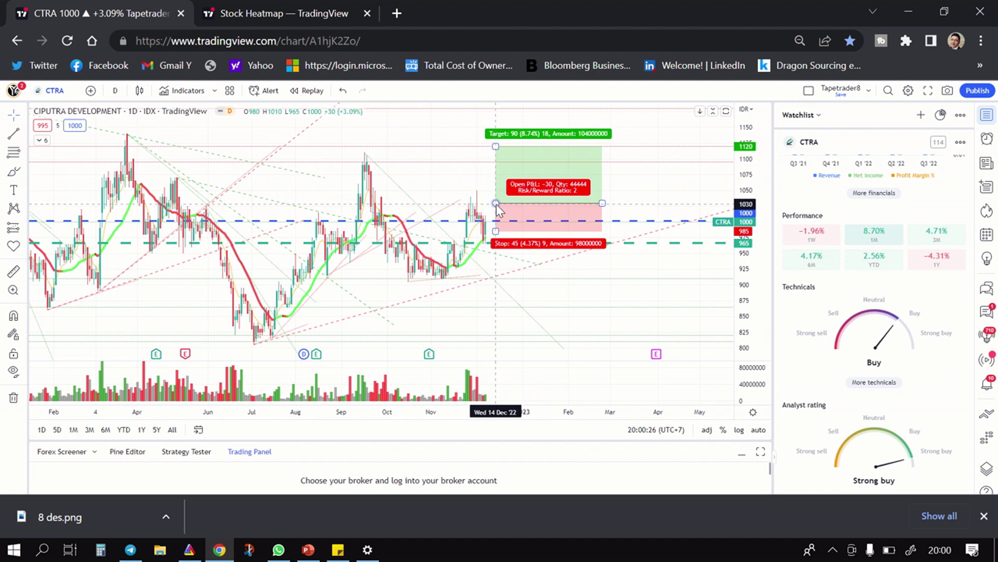
{"action": "left_click_drag", "start_coordinate": [496, 204], "coordinate": [497, 210]}
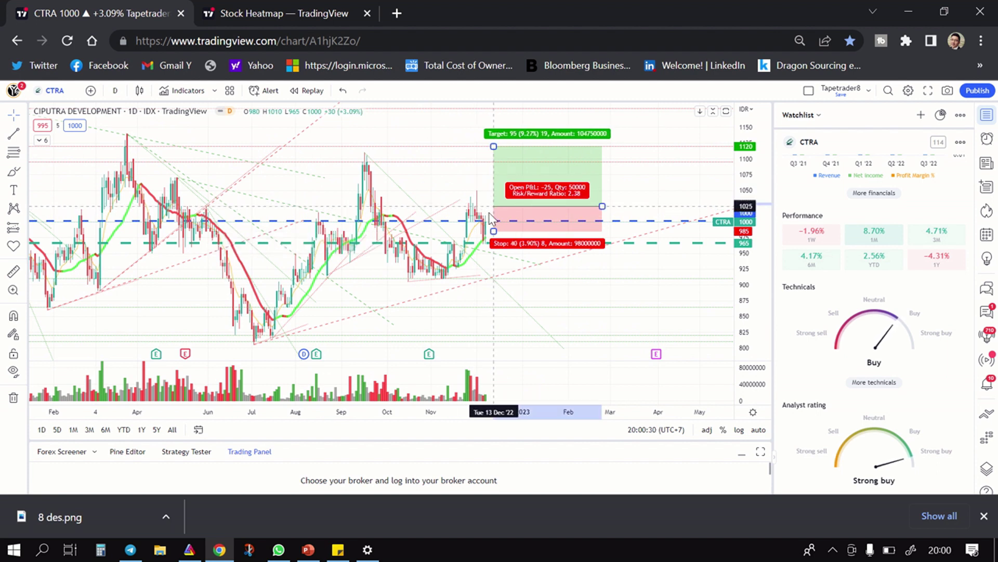
{"action": "left_click_drag", "start_coordinate": [495, 208], "coordinate": [491, 213]}
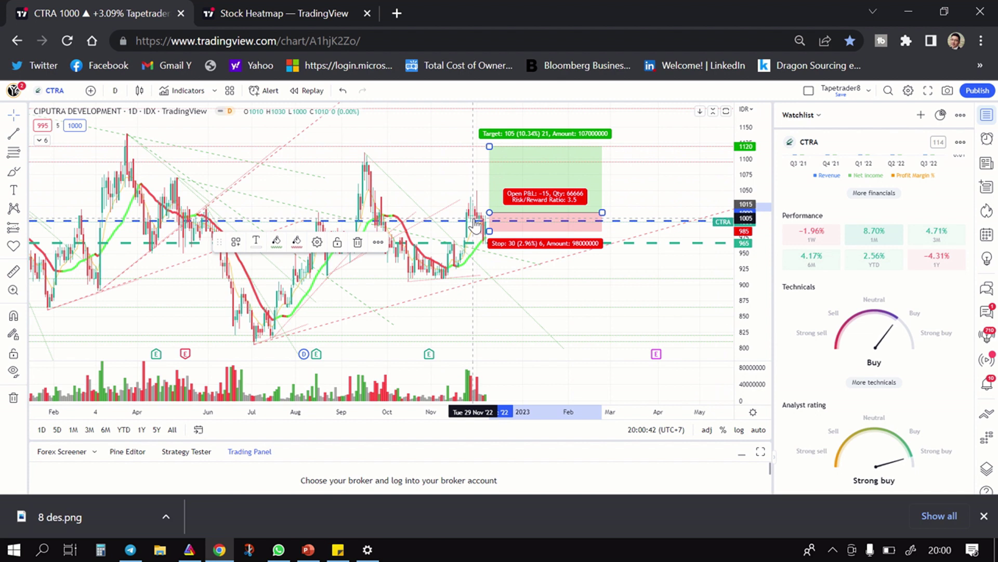
{"action": "scroll", "coordinate": [477, 201], "scroll_direction": "down", "scroll_amount": 2}
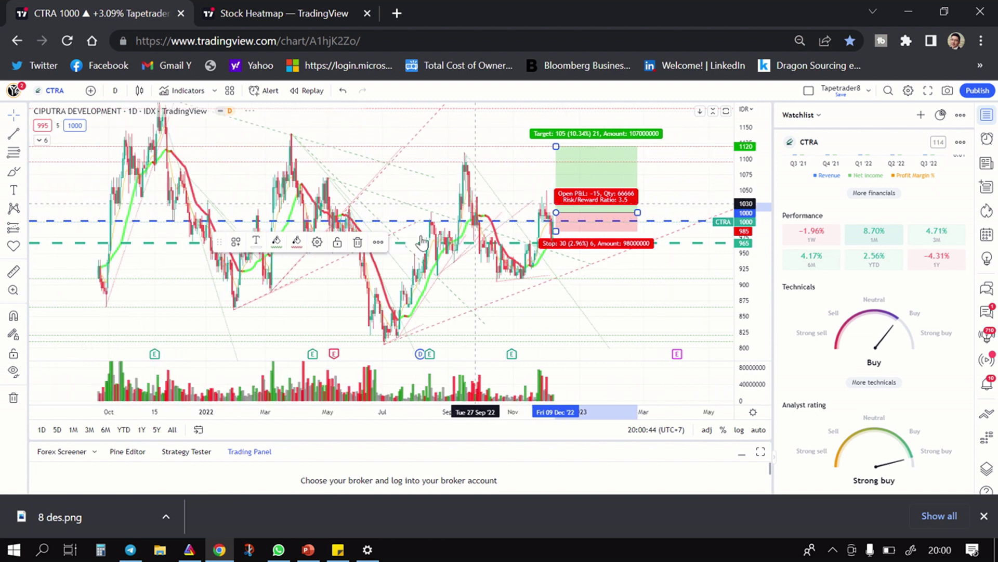
{"action": "left_click", "coordinate": [338, 552]}
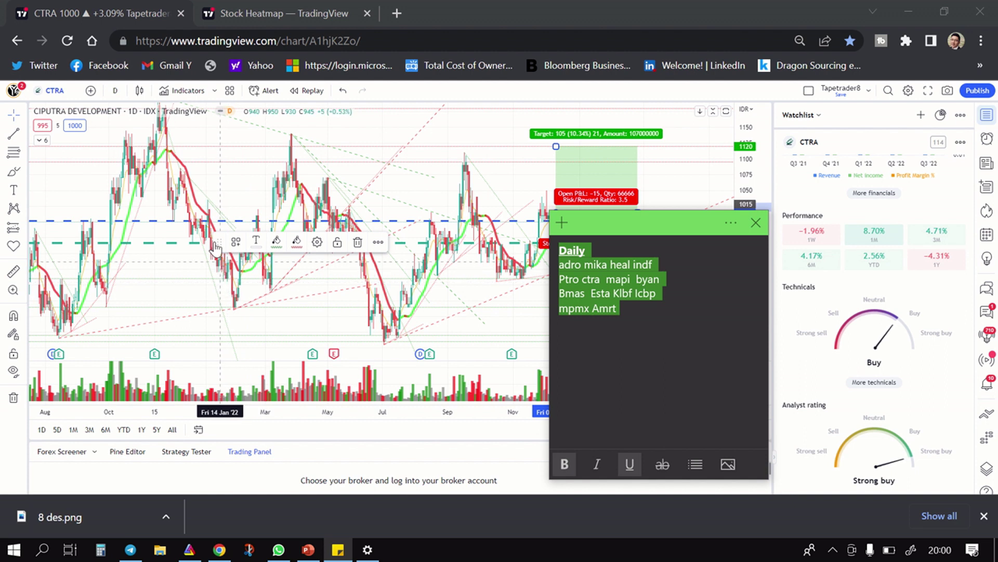
Switch the chart to Mitra Adiperkasa (MAPI), pan to recent prices, and reopen the Daily ticker note
{"action": "left_click", "coordinate": [54, 90]}
{"action": "type", "text": "M"}
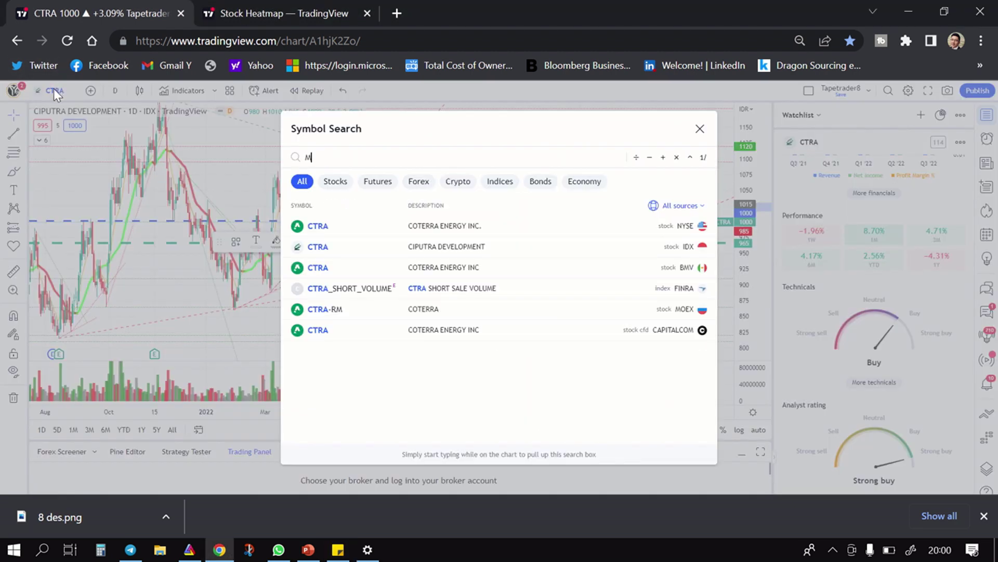
{"action": "type", "text": "API"}
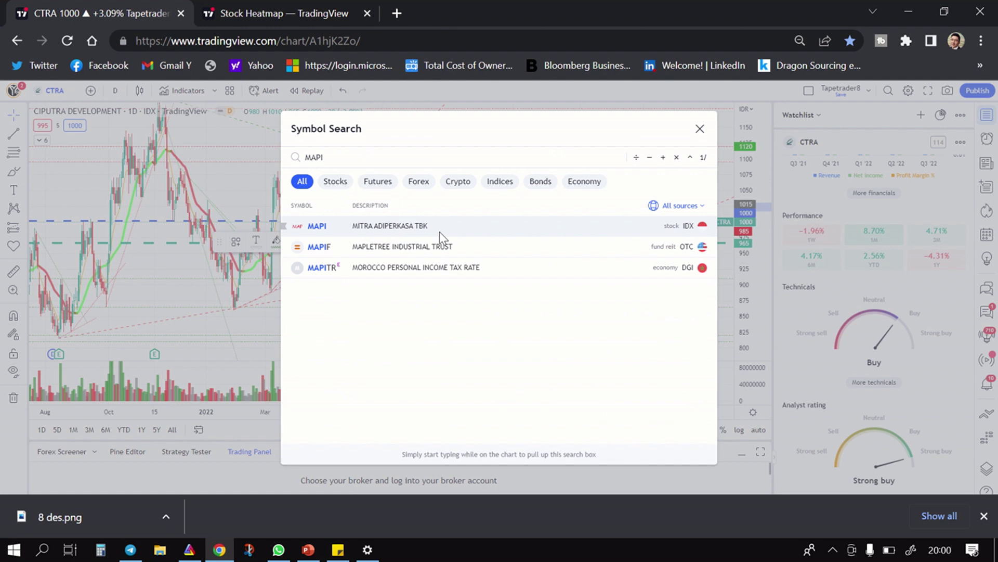
{"action": "left_click", "coordinate": [442, 230]}
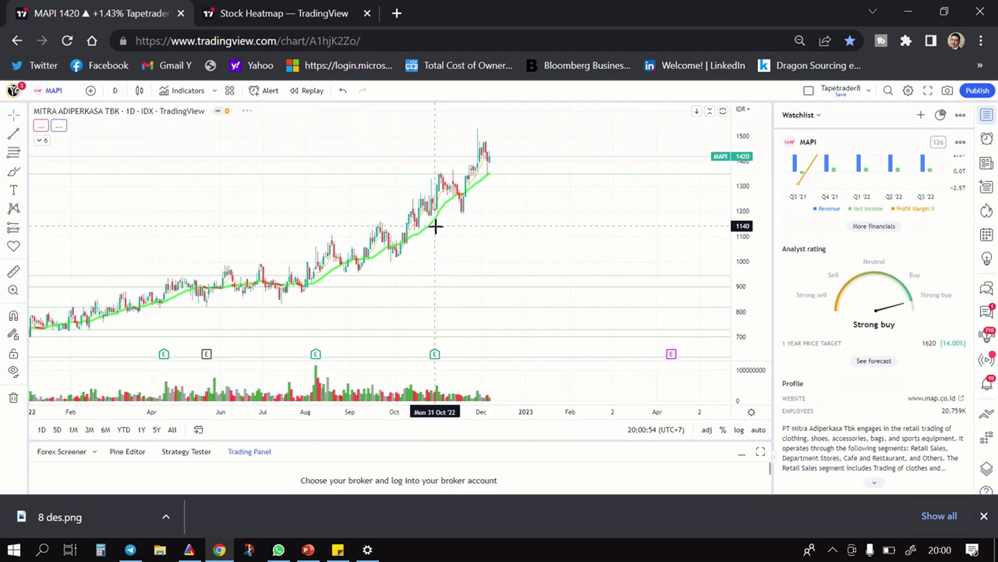
{"action": "scroll", "coordinate": [436, 226], "scroll_direction": "down", "scroll_amount": 5}
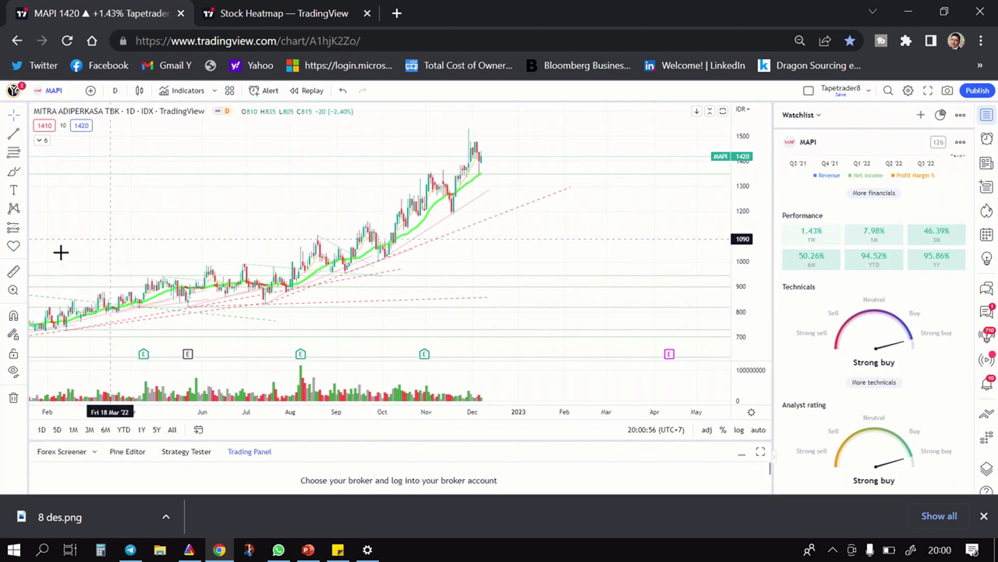
{"action": "scroll", "coordinate": [457, 182], "scroll_direction": "up", "scroll_amount": 2}
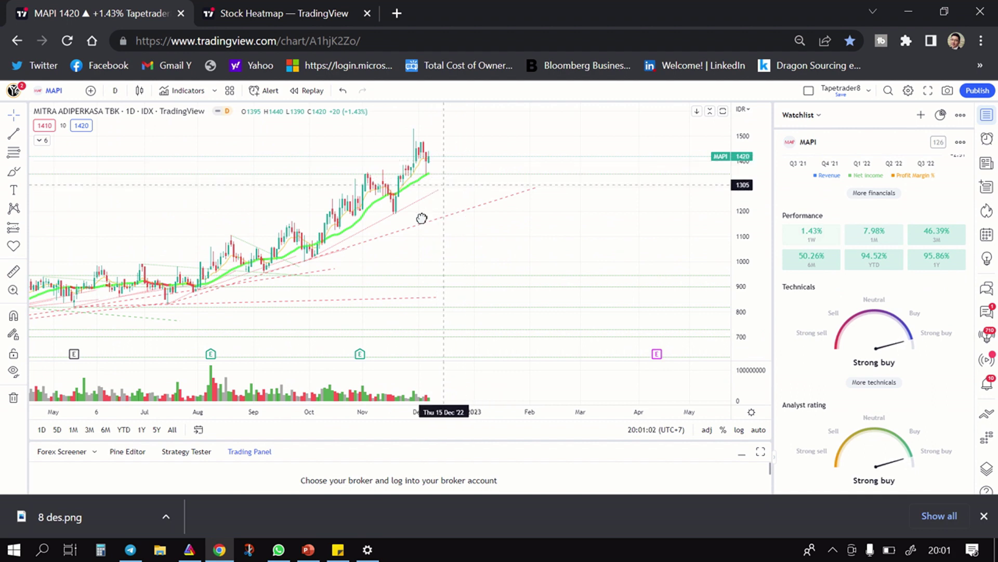
{"action": "left_click_drag", "start_coordinate": [447, 178], "coordinate": [425, 203]}
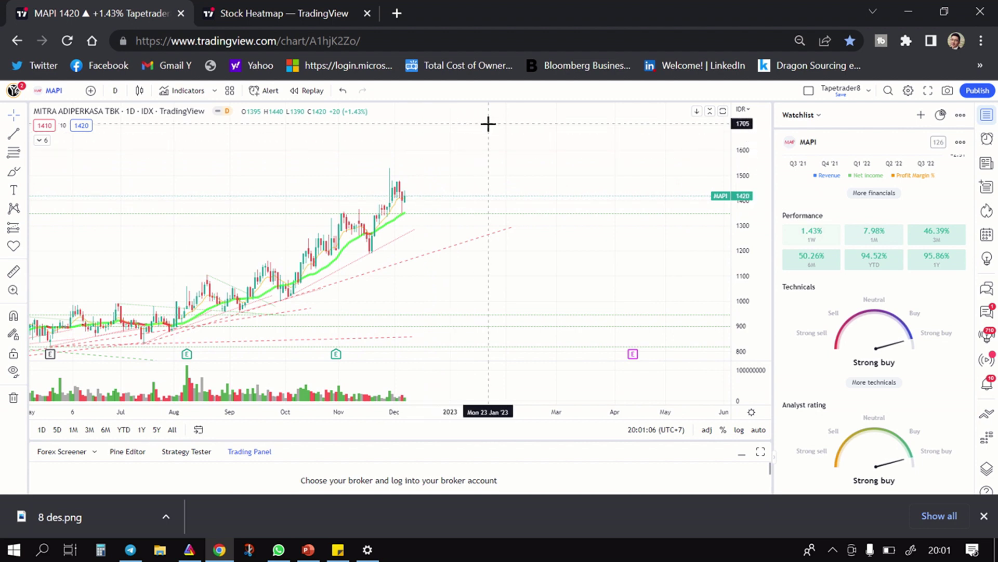
{"action": "left_click", "coordinate": [337, 544]}
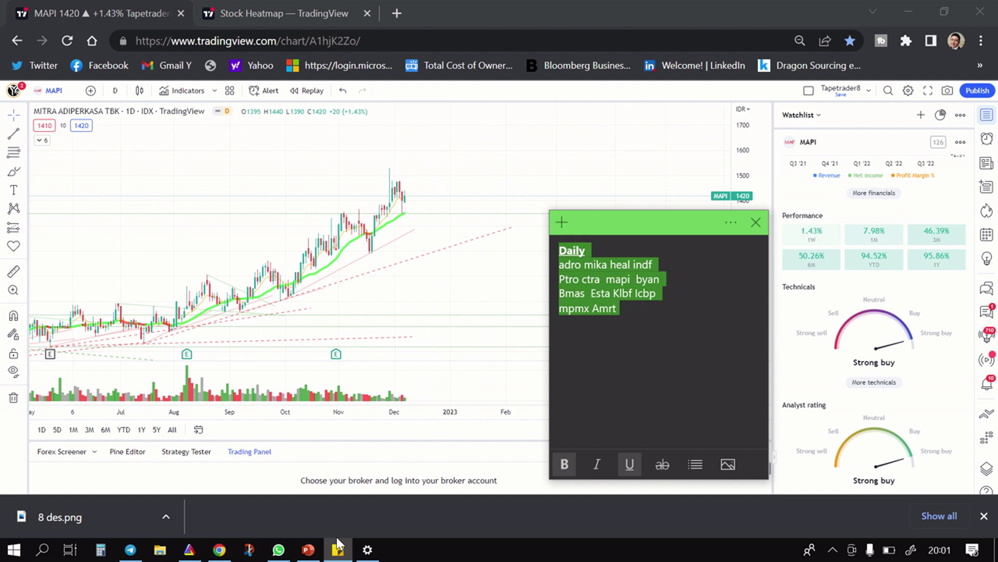
Load Bank Maspion Indonesia (BMAS) and widen its price range to 500–1600
{"action": "left_click", "coordinate": [52, 92]}
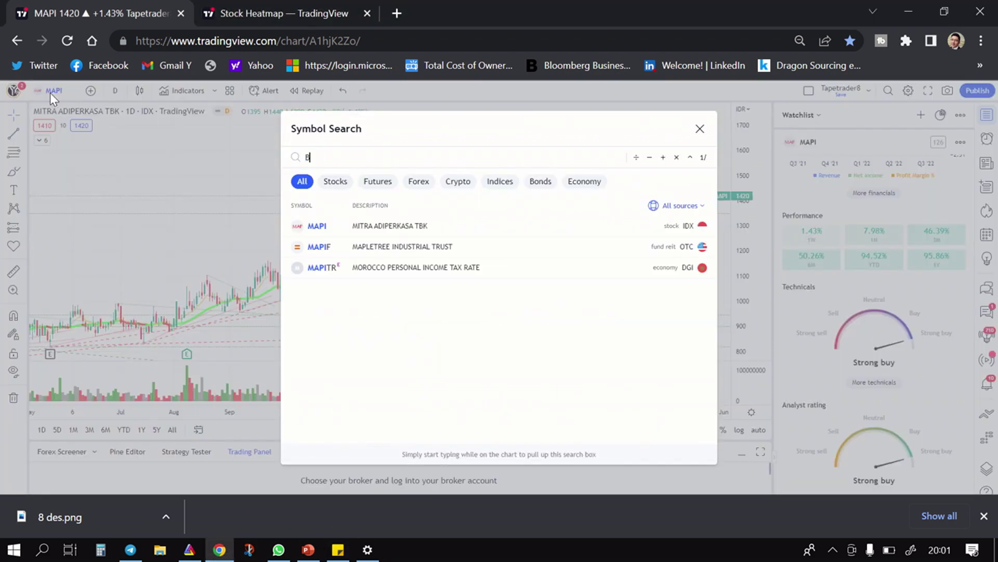
{"action": "type", "text": "BMRI"}
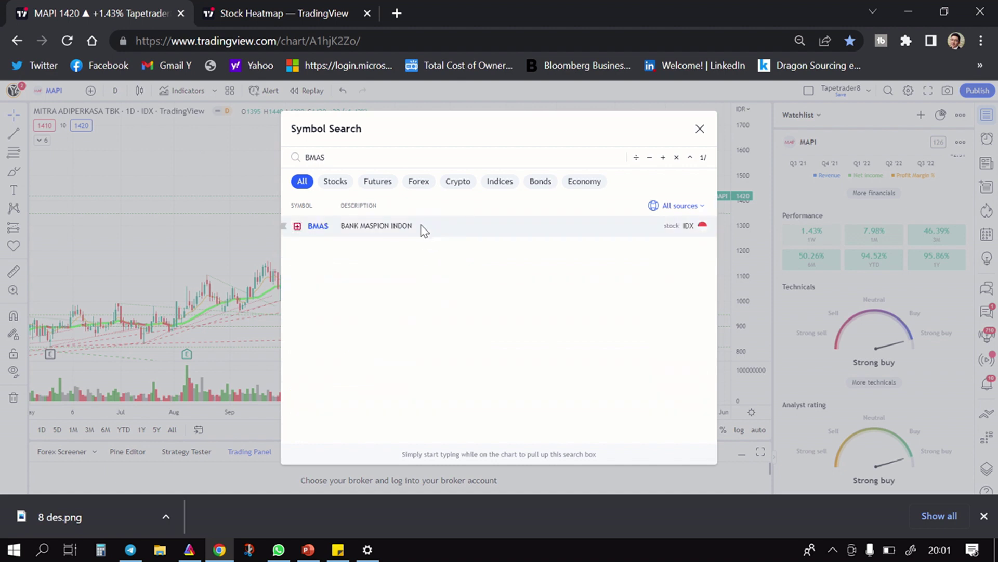
{"action": "left_click", "coordinate": [419, 227]}
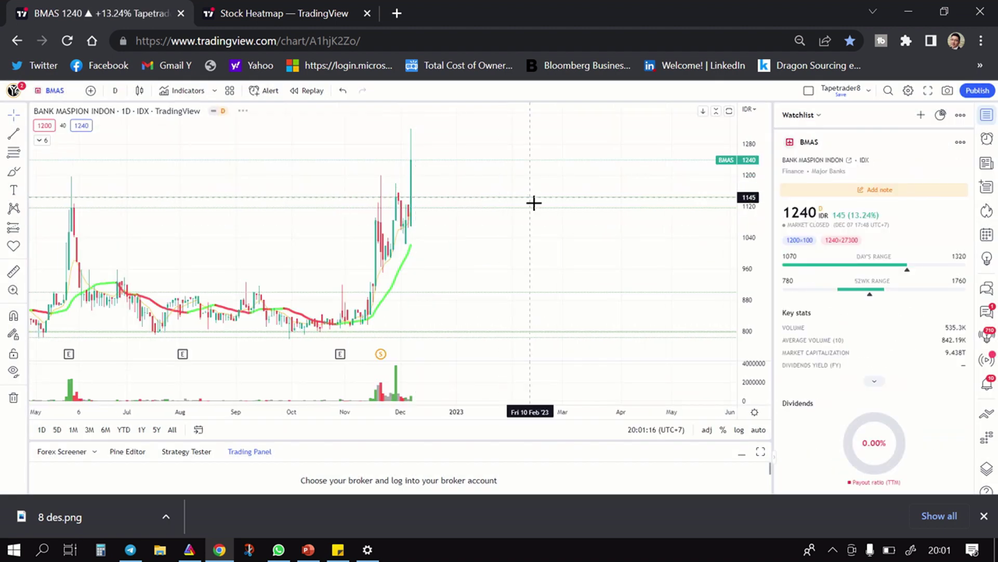
{"action": "scroll", "coordinate": [522, 215], "scroll_direction": "down", "scroll_amount": 5}
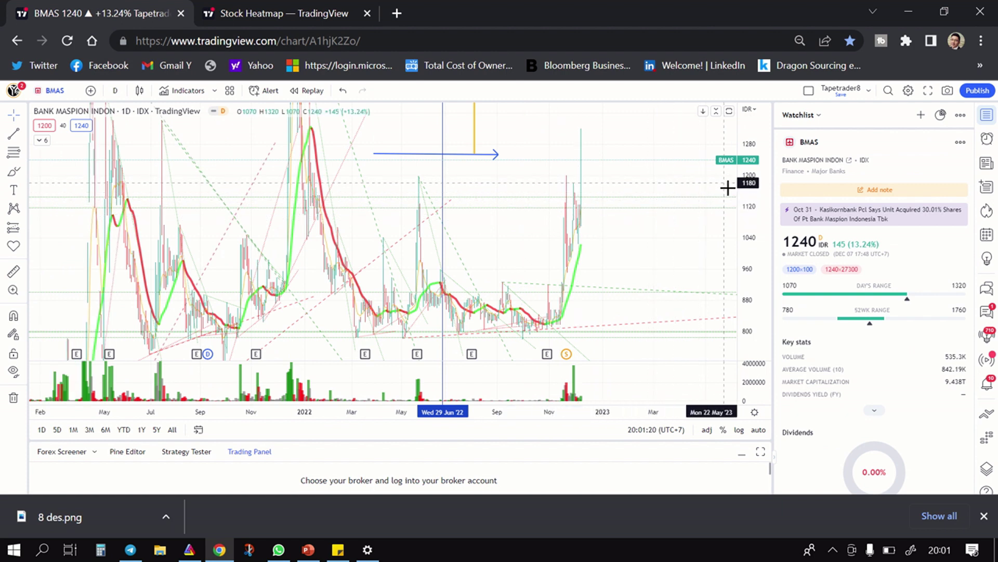
{"action": "left_click_drag", "start_coordinate": [739, 209], "coordinate": [698, 307]}
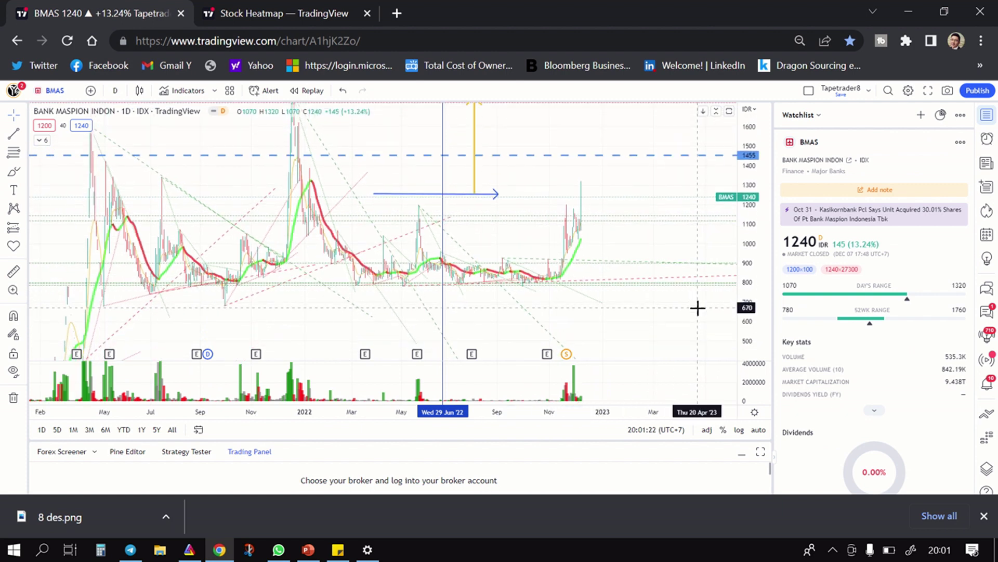
Zoom and pan to recentre the BMAS candles, then check the Daily ticker note
{"action": "scroll", "coordinate": [624, 270], "scroll_direction": "up", "scroll_amount": 1}
{"action": "scroll", "coordinate": [624, 271], "scroll_direction": "up", "scroll_amount": 3}
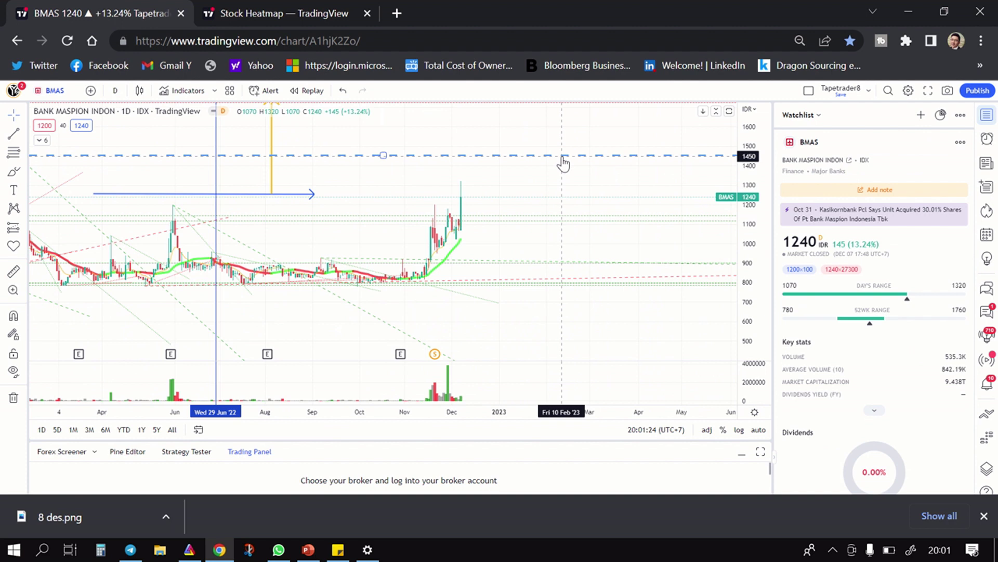
{"action": "scroll", "coordinate": [561, 159], "scroll_direction": "down", "scroll_amount": 4}
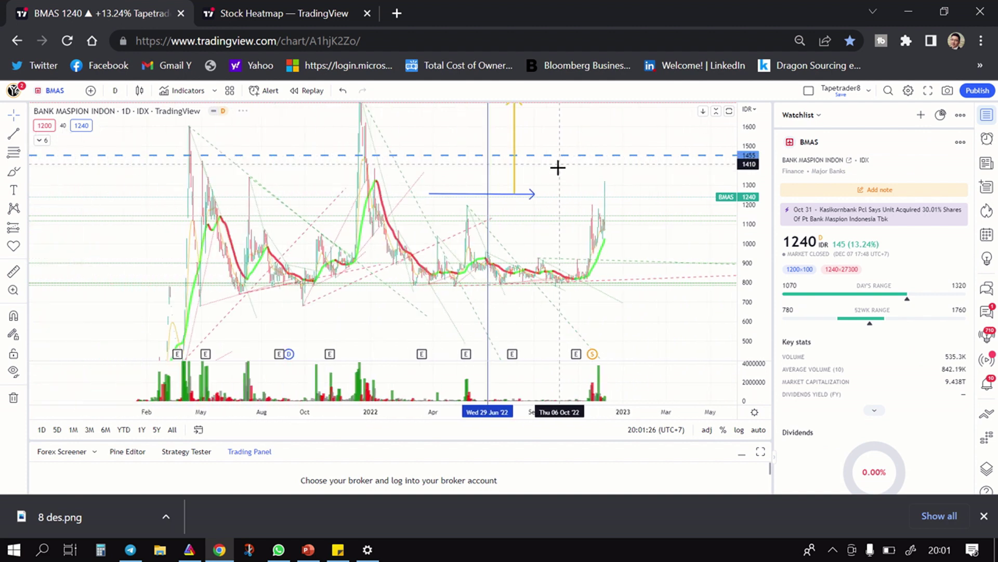
{"action": "left_click_drag", "start_coordinate": [690, 233], "coordinate": [602, 279]}
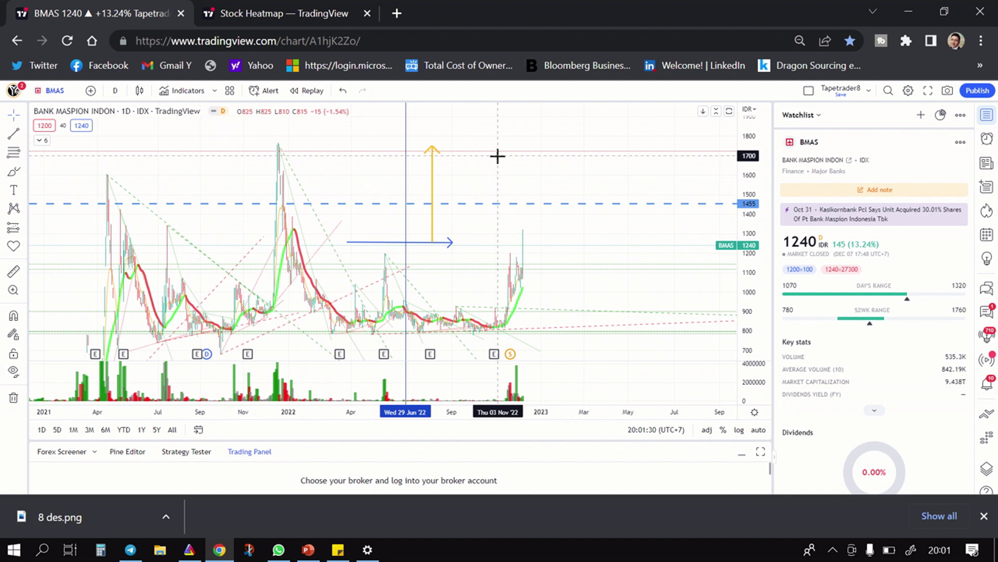
{"action": "scroll", "coordinate": [510, 249], "scroll_direction": "up", "scroll_amount": 2}
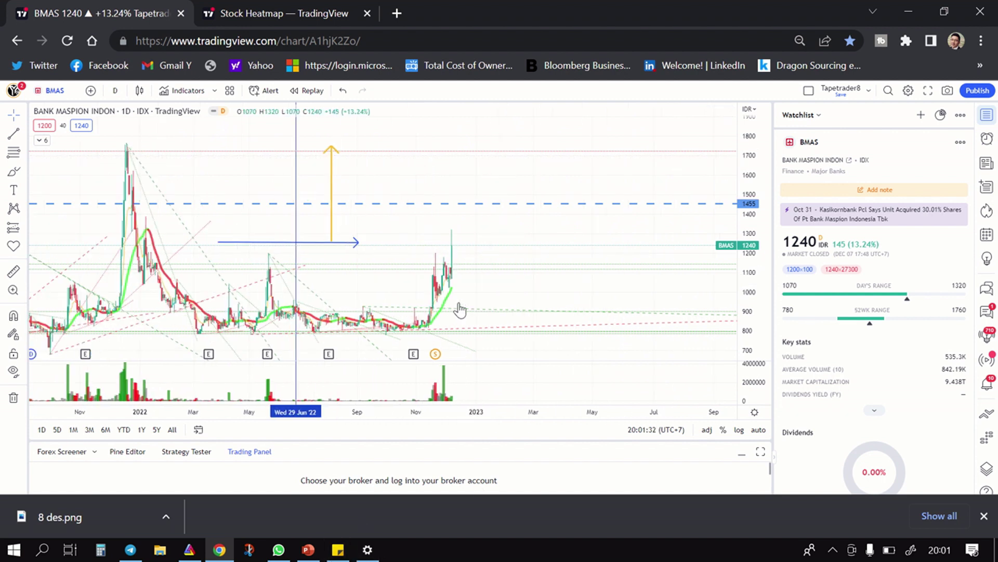
{"action": "scroll", "coordinate": [383, 279], "scroll_direction": "up", "scroll_amount": 3}
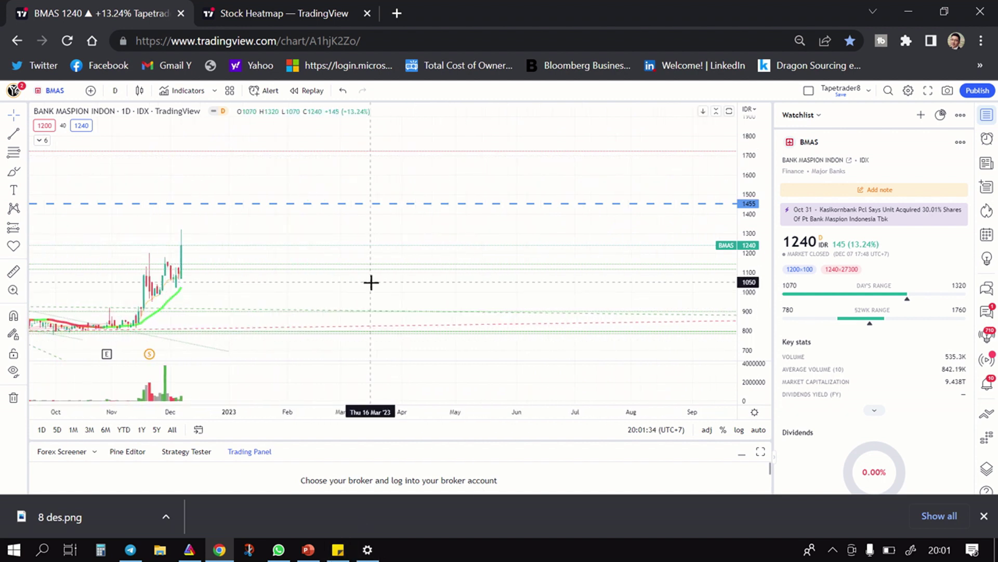
{"action": "left_click", "coordinate": [337, 552]}
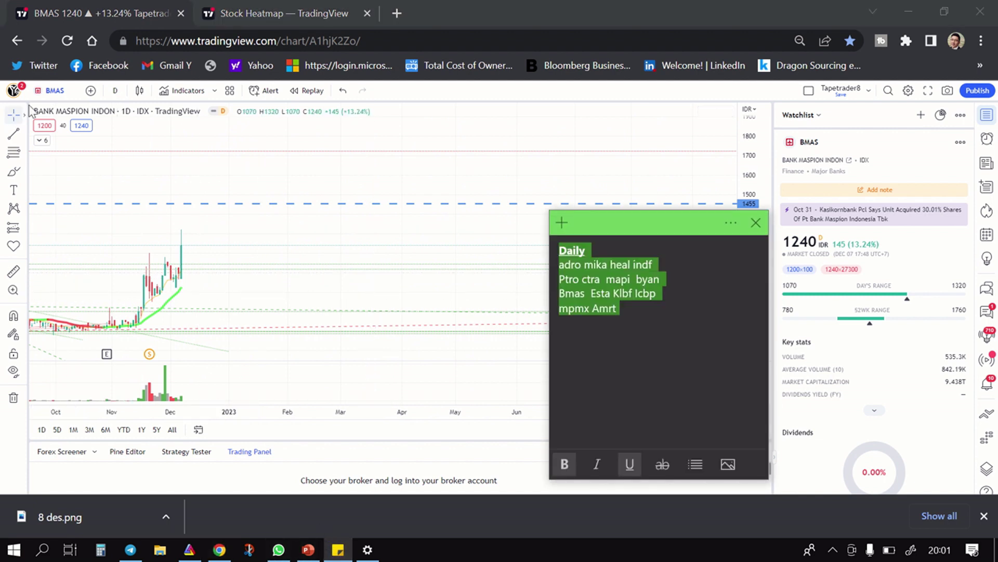
{"action": "left_click", "coordinate": [55, 91]}
Load Esta Multi Usaha (ESTA), compress its price scale to 20–220, and check the ticker note
{"action": "type", "text": "ESTA"}
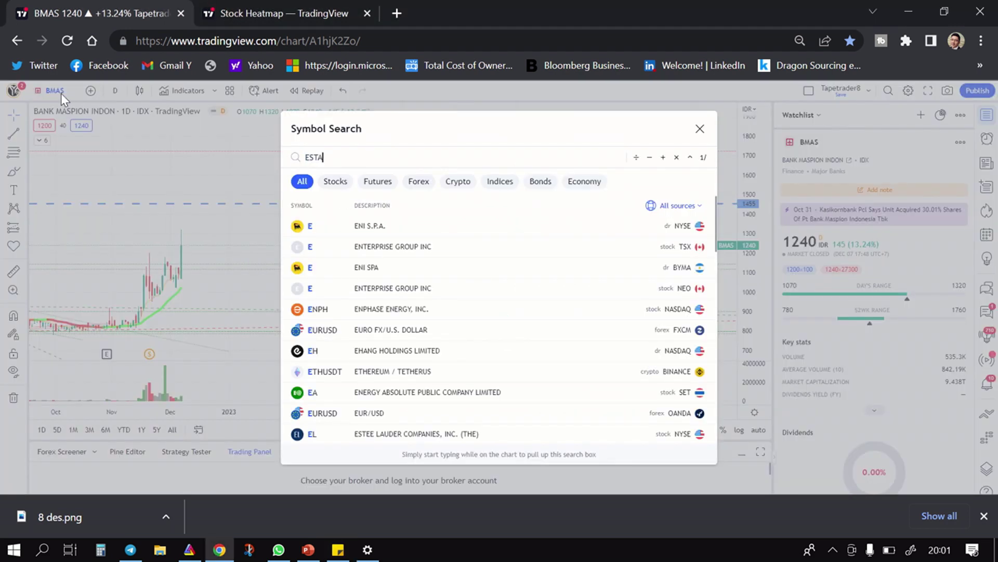
{"action": "left_click", "coordinate": [404, 224]}
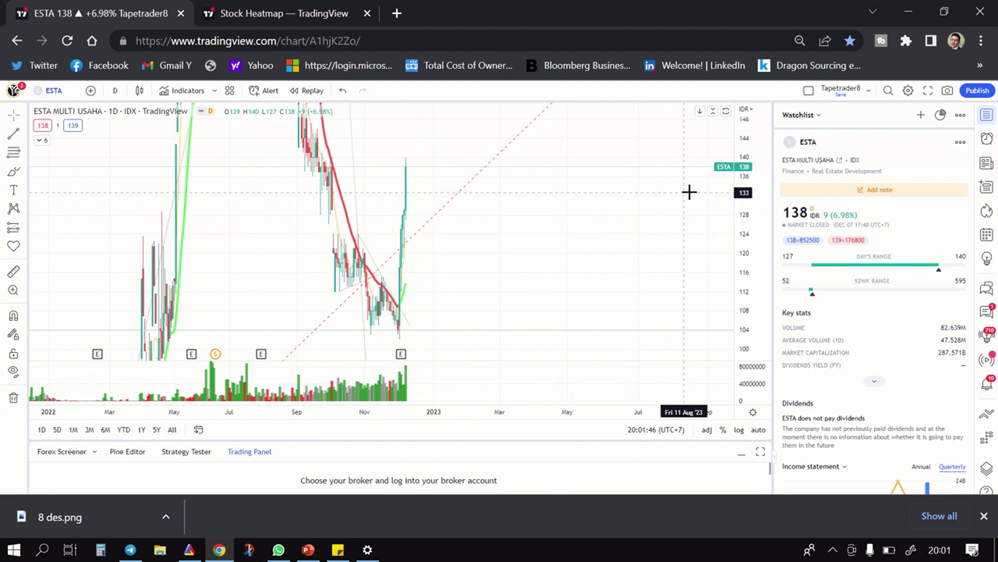
{"action": "left_click_drag", "start_coordinate": [747, 209], "coordinate": [735, 357]}
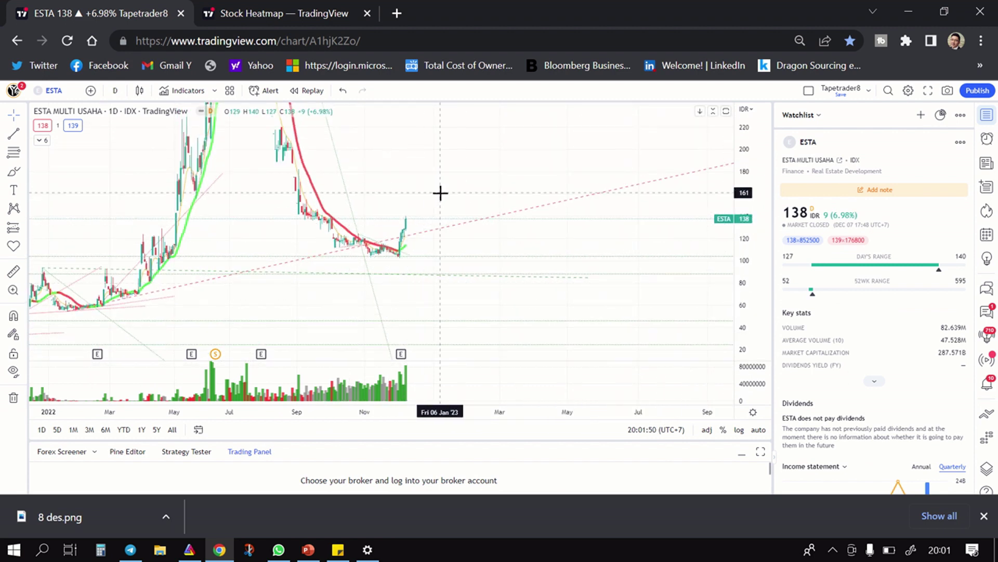
{"action": "left_click", "coordinate": [338, 550]}
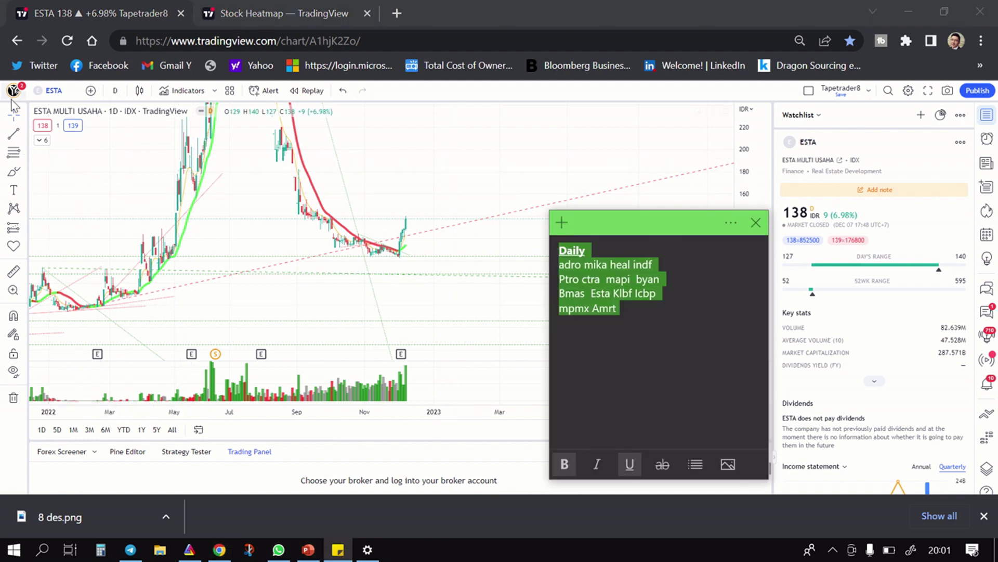
{"action": "left_click", "coordinate": [54, 91]}
Load Indofood CBP (ICBP) and zoom and pan onto its recent months of candles
{"action": "type", "text": "I"}
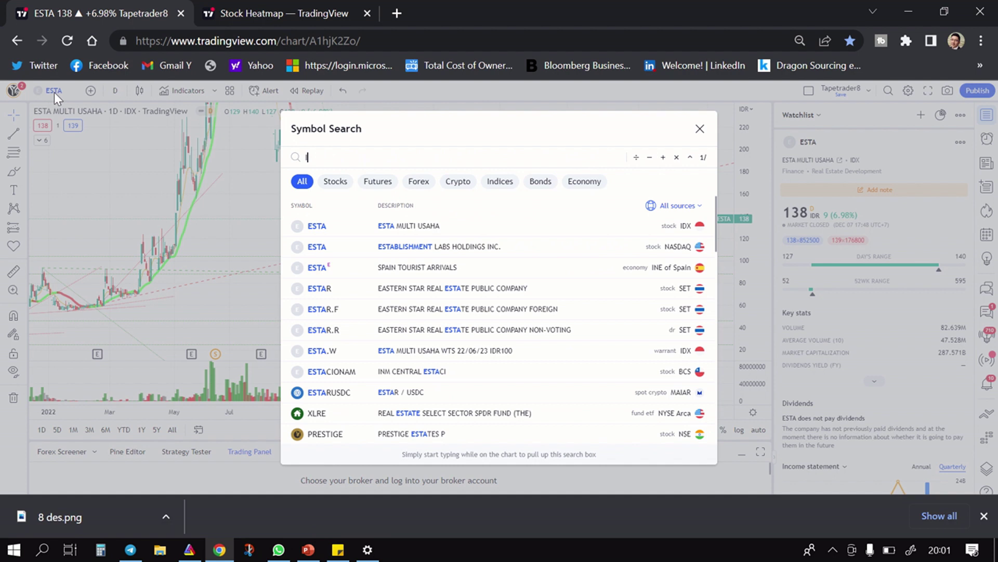
{"action": "type", "text": "CBP"}
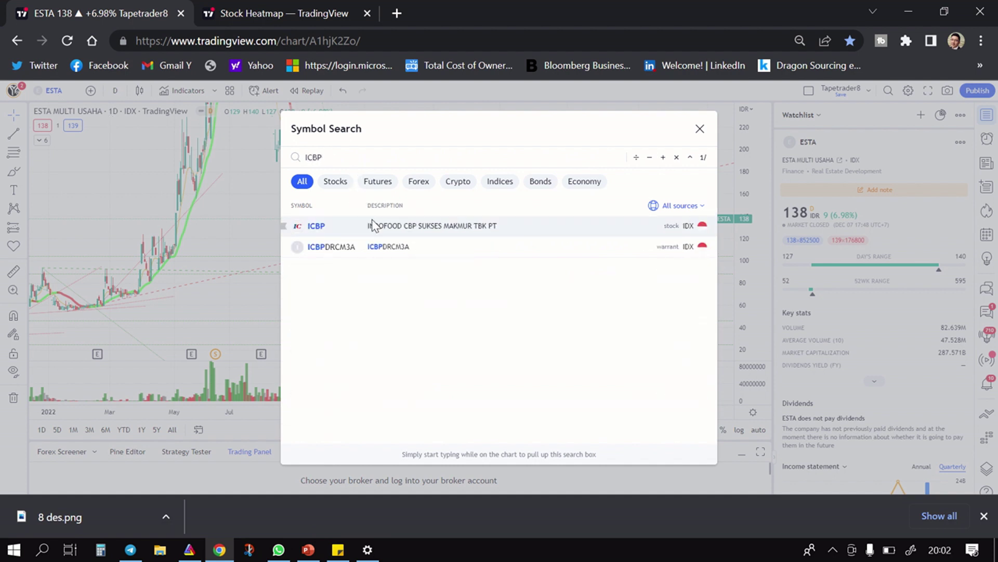
{"action": "left_click", "coordinate": [372, 226]}
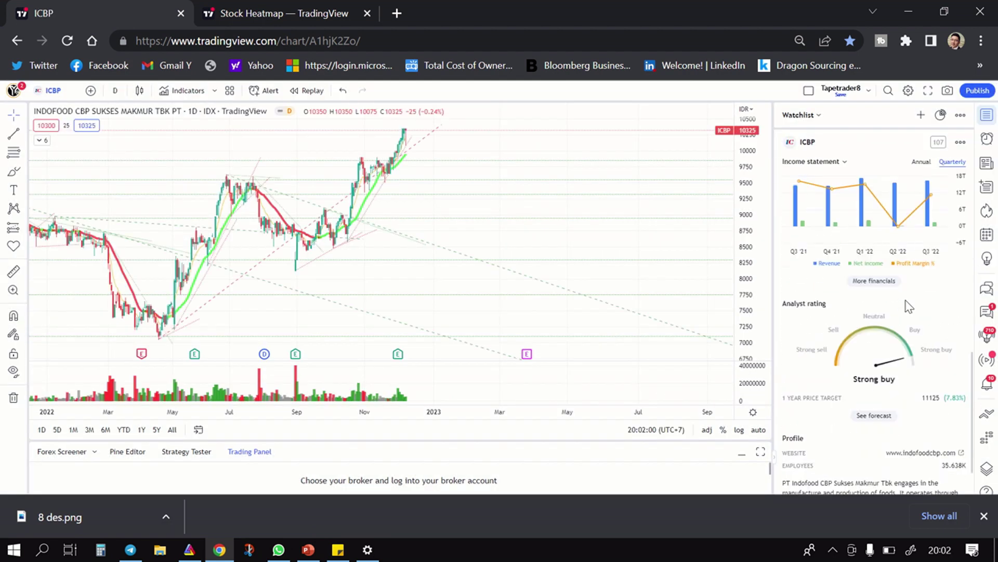
{"action": "scroll", "coordinate": [904, 299], "scroll_direction": "up", "scroll_amount": 2}
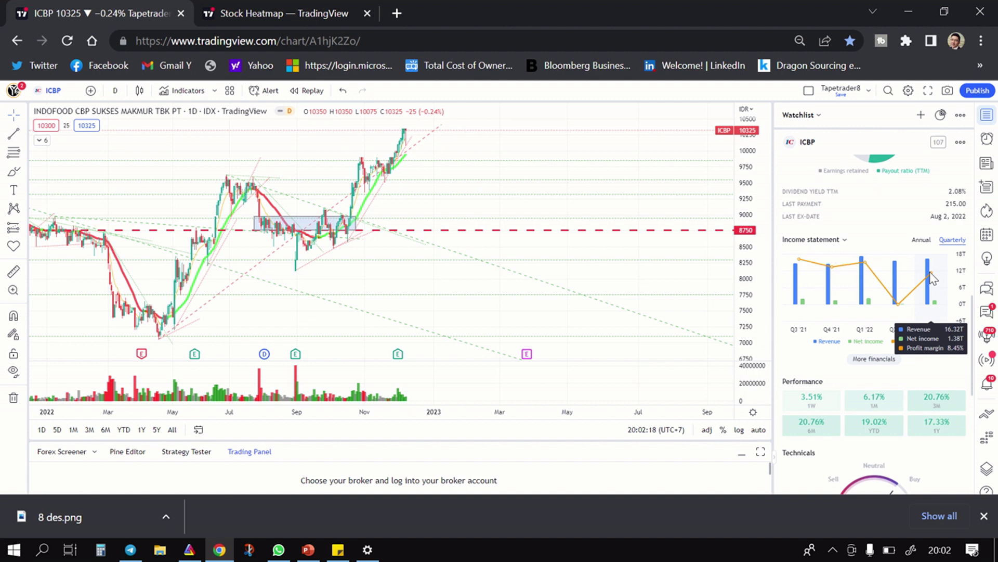
{"action": "left_click_drag", "start_coordinate": [643, 279], "coordinate": [534, 249]}
{"action": "scroll", "coordinate": [534, 249], "scroll_direction": "down", "scroll_amount": 5}
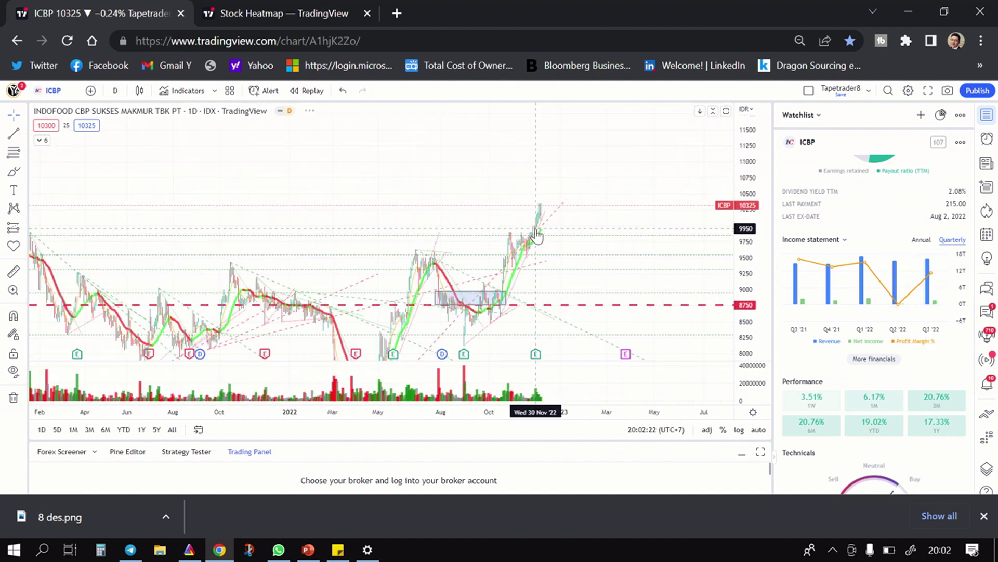
{"action": "scroll", "coordinate": [345, 172], "scroll_direction": "down", "scroll_amount": 3}
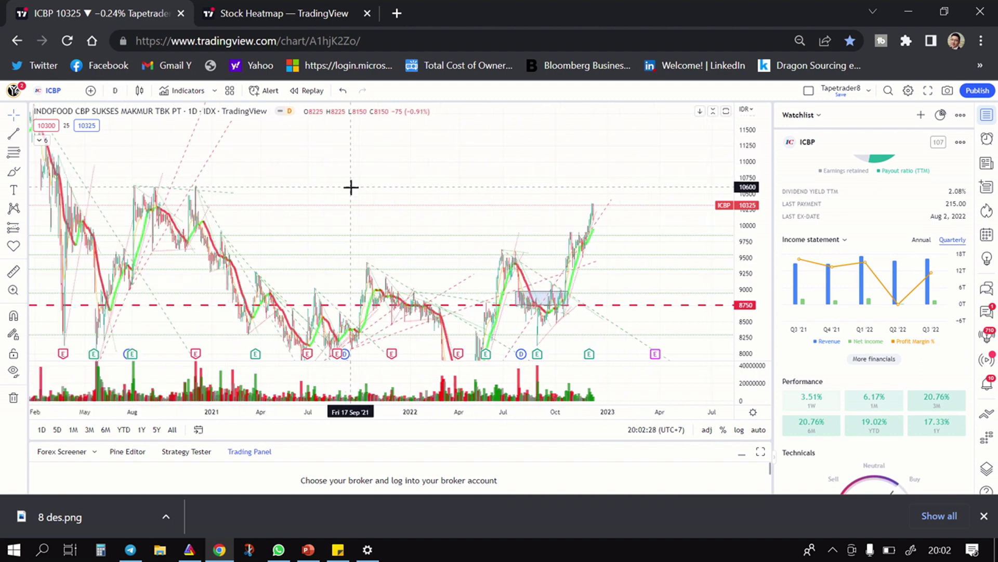
{"action": "scroll", "coordinate": [288, 172], "scroll_direction": "down", "scroll_amount": 3}
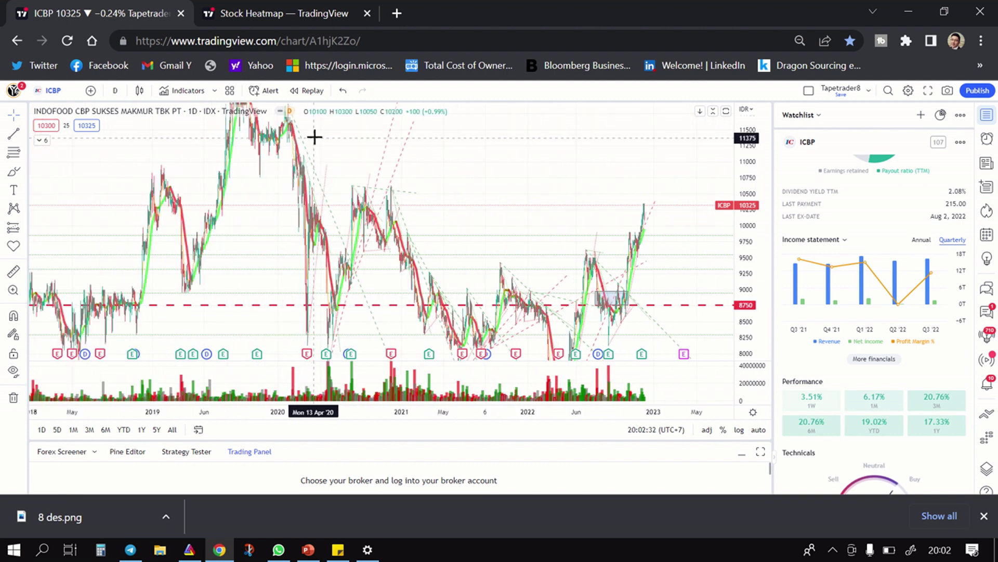
{"action": "scroll", "coordinate": [322, 143], "scroll_direction": "up", "scroll_amount": 5}
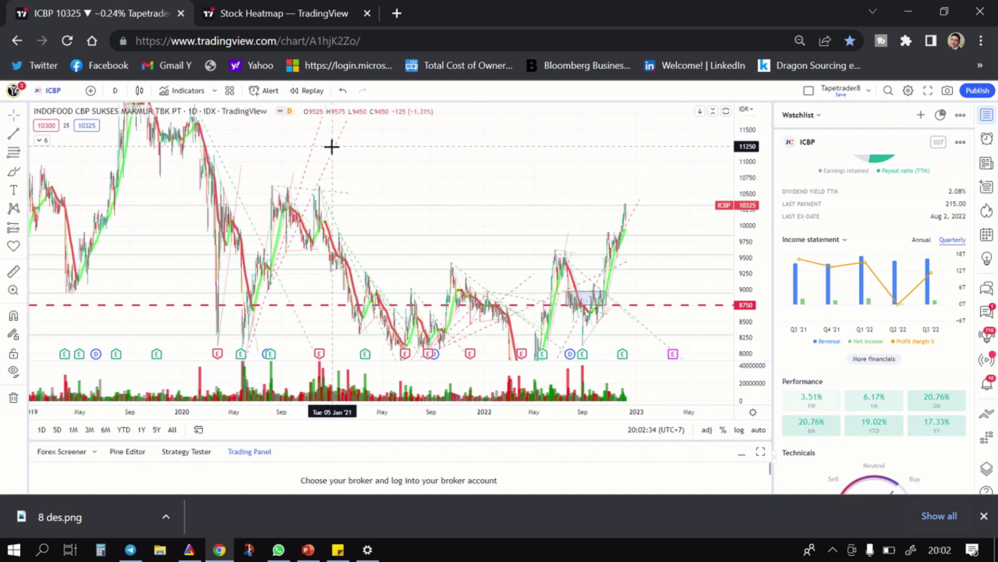
{"action": "scroll", "coordinate": [328, 149], "scroll_direction": "up", "scroll_amount": 5}
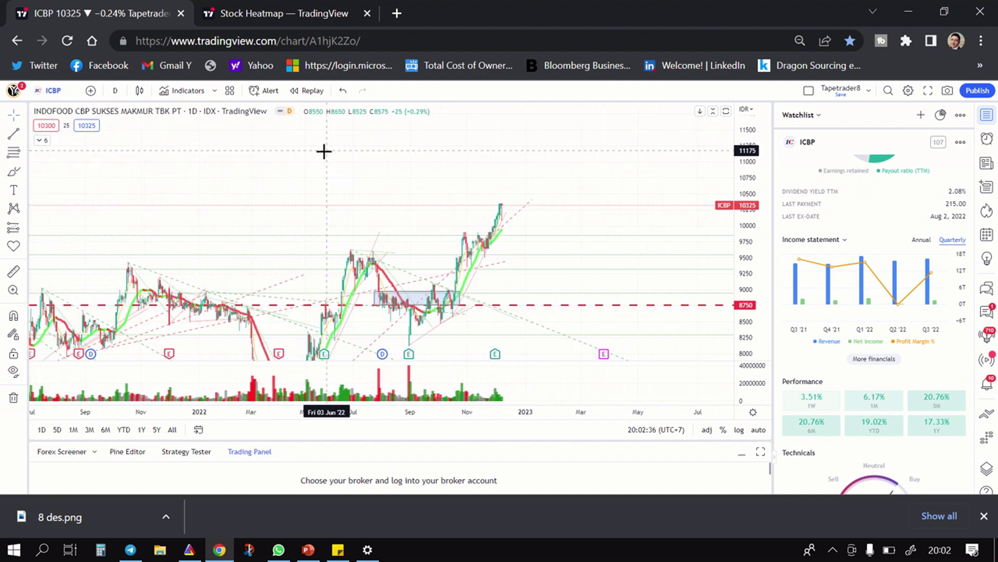
{"action": "scroll", "coordinate": [322, 152], "scroll_direction": "down", "scroll_amount": 8}
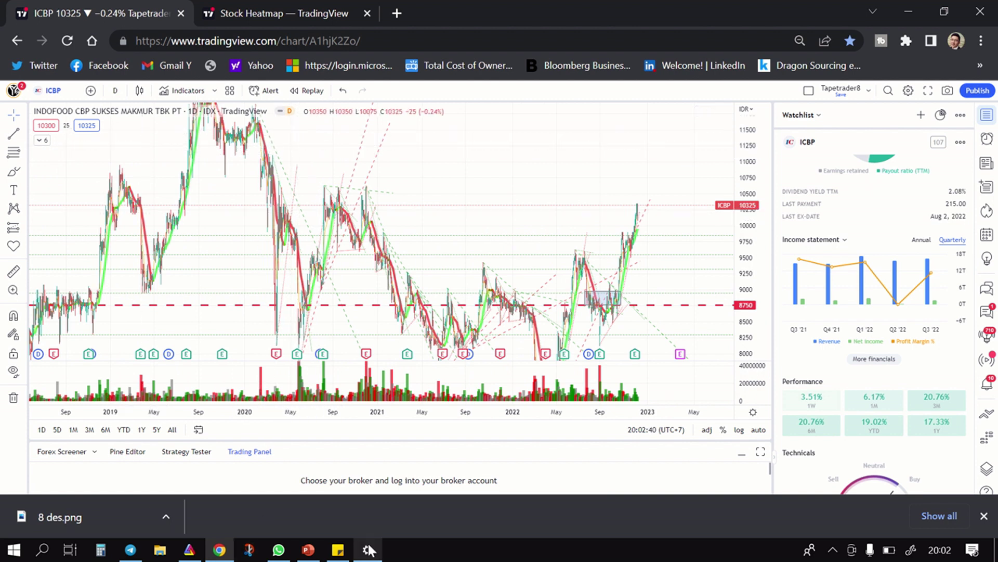
Consult the stock-list note to pick the next ticker after ICBP
{"action": "left_click", "coordinate": [340, 549]}
{"action": "left_click", "coordinate": [340, 549]}
{"action": "scroll", "coordinate": [435, 224], "scroll_direction": "up", "scroll_amount": 8}
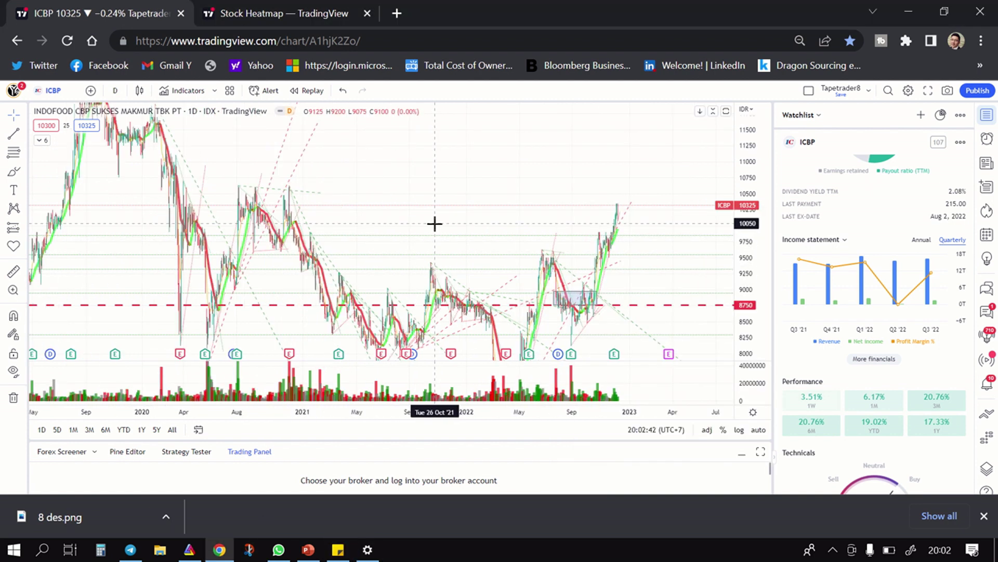
{"action": "scroll", "coordinate": [486, 229], "scroll_direction": "up", "scroll_amount": 3}
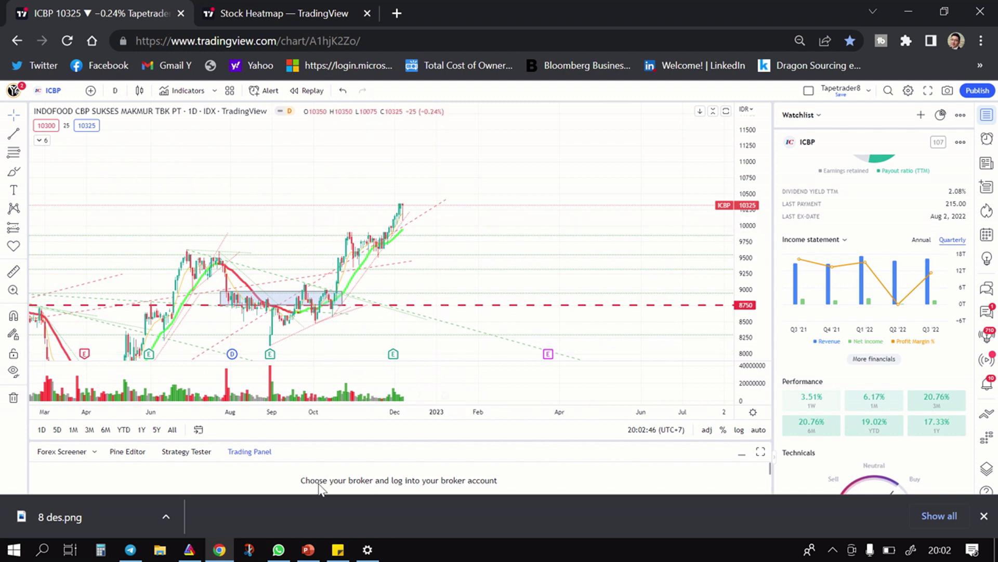
{"action": "left_click", "coordinate": [335, 547]}
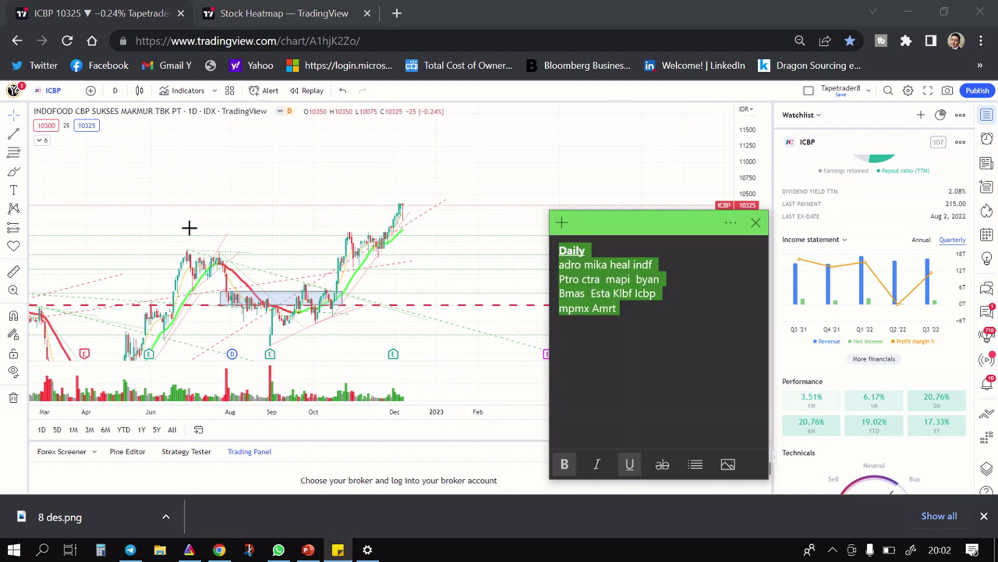
{"action": "left_click", "coordinate": [54, 91]}
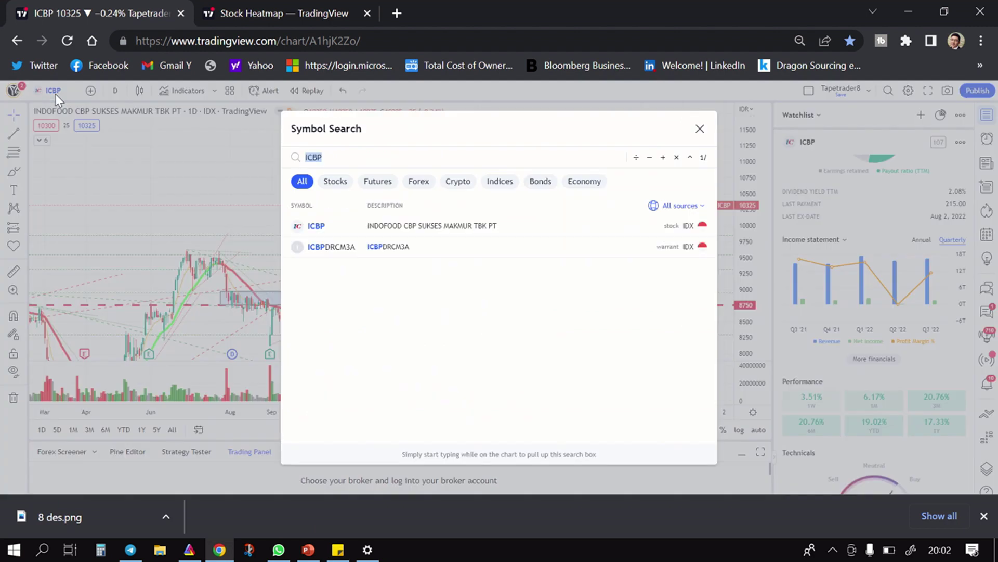
Switch the chart to Mitra Pinasthika Mustika (MPMX) and zoom out to show April–December
{"action": "type", "text": "MPM"}
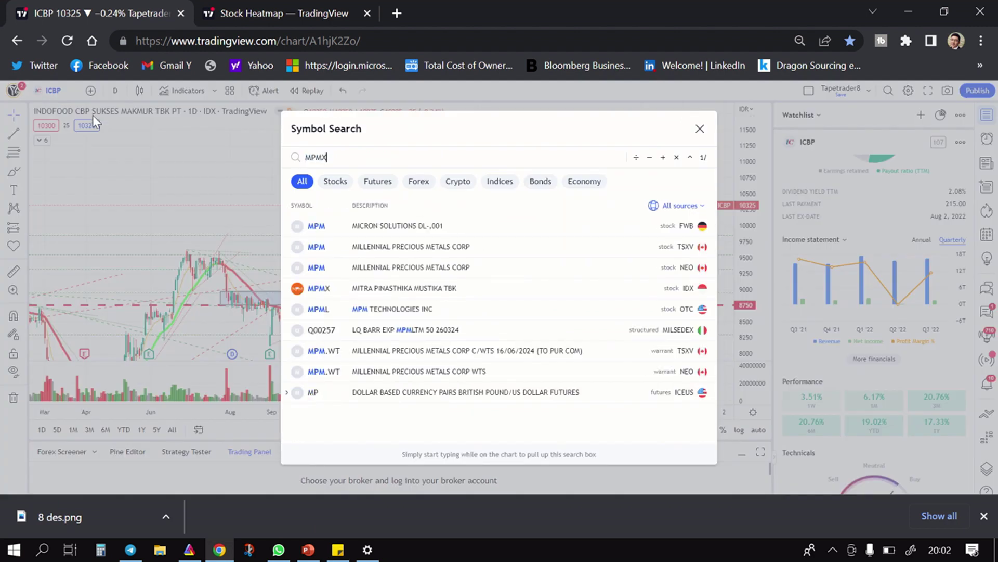
{"action": "type", "text": "X"}
{"action": "left_click", "coordinate": [446, 225]}
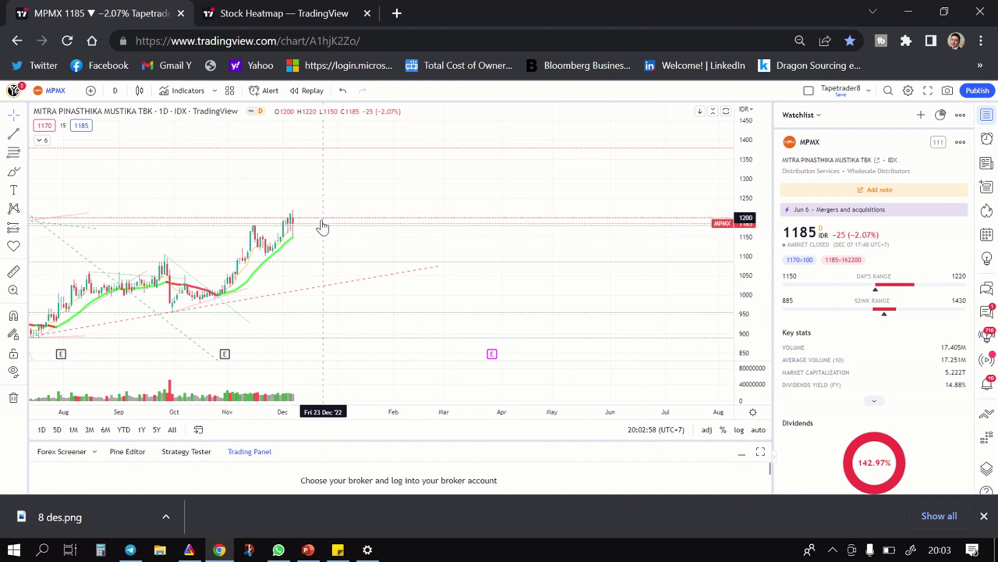
{"action": "scroll", "coordinate": [321, 221], "scroll_direction": "down", "scroll_amount": 3}
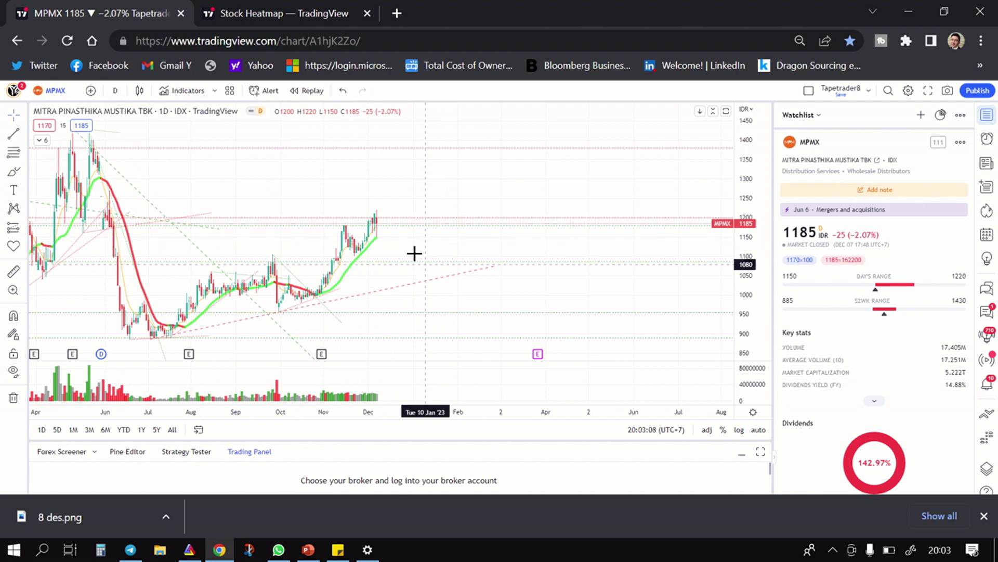
{"action": "left_click", "coordinate": [23, 229]}
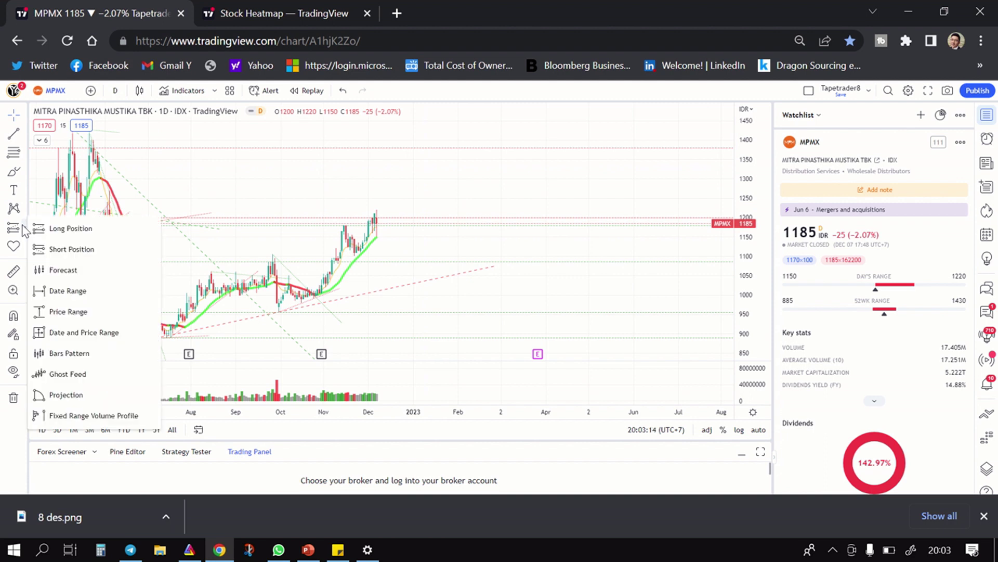
Draw a long position on MPMX: entry 1200, target 1385, stop 1135 (risk/reward 2.85)
{"action": "left_click", "coordinate": [134, 228]}
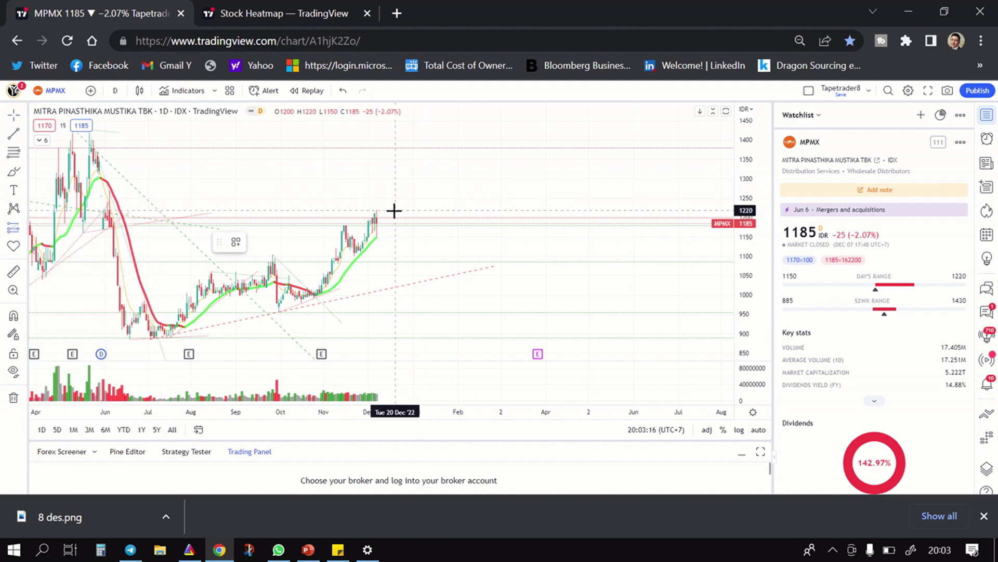
{"action": "left_click", "coordinate": [394, 211]}
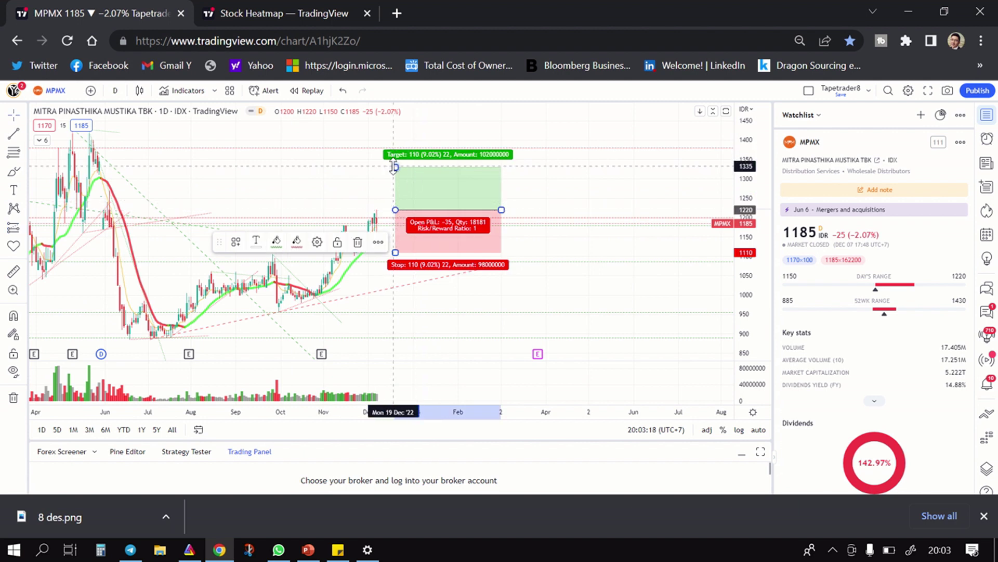
{"action": "mouse_move", "coordinate": [391, 156]}
{"action": "left_mouse_down"}
{"action": "mouse_move", "coordinate": [391, 134]}
{"action": "mouse_move", "coordinate": [391, 146]}
{"action": "left_mouse_up"}
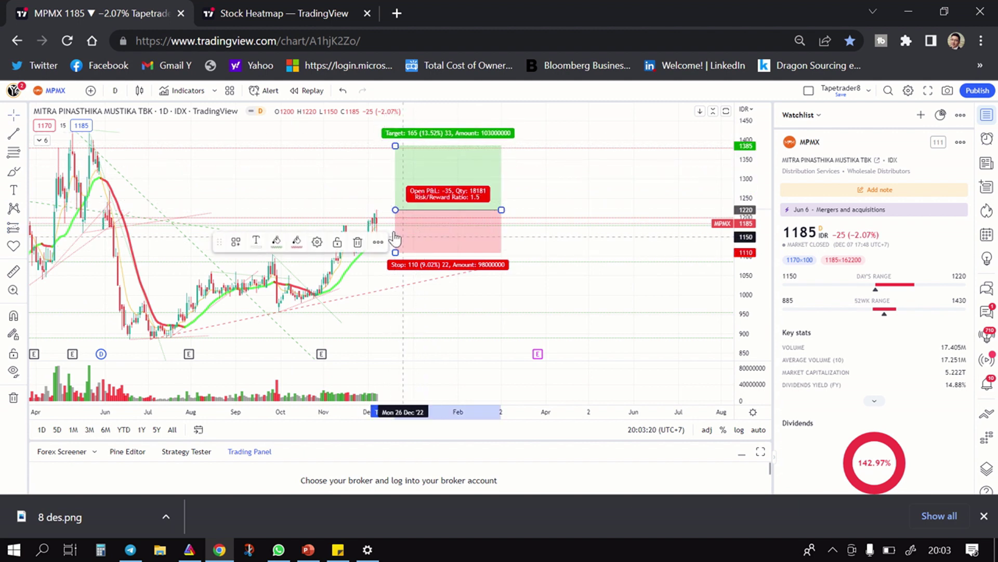
{"action": "left_click_drag", "start_coordinate": [394, 215], "coordinate": [391, 218]}
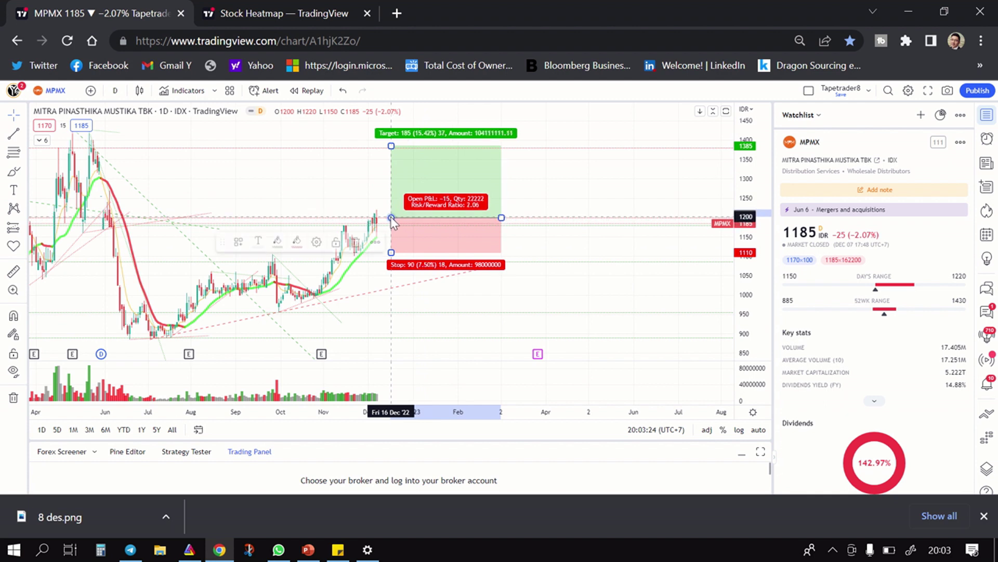
{"action": "left_click", "coordinate": [607, 248]}
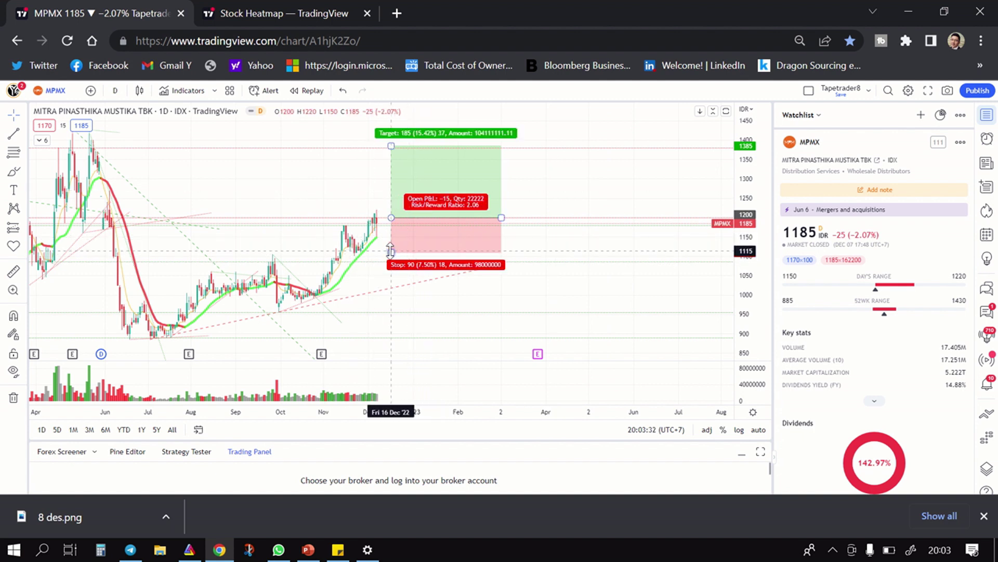
{"action": "left_click_drag", "start_coordinate": [390, 251], "coordinate": [391, 242]}
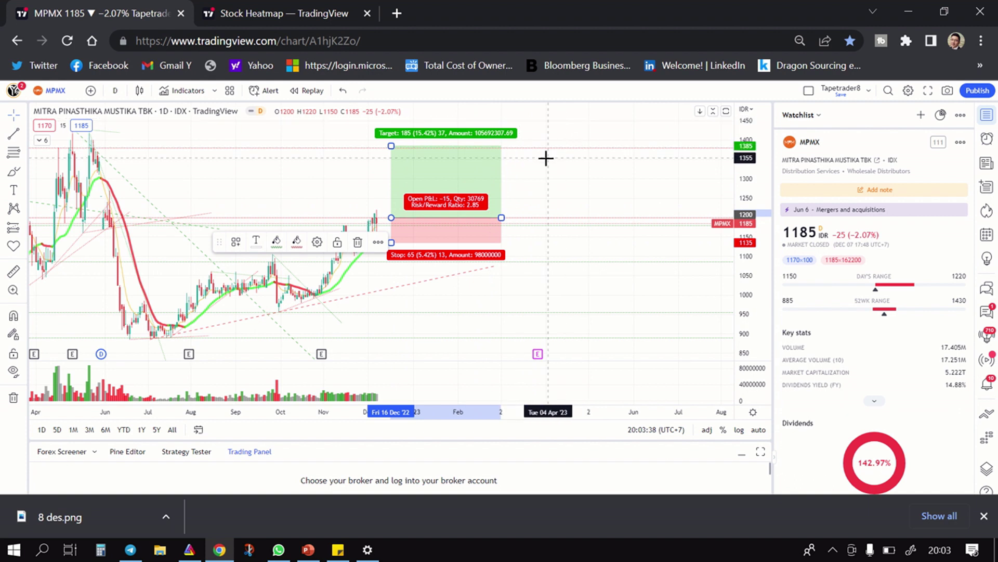
Zoom the MPMX view and check the stock-list note for the next ticker
{"action": "scroll", "coordinate": [546, 156], "scroll_direction": "up", "scroll_amount": 1}
{"action": "scroll", "coordinate": [47, 170], "scroll_direction": "down", "scroll_amount": 4}
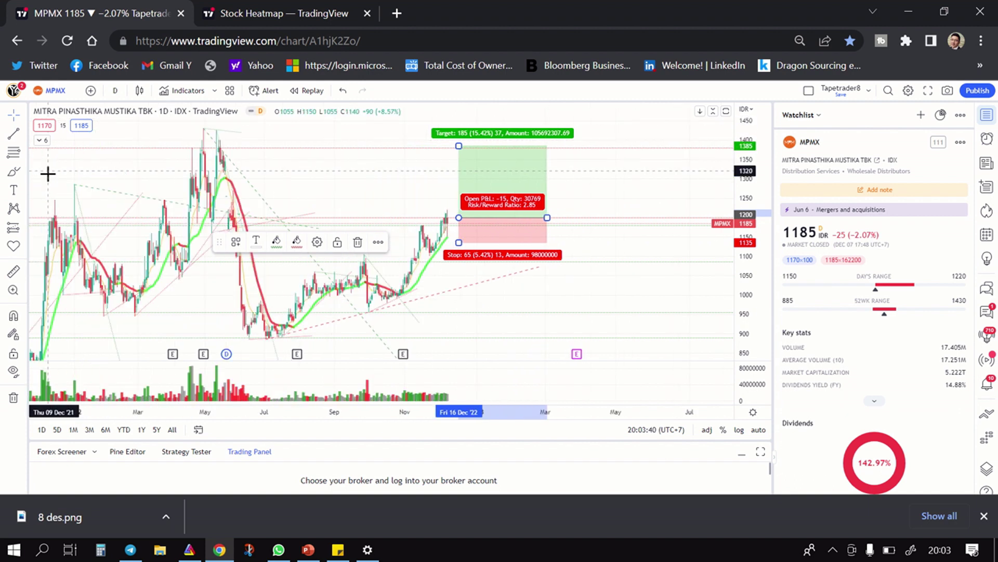
{"action": "left_click", "coordinate": [339, 552]}
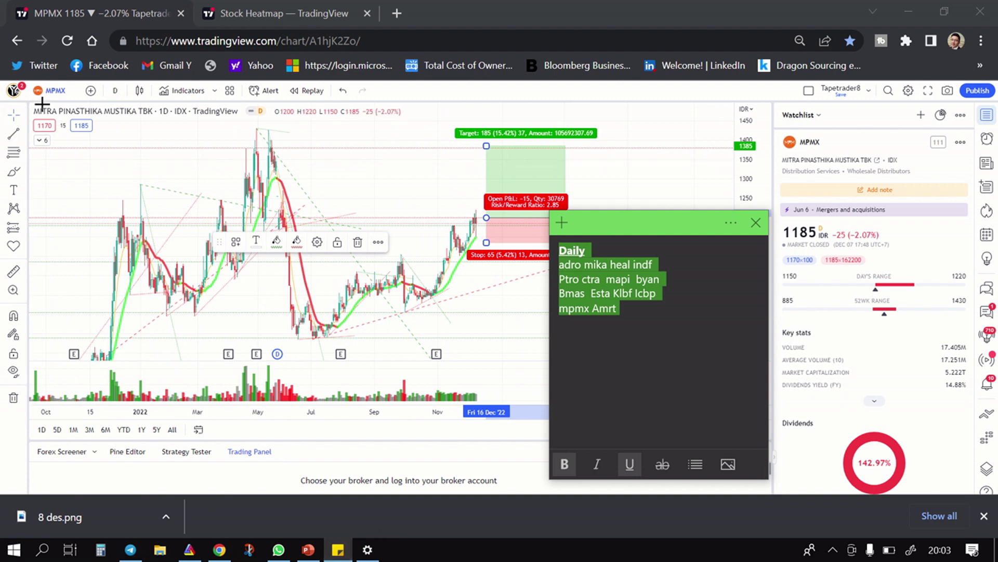
{"action": "left_click", "coordinate": [62, 91]}
Switch the chart to AMRT (Sumber Alfaria Trijaya) and bring its long-position box into view
{"action": "type", "text": "A"}
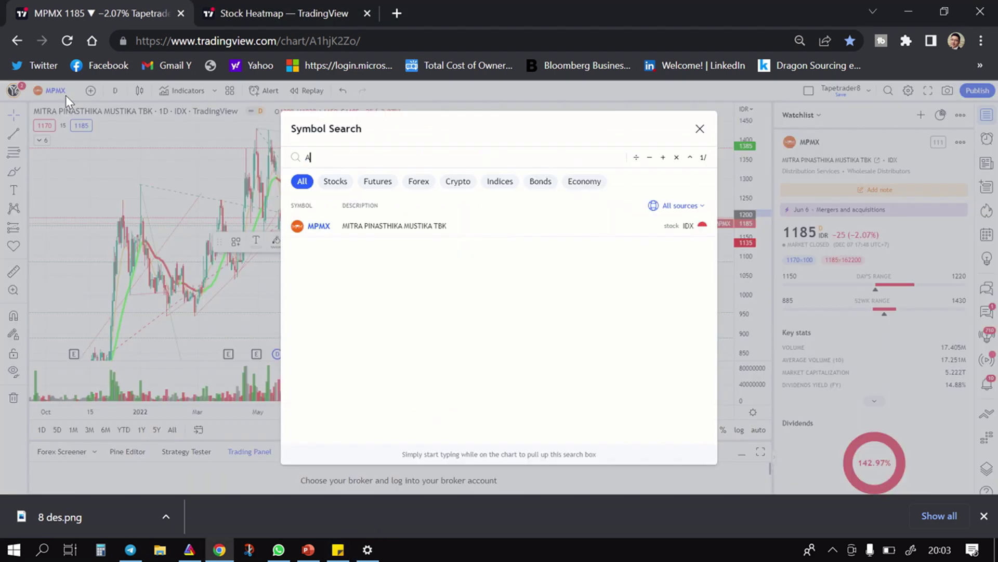
{"action": "type", "text": "ART"}
{"action": "left_click", "coordinate": [421, 227]}
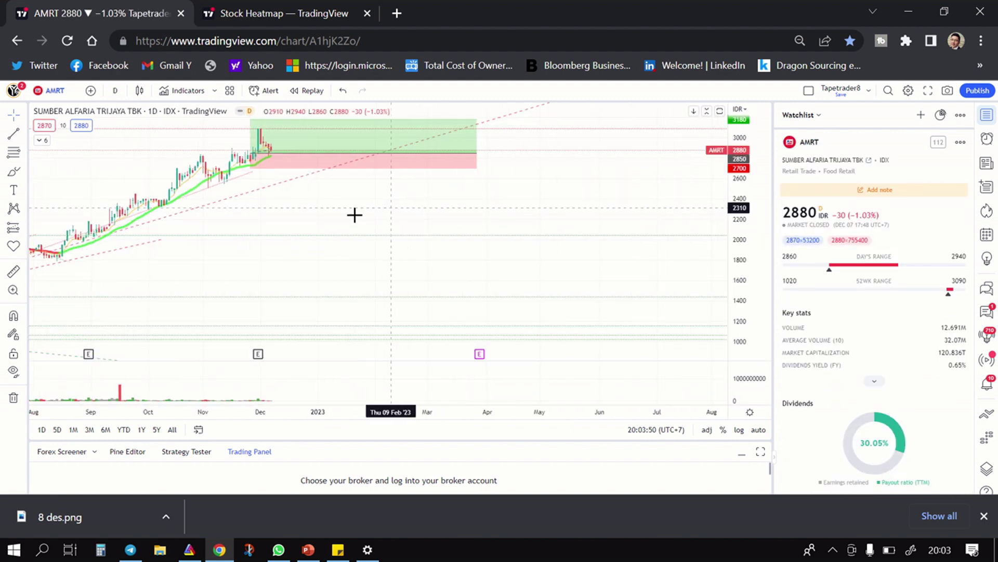
{"action": "scroll", "coordinate": [252, 230], "scroll_direction": "up", "scroll_amount": 3}
{"action": "left_click_drag", "start_coordinate": [252, 229], "coordinate": [411, 272]}
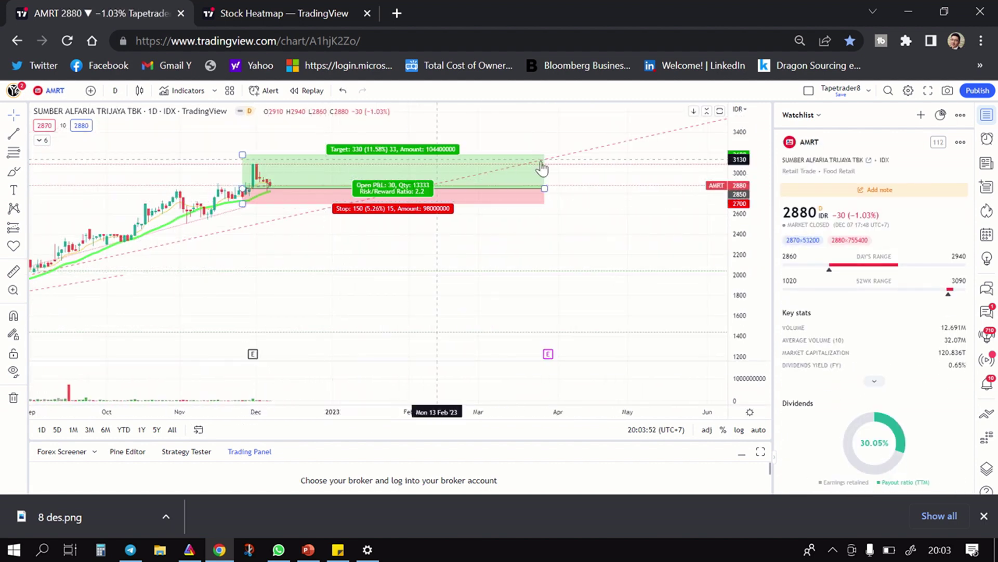
Raise the AMRT long position's profit target to 3500
{"action": "left_click_drag", "start_coordinate": [242, 154], "coordinate": [255, 122]}
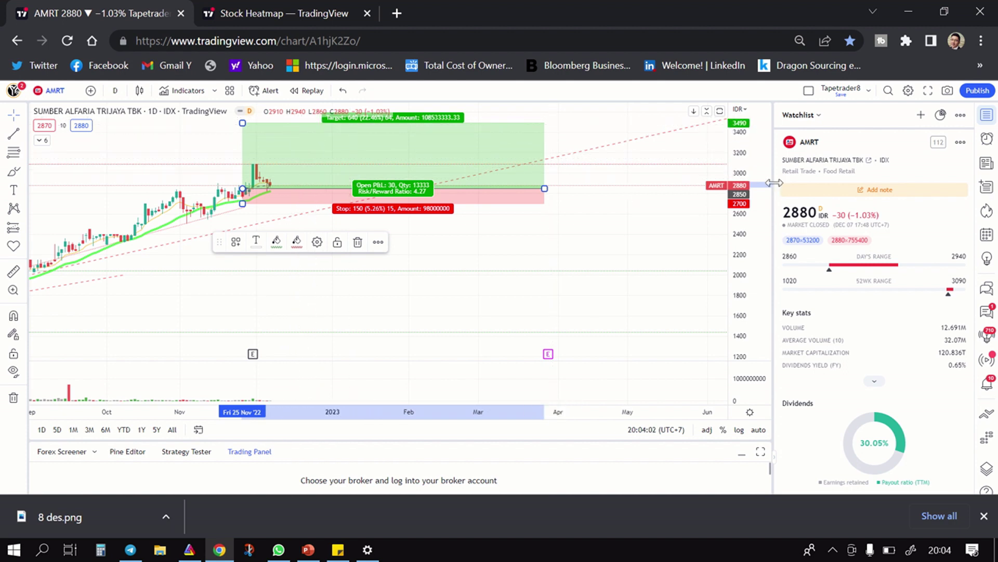
{"action": "left_click_drag", "start_coordinate": [738, 167], "coordinate": [738, 182]}
{"action": "left_click_drag", "start_coordinate": [649, 227], "coordinate": [638, 300]}
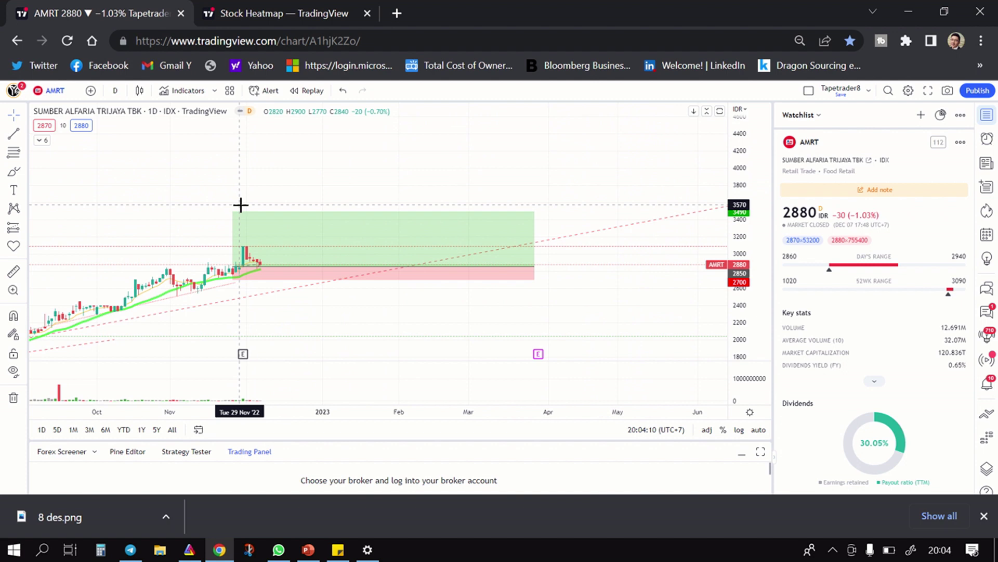
Shift the position box one bar later, with entry at 2910 and stop loss at 2750
{"action": "left_click", "coordinate": [235, 224]}
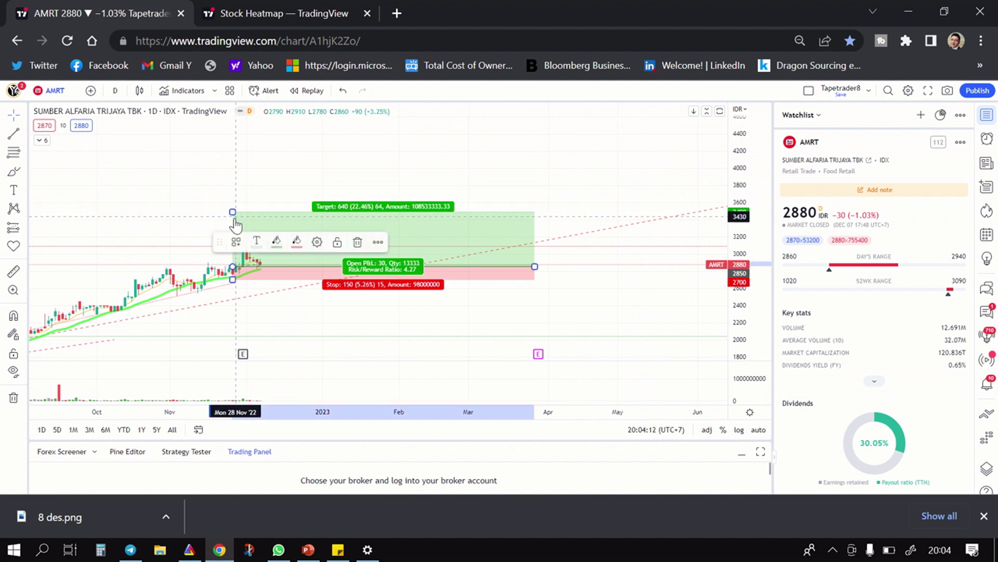
{"action": "left_click_drag", "start_coordinate": [235, 223], "coordinate": [239, 210]}
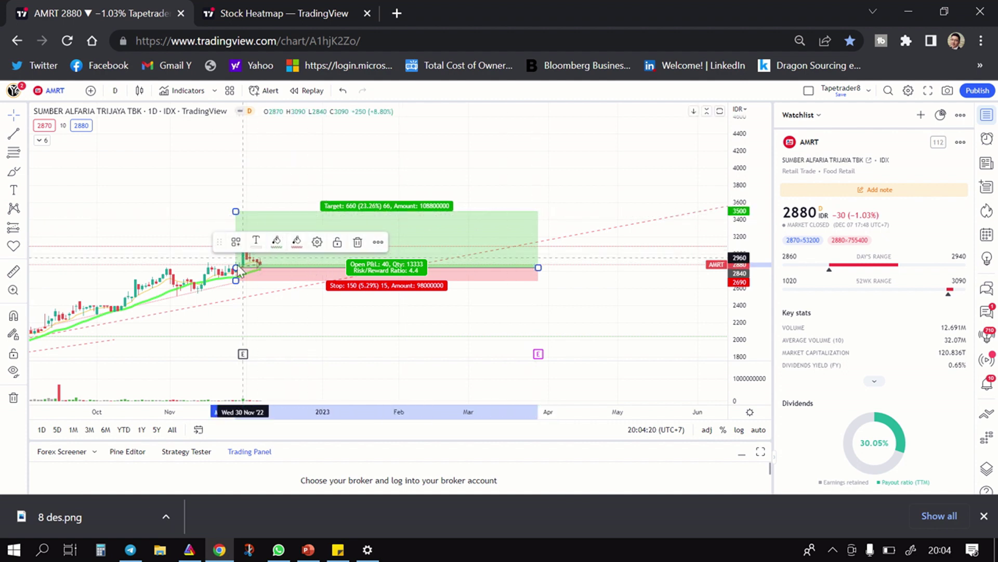
{"action": "left_click_drag", "start_coordinate": [235, 265], "coordinate": [238, 261]}
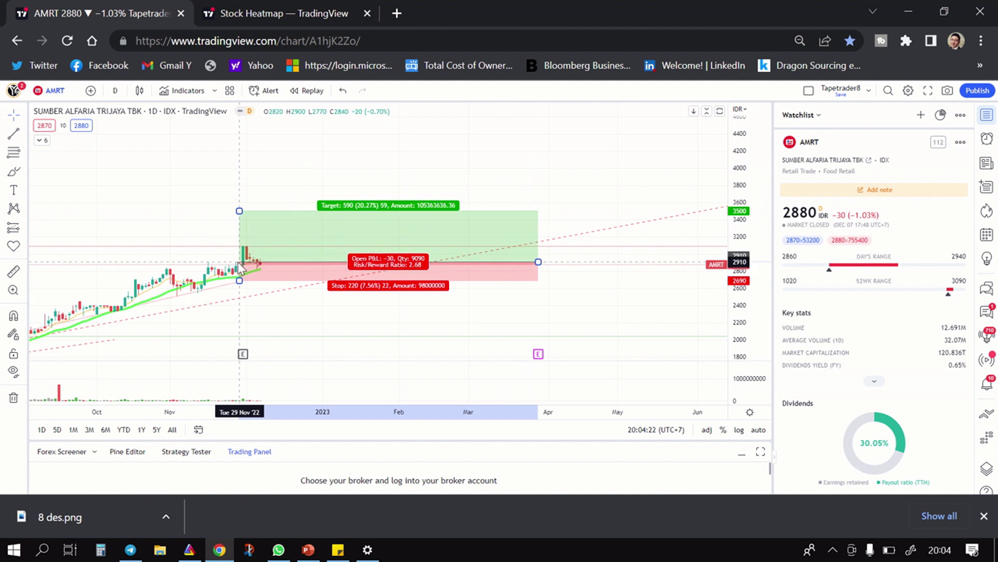
{"action": "left_click_drag", "start_coordinate": [238, 261], "coordinate": [237, 277]}
{"action": "left_click", "coordinate": [594, 273]}
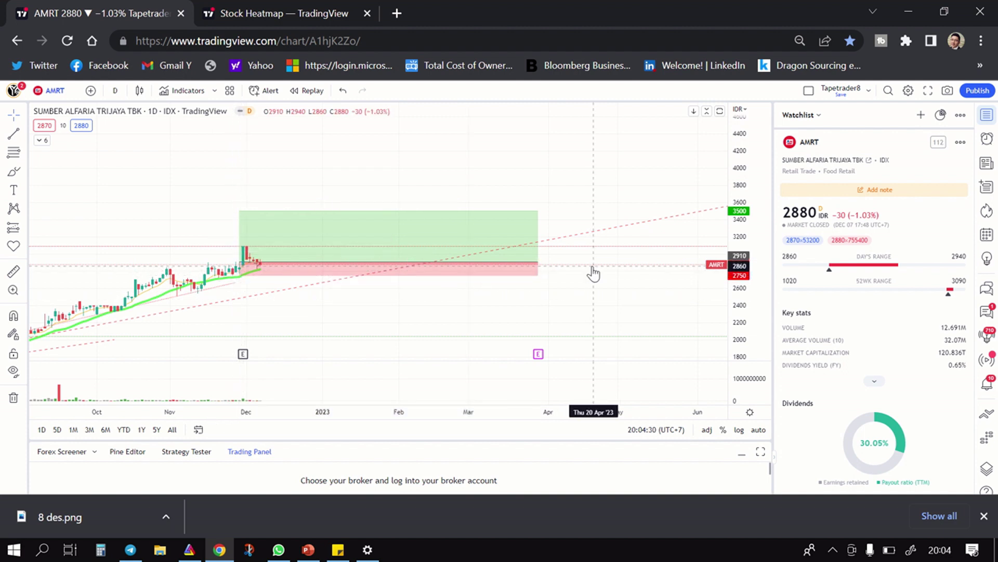
{"action": "scroll", "coordinate": [585, 273], "scroll_direction": "down", "scroll_amount": 3}
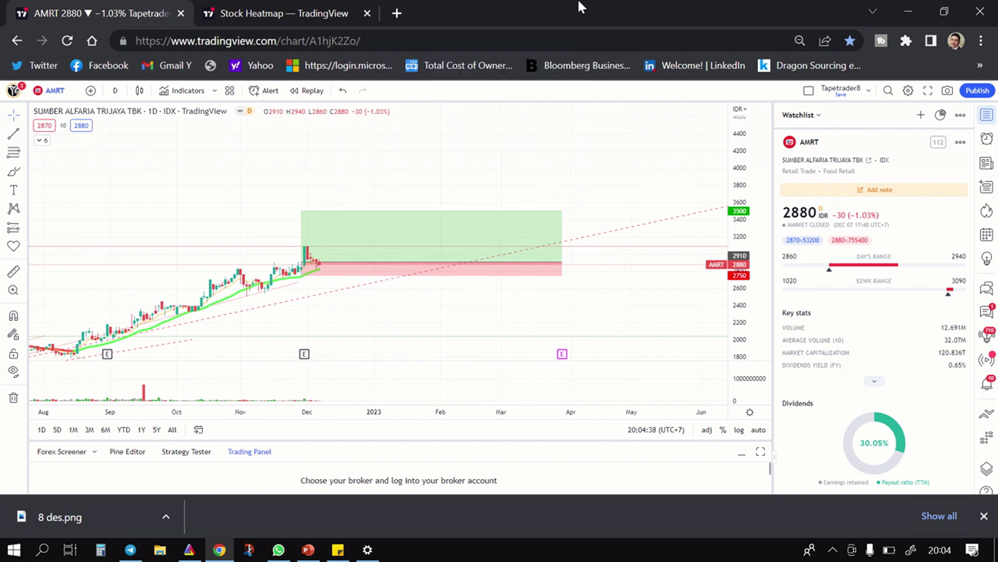
{"action": "mouse_move", "coordinate": [579, 4]}
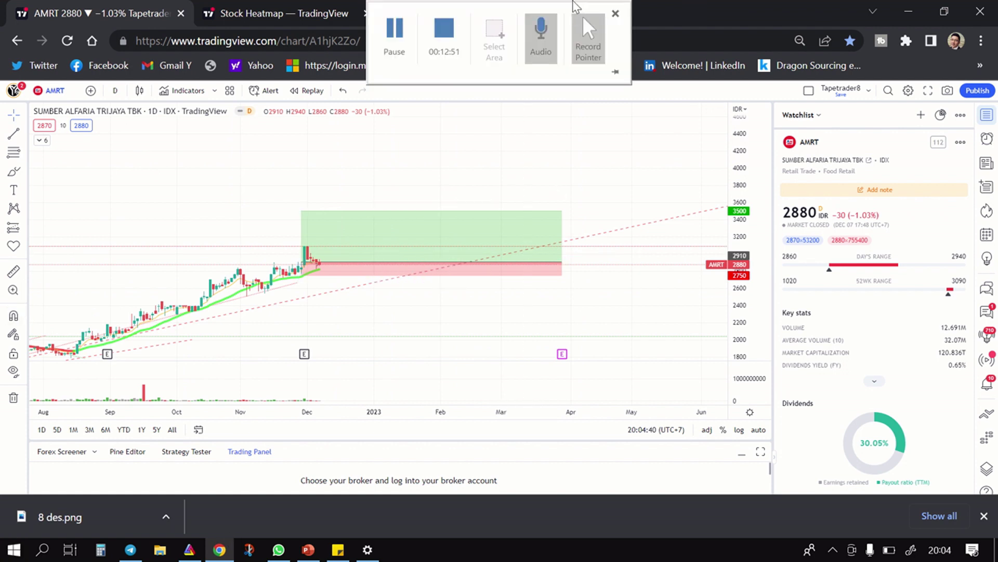